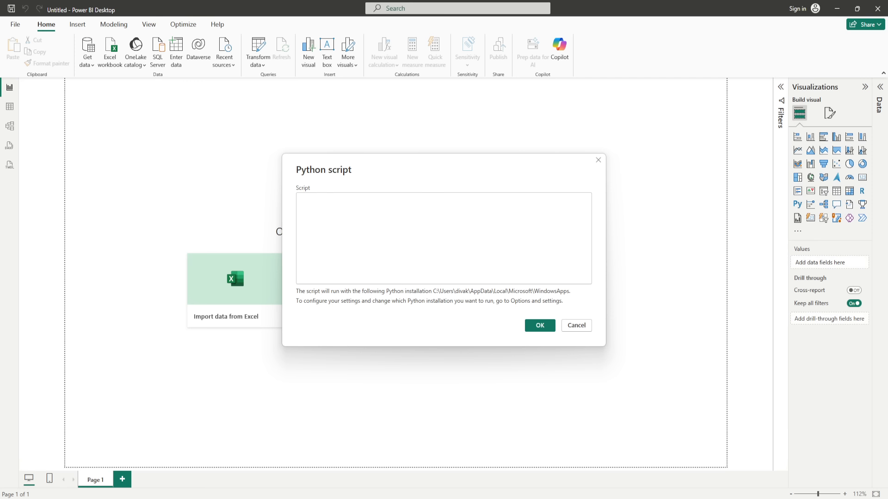
# Step: Paste the data-generating Python script and run it so the Navigator lists the df table
pyautogui.click(369, 226)
pyautogui.hotkey('ctrl', 'v')
pyautogui.scroll(10, 449, 251)
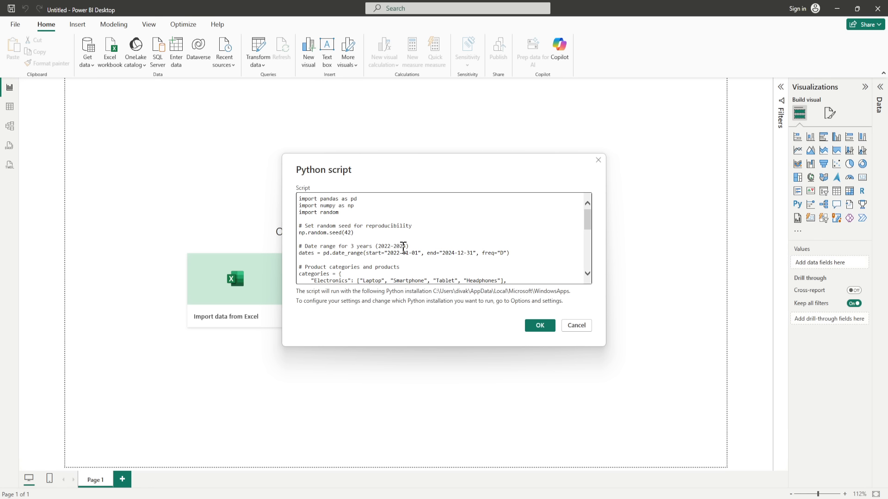
pyautogui.click(539, 326)
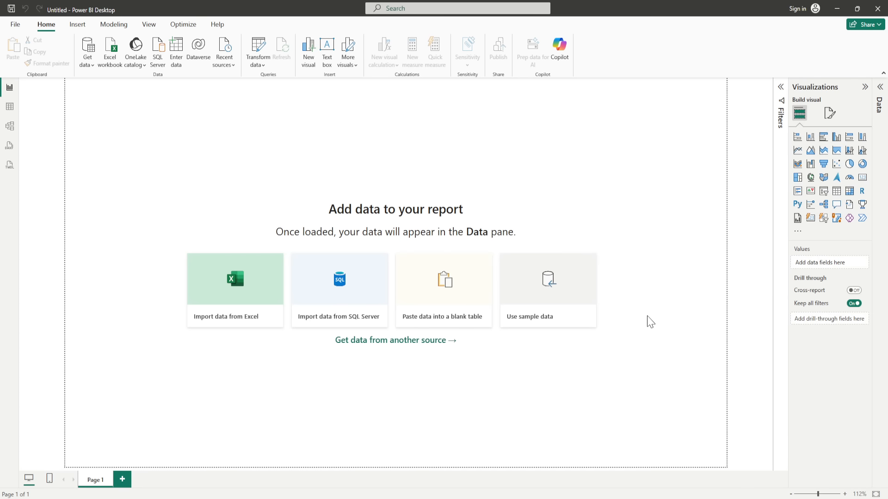
pyautogui.click(881, 92)
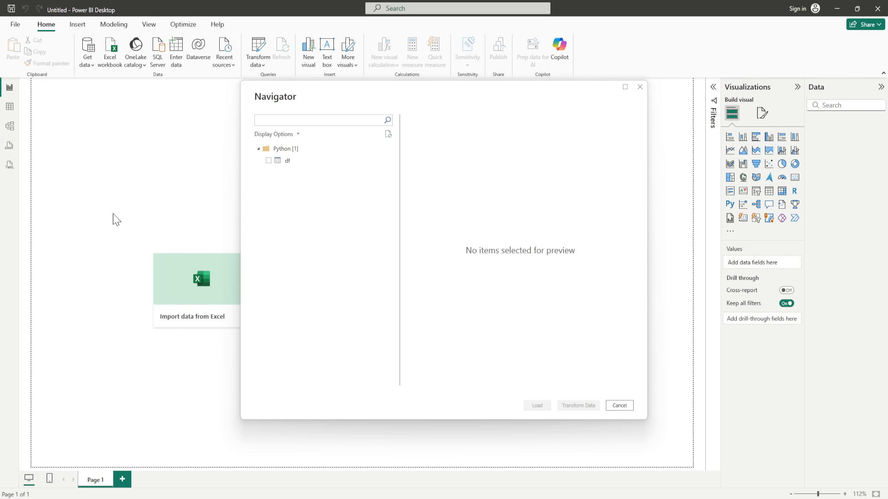
# Step: Preview and load the df table, then expand it to show Category, Date, Product, Region and Sales
pyautogui.click(271, 164)
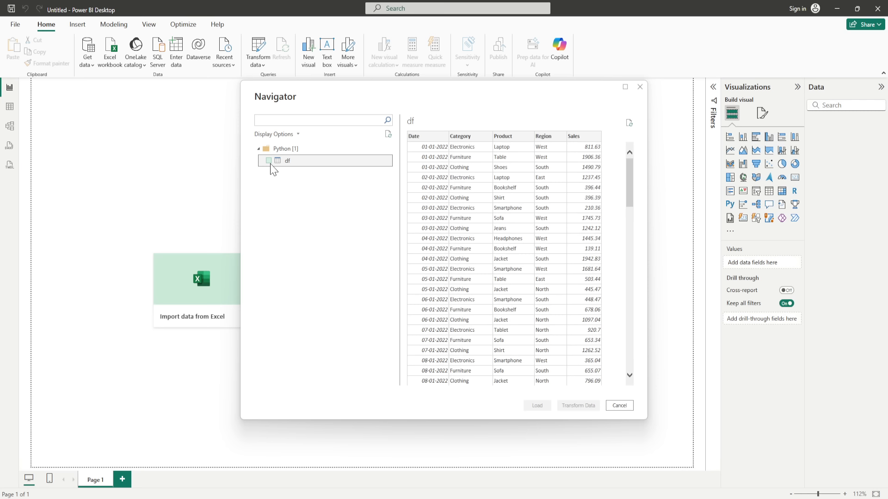
pyautogui.click(268, 160)
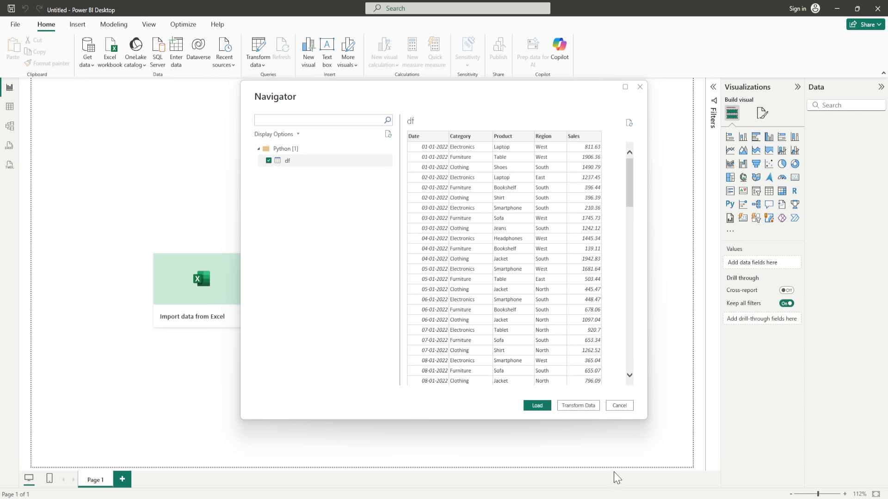
pyautogui.click(539, 406)
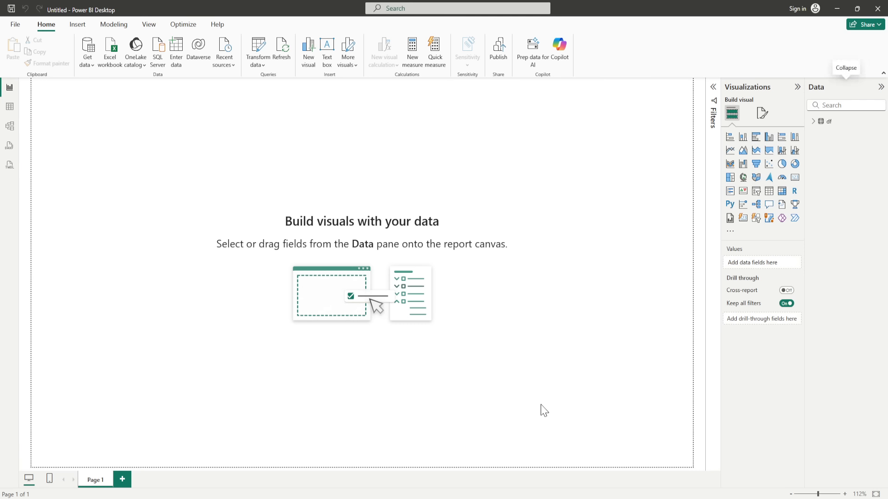
pyautogui.click(815, 123)
pyautogui.rightClick(826, 123)
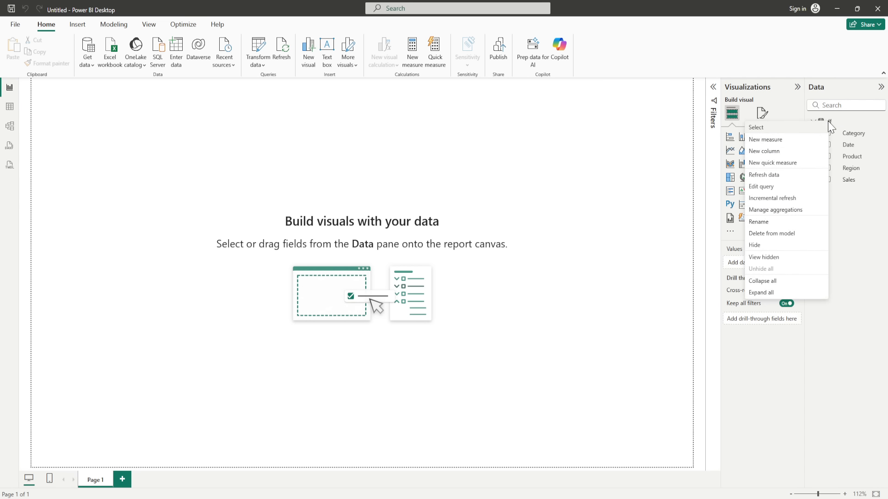
# Step: In Power Query, add a Year column from the Date examples using 2022 as the sample
pyautogui.click(767, 186)
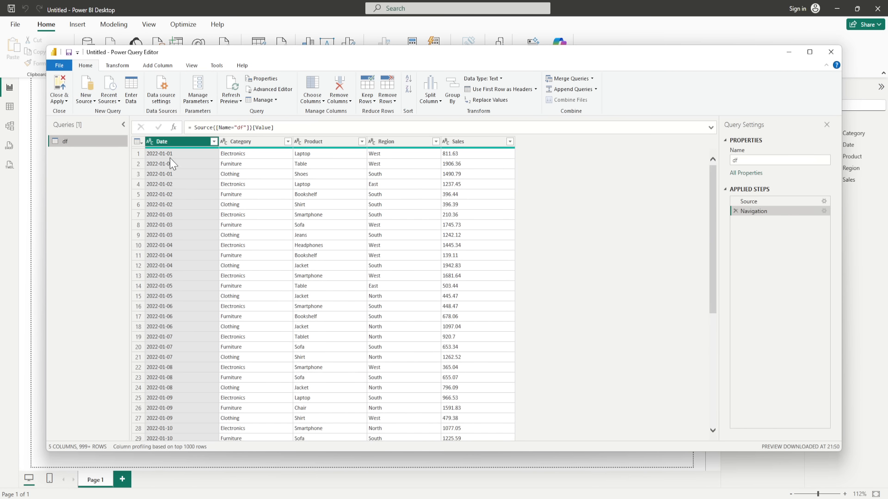
pyautogui.click(173, 67)
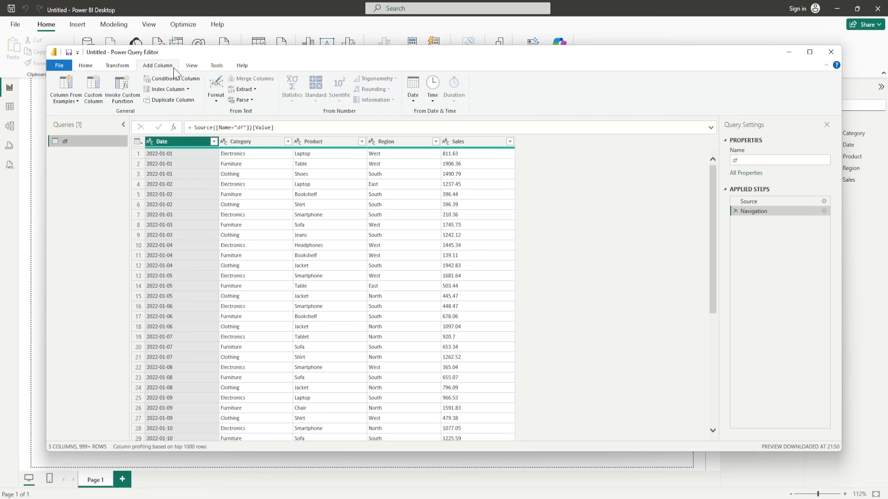
pyautogui.click(79, 105)
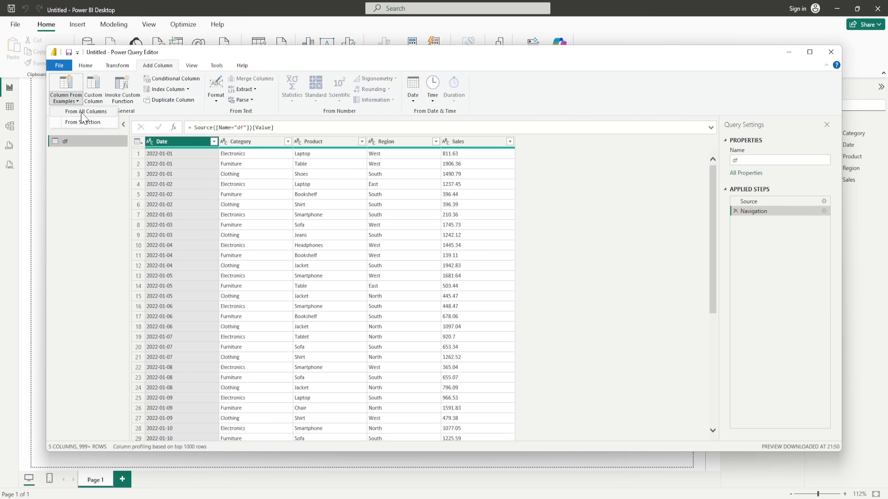
pyautogui.click(83, 123)
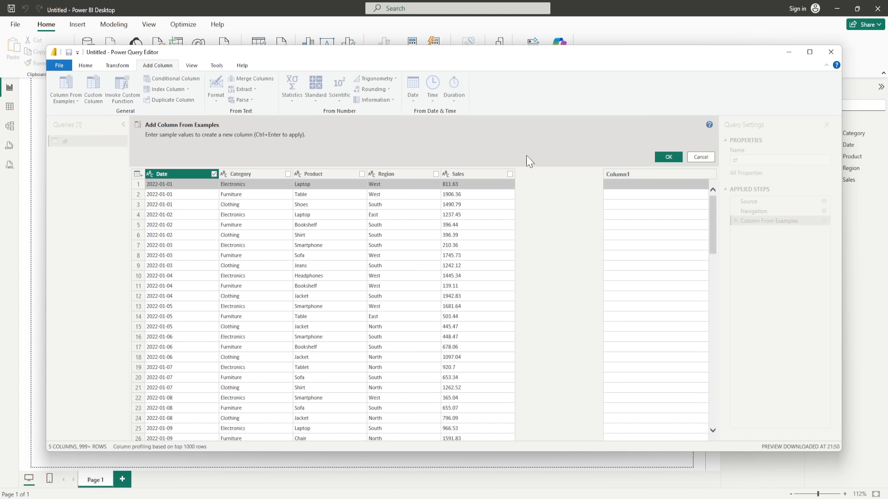
pyautogui.click(619, 185)
pyautogui.write('2022')
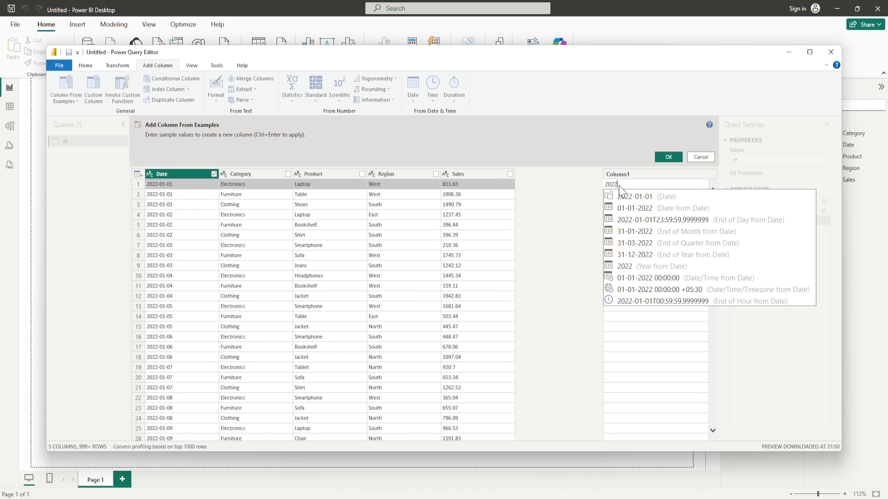
pyautogui.press('Return')
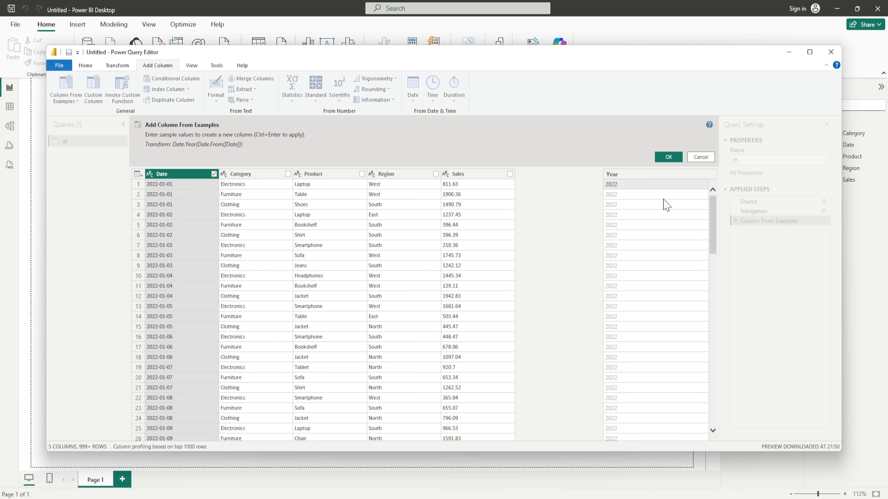
pyautogui.click(670, 157)
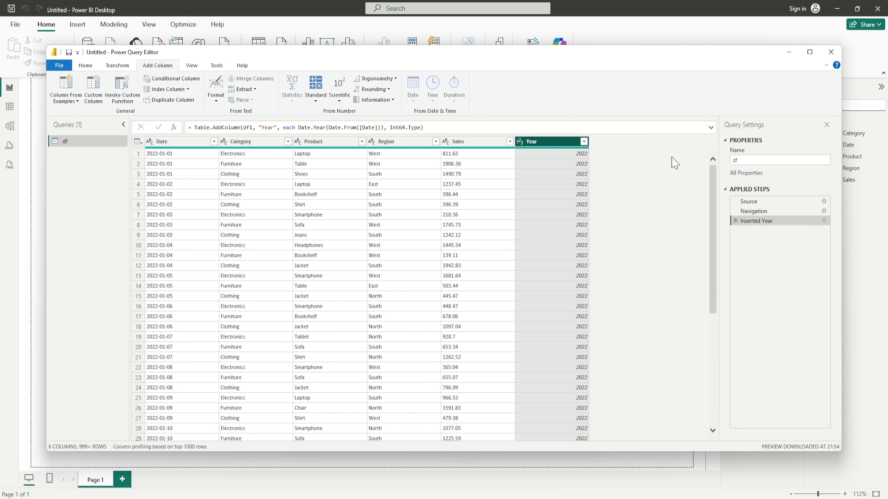
# Step: Rename the column to 'Sales Year' and apply the changes back to the report
pyautogui.doubleClick(543, 143)
pyautogui.press('Home')
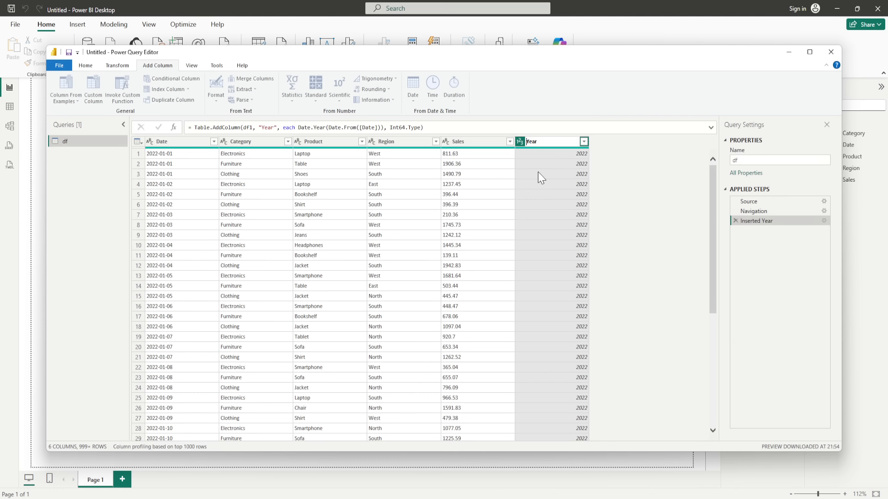
pyautogui.write('Sales')
pyautogui.press('Return')
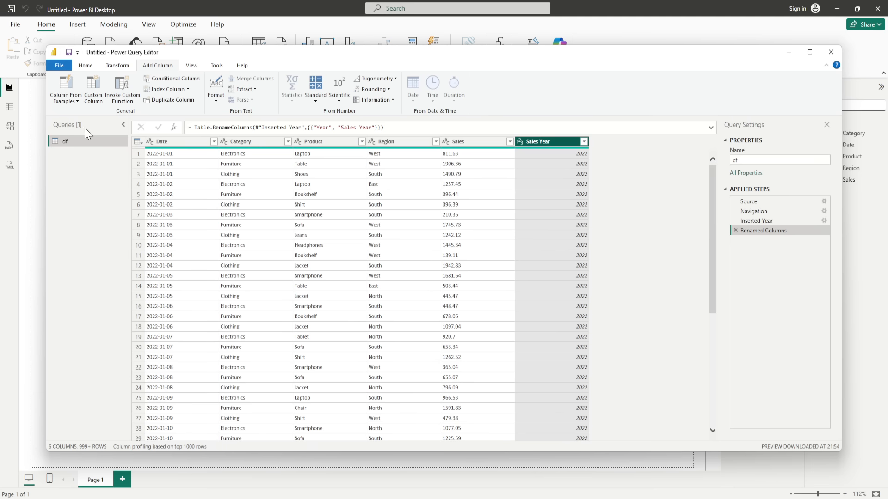
pyautogui.click(85, 66)
pyautogui.click(57, 102)
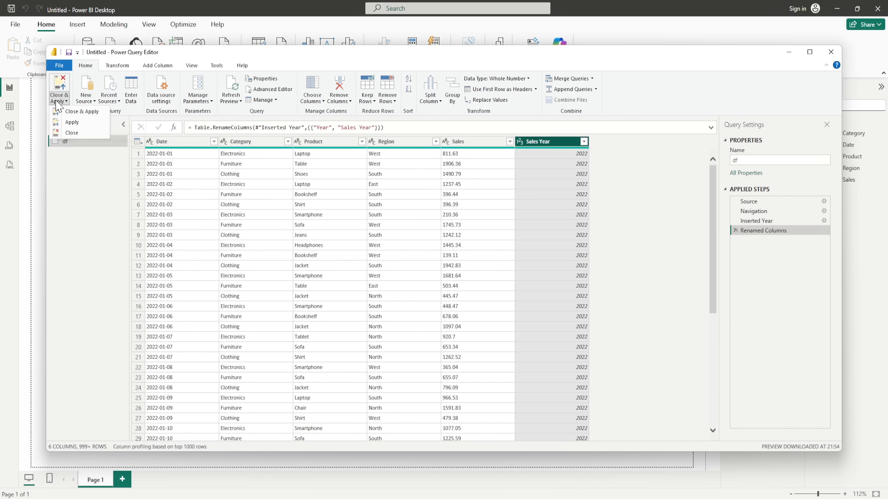
pyautogui.click(64, 134)
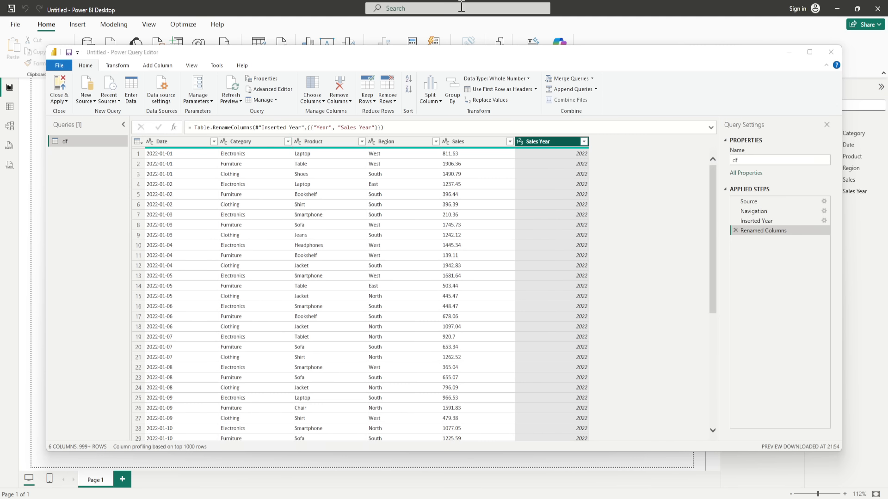
pyautogui.click(789, 55)
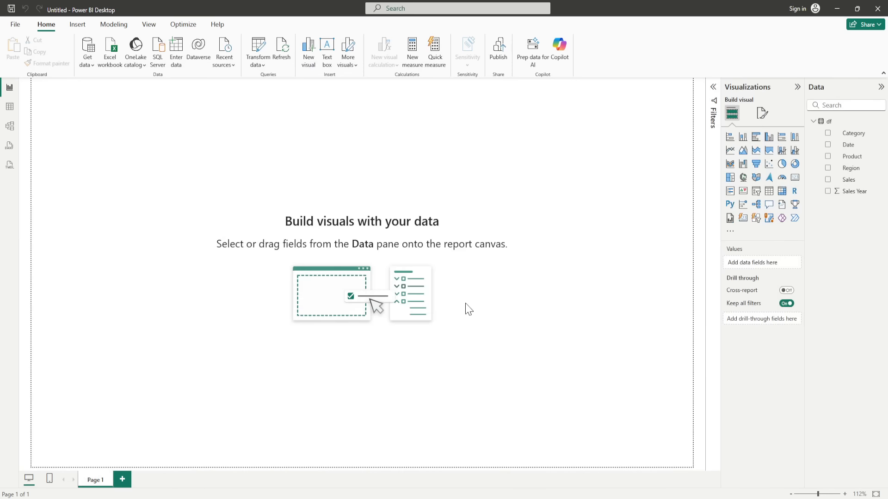
# Step: Set the Sales Year field's summarization to Don't summarize
pyautogui.click(849, 199)
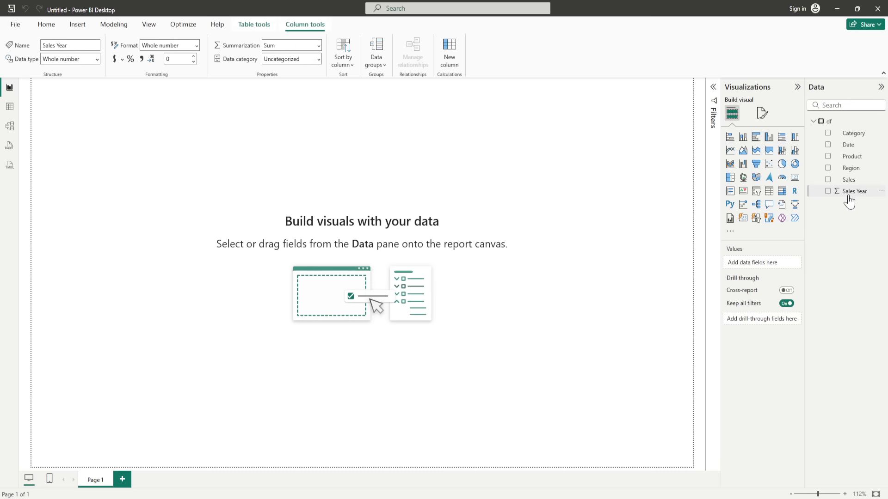
pyautogui.click(318, 46)
pyautogui.click(300, 60)
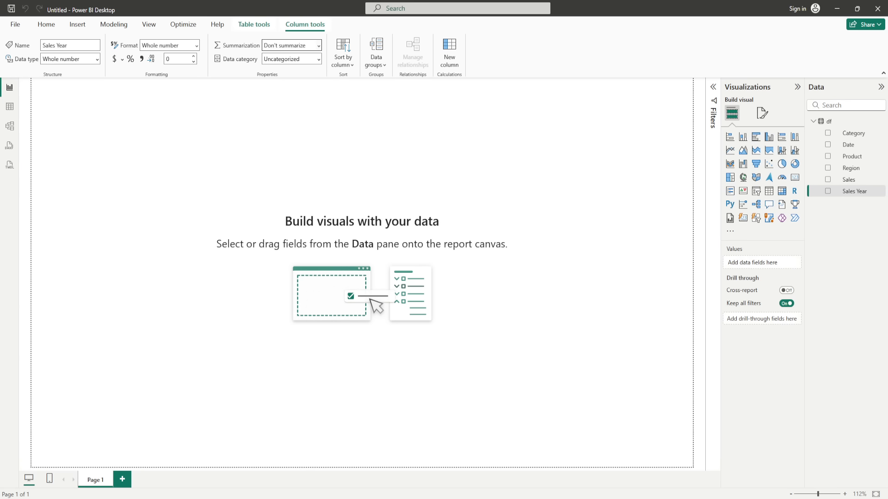
pyautogui.click(94, 119)
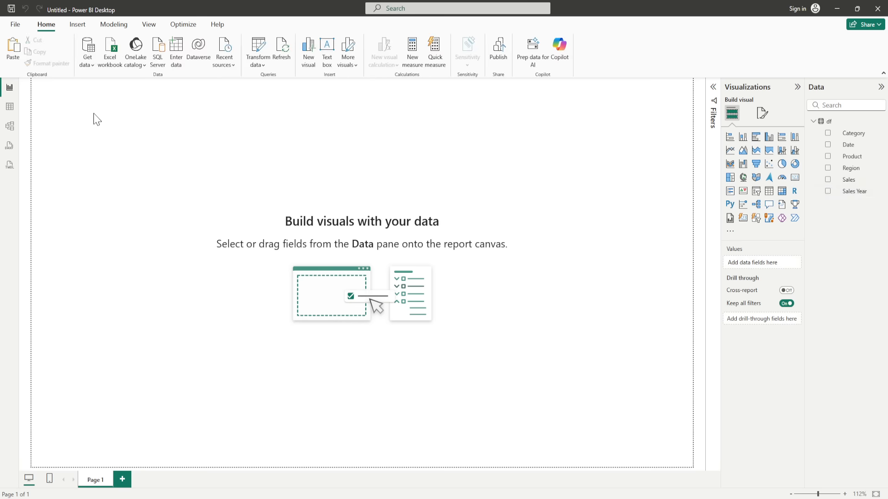
# Step: Paste the copied header and remove its Home button, keeping the logo and Summary Page title
pyautogui.hotkey('ctrl', 'v')
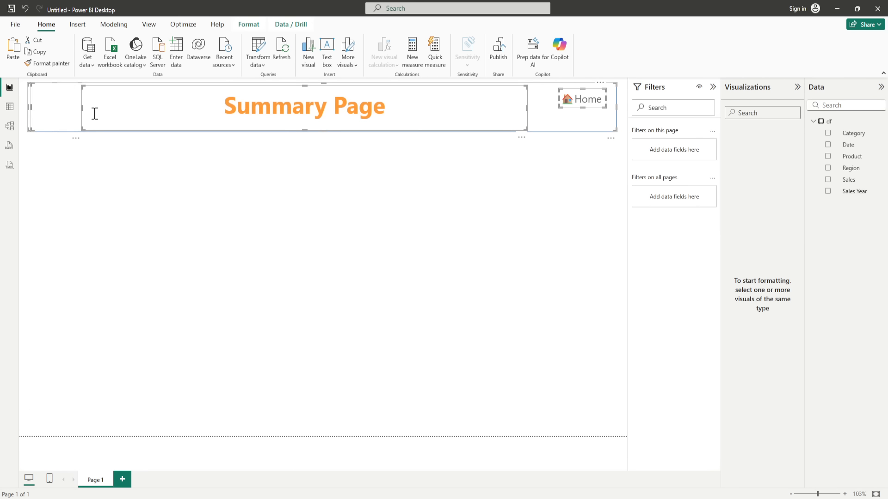
pyautogui.click(546, 179)
pyautogui.click(590, 106)
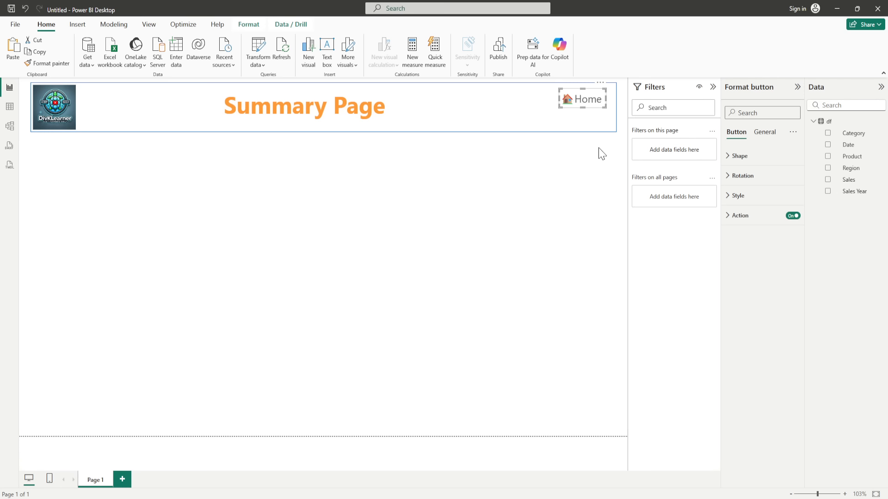
pyautogui.click(601, 154)
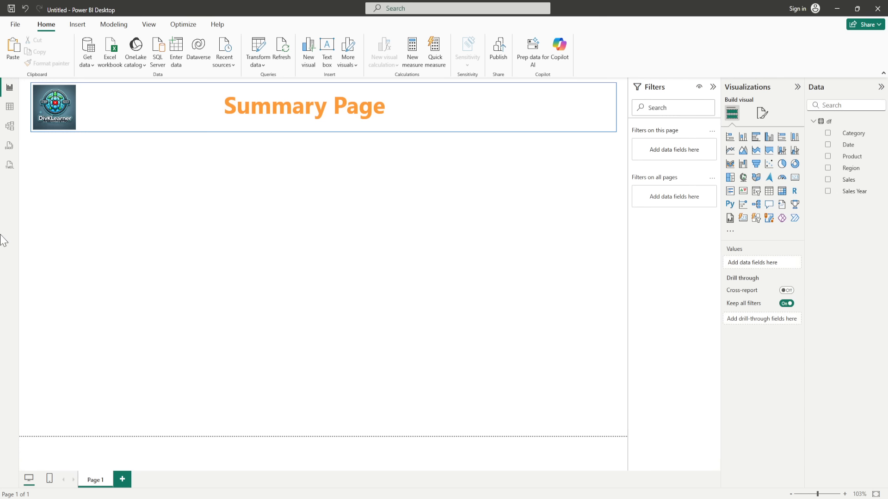
# Step: Add a narrow slicer under the header and give it the Sales Year field
pyautogui.click(756, 191)
pyautogui.moveTo(615, 215); pyautogui.dragTo(163, 217)
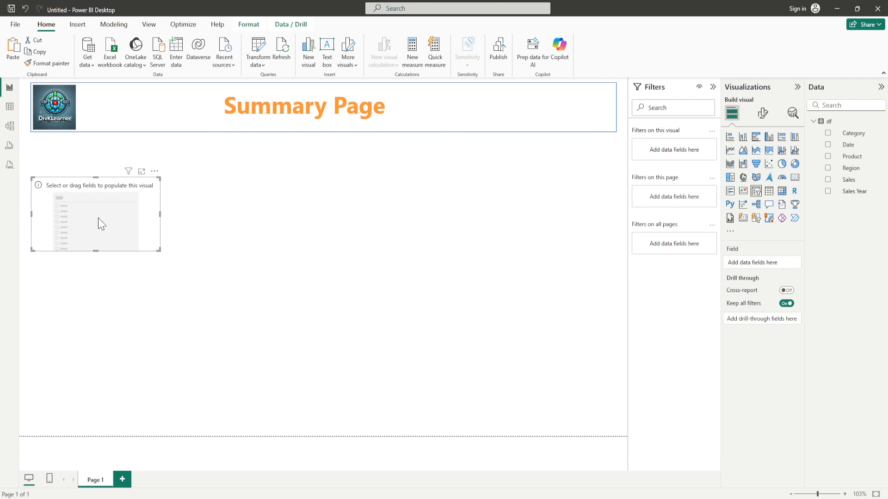
pyautogui.moveTo(98, 217); pyautogui.dragTo(102, 189)
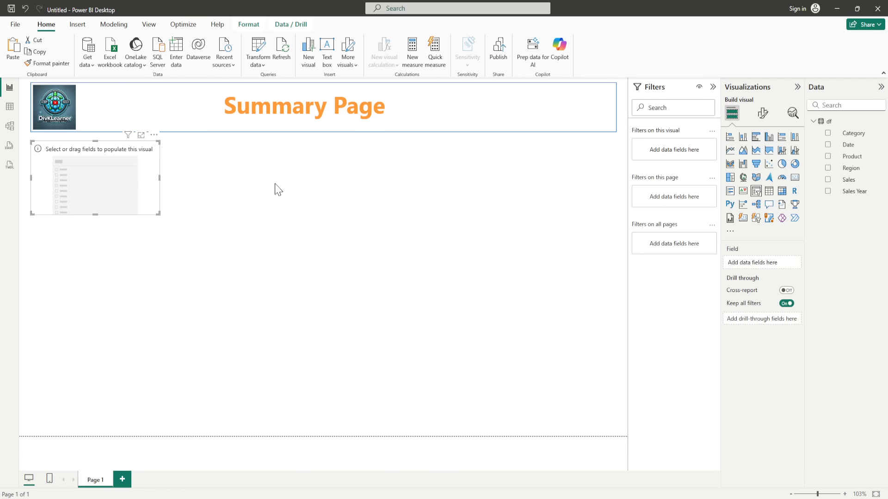
pyautogui.click(827, 191)
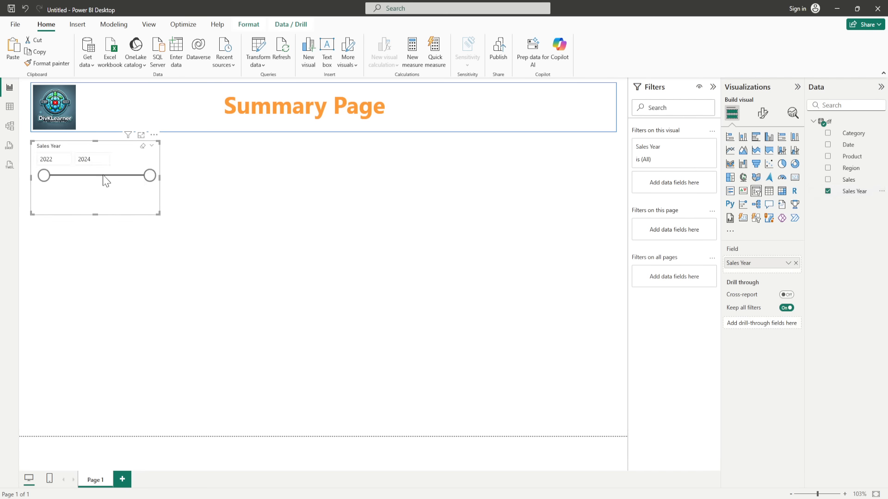
# Step: Switch the Sales Year slicer to the Vertical list style, narrow it, and duplicate it
pyautogui.click(763, 116)
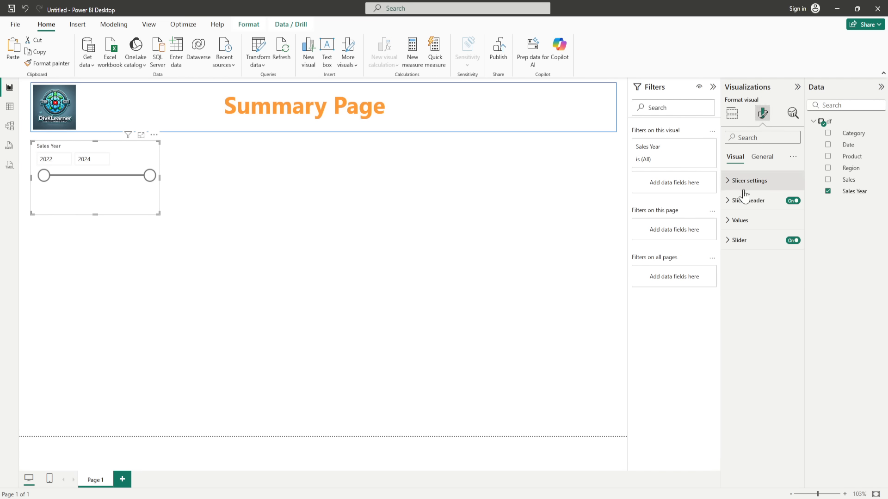
pyautogui.click(728, 186)
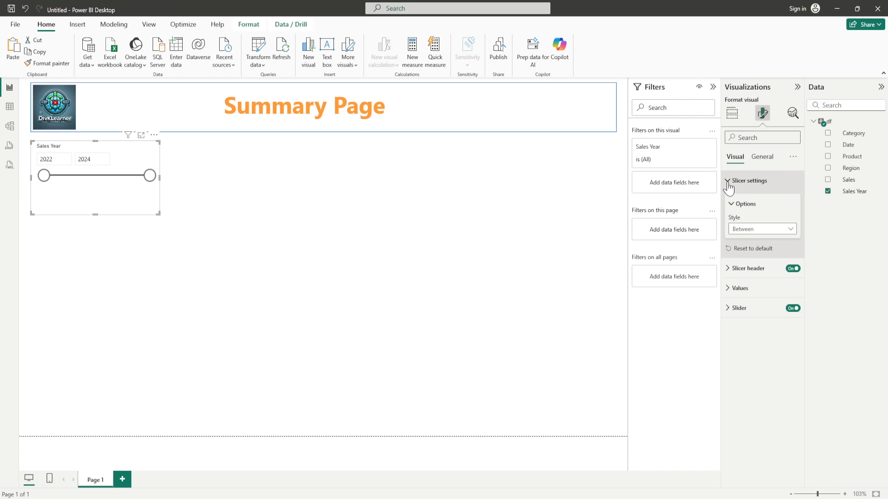
pyautogui.click(776, 233)
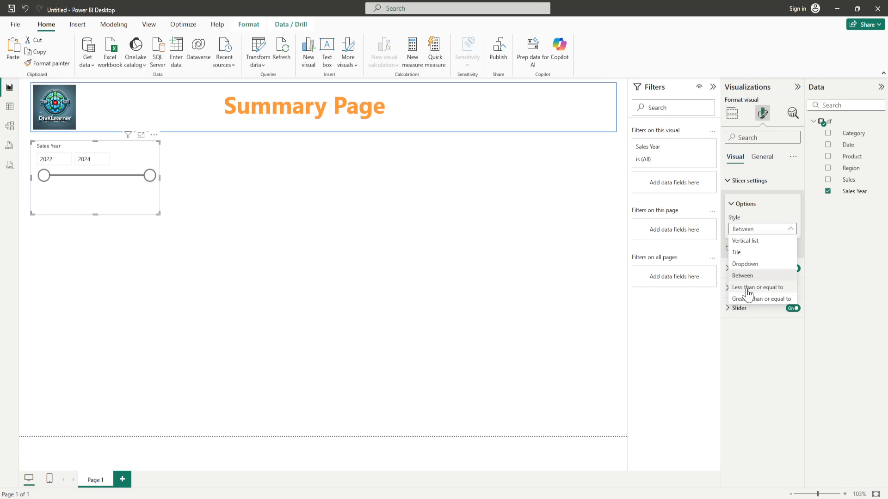
pyautogui.click(746, 241)
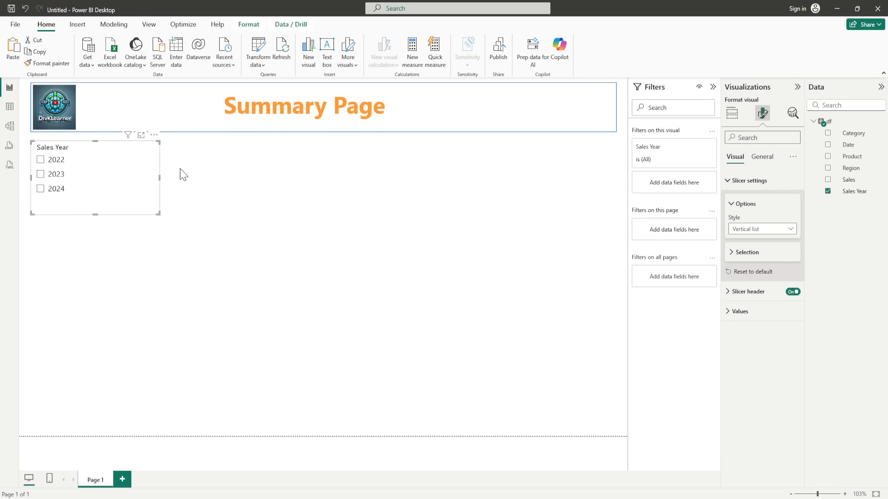
pyautogui.moveTo(158, 178); pyautogui.dragTo(132, 180)
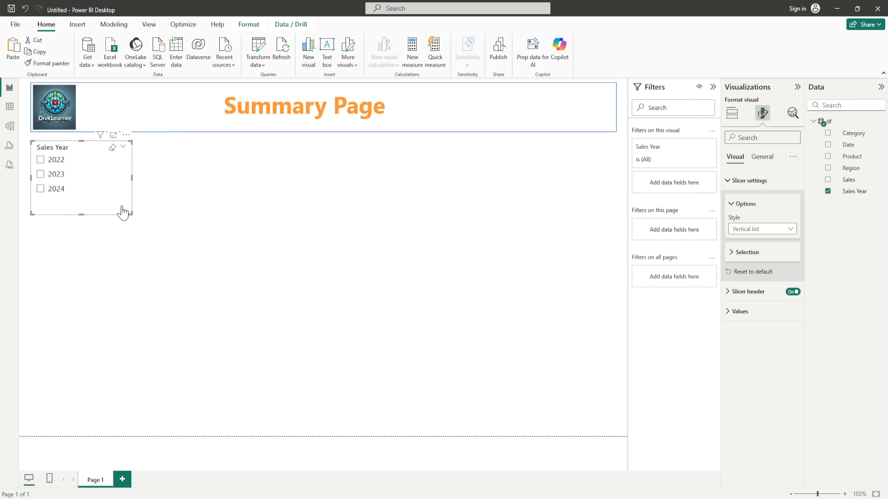
pyautogui.hotkey('ctrl', 'c')
pyautogui.hotkey('ctrl', 'v')
# Step: Place the copy to the right, check 2024 in the first slicer, and turn on Visual border
pyautogui.moveTo(91, 183); pyautogui.dragTo(208, 175)
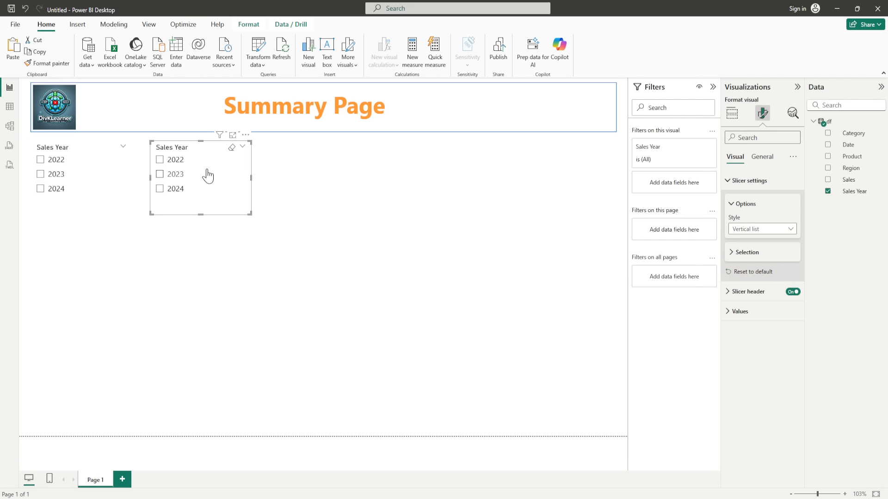
pyautogui.click(102, 188)
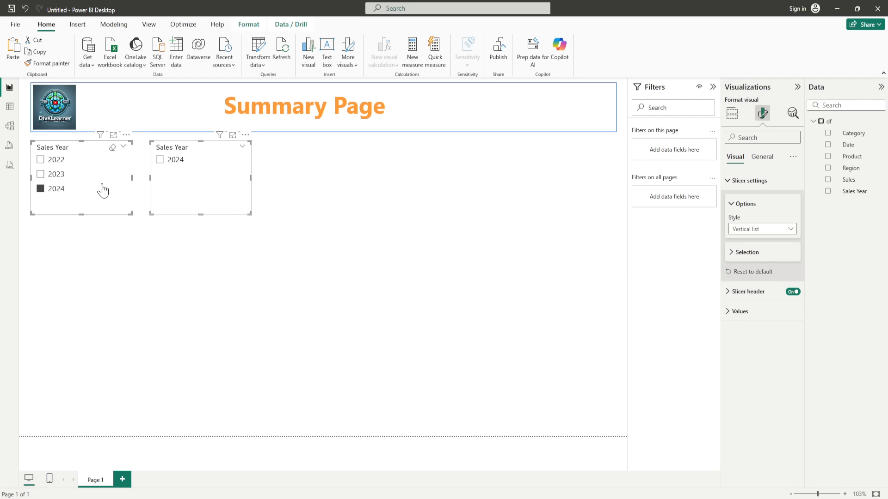
pyautogui.click(728, 182)
pyautogui.click(762, 157)
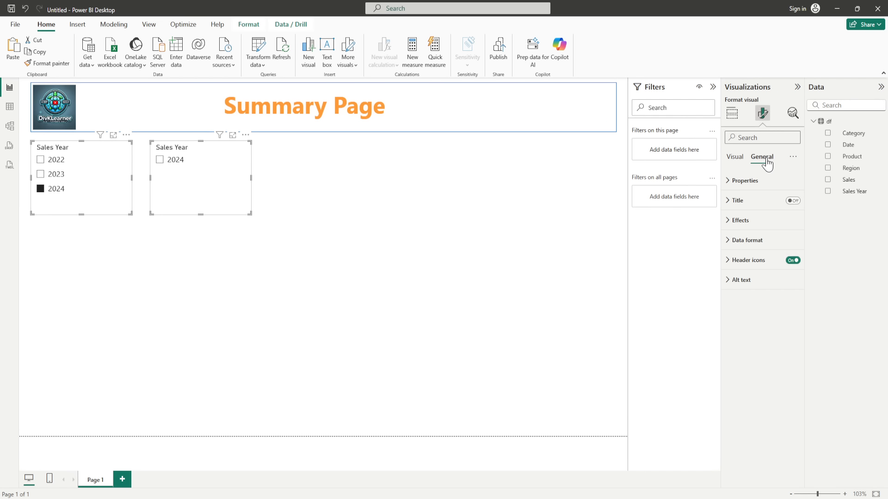
pyautogui.click(728, 221)
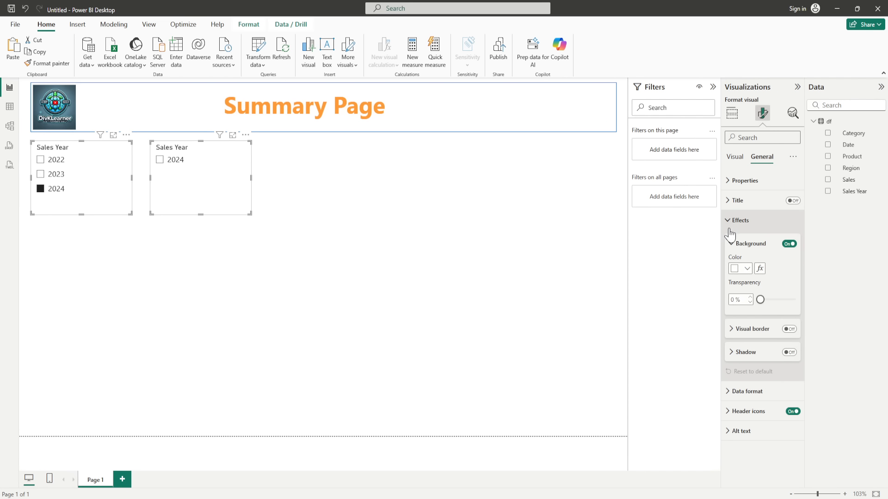
pyautogui.click(789, 329)
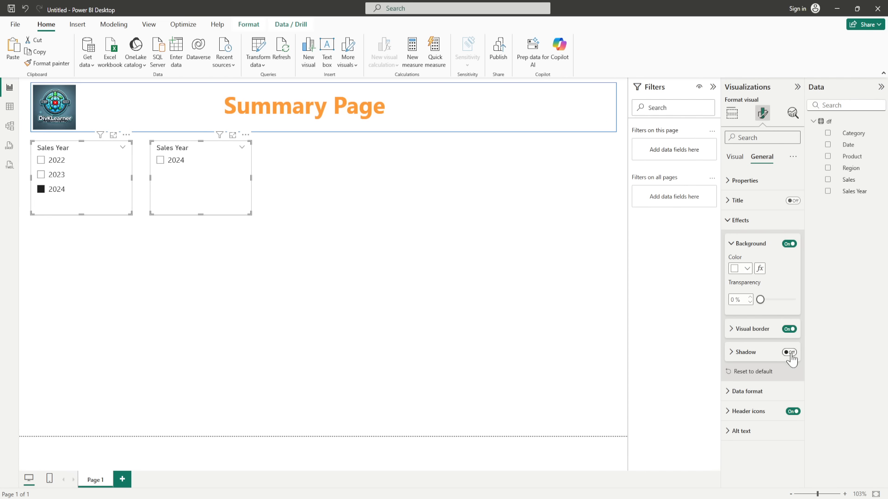
pyautogui.click(217, 314)
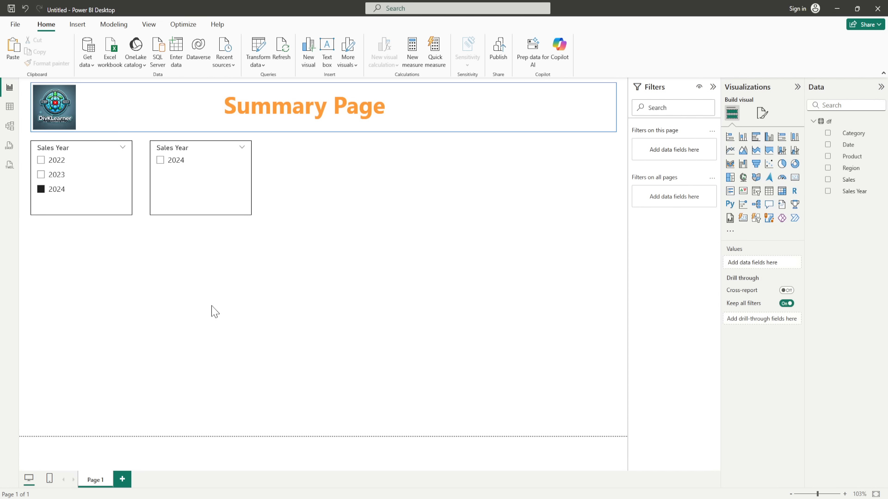
pyautogui.click(114, 205)
pyautogui.click(220, 210)
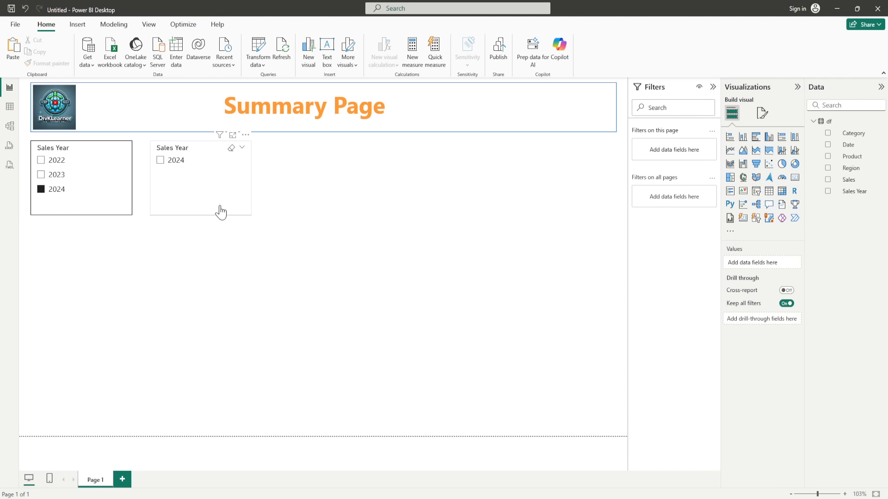
pyautogui.click(331, 217)
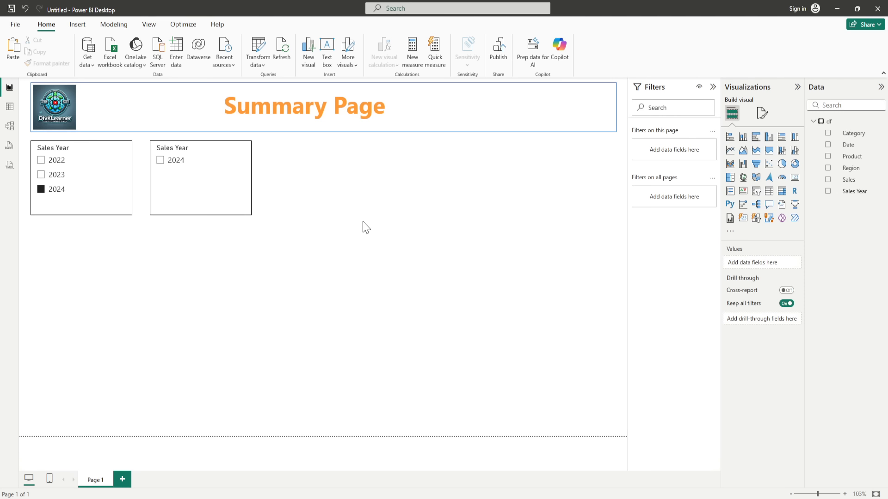
# Step: Replace Sales Year with Category in the second slicer to list Clothing, Electronics and Furniture
pyautogui.click(224, 193)
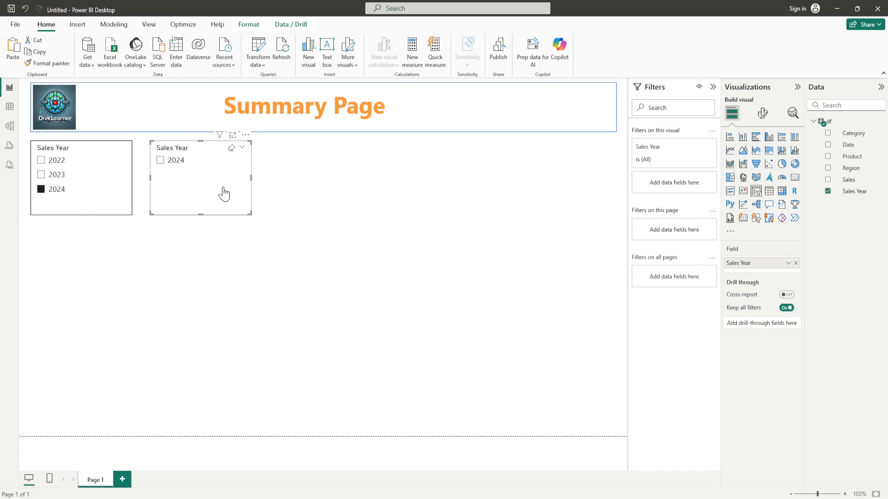
pyautogui.click(796, 263)
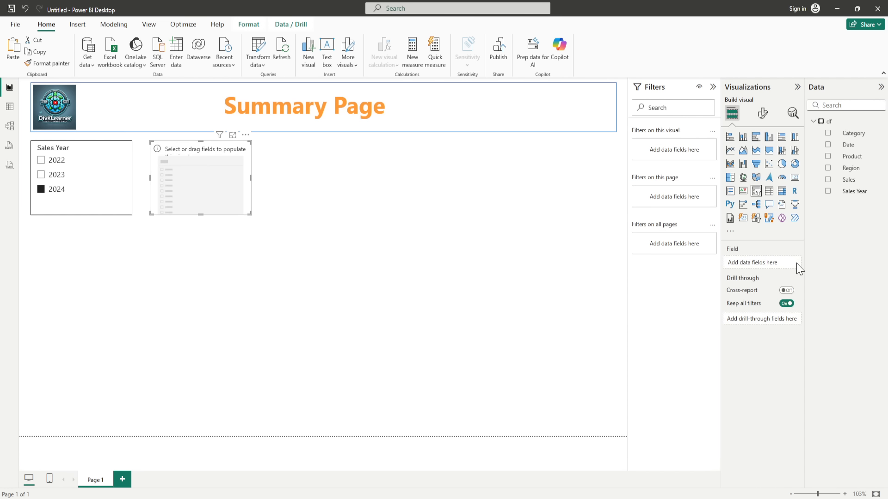
pyautogui.click(828, 133)
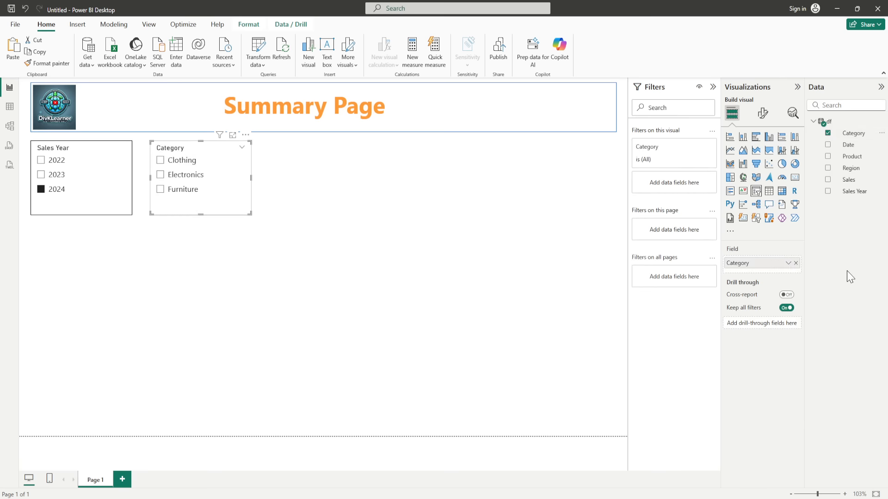
pyautogui.click(148, 254)
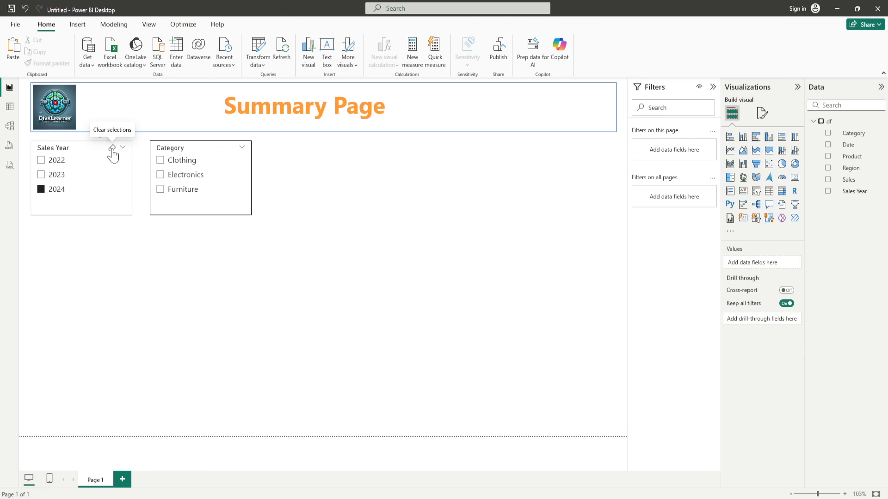
# Step: Uncheck 2024 in the Sales Year slicer, and undo an accidental change to a line chart
pyautogui.click(112, 149)
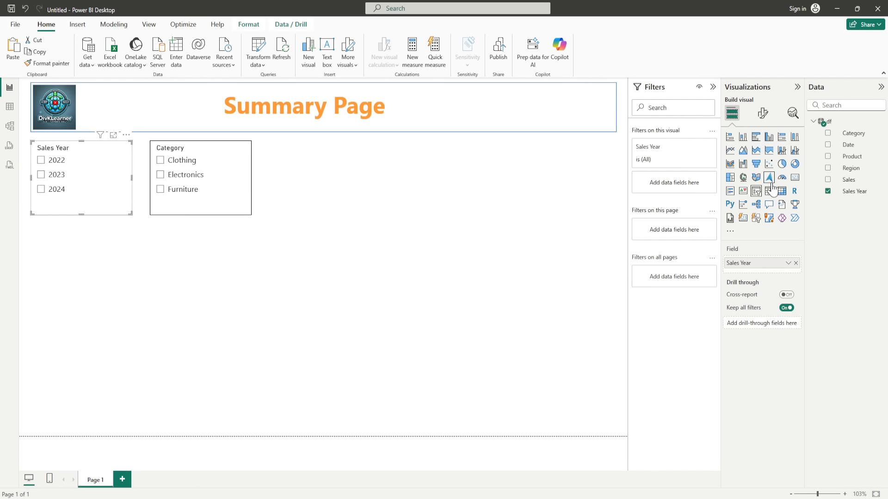
pyautogui.click(729, 149)
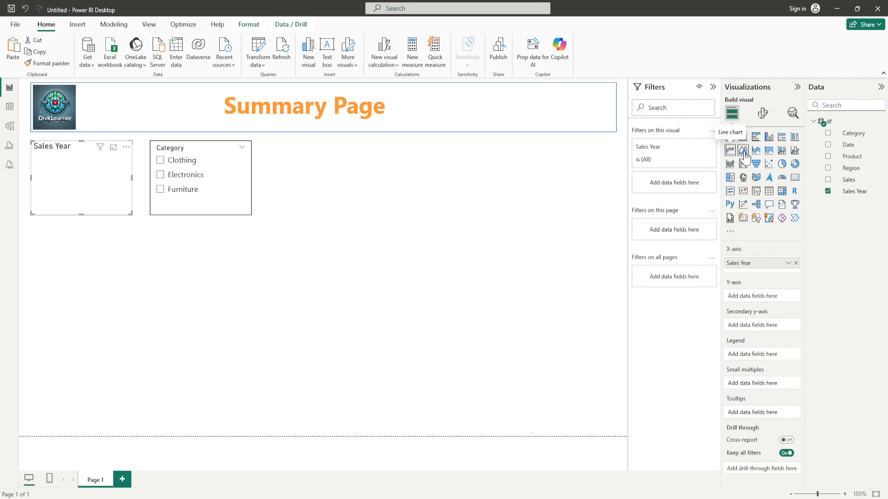
pyautogui.hotkey('ctrl', 'z')
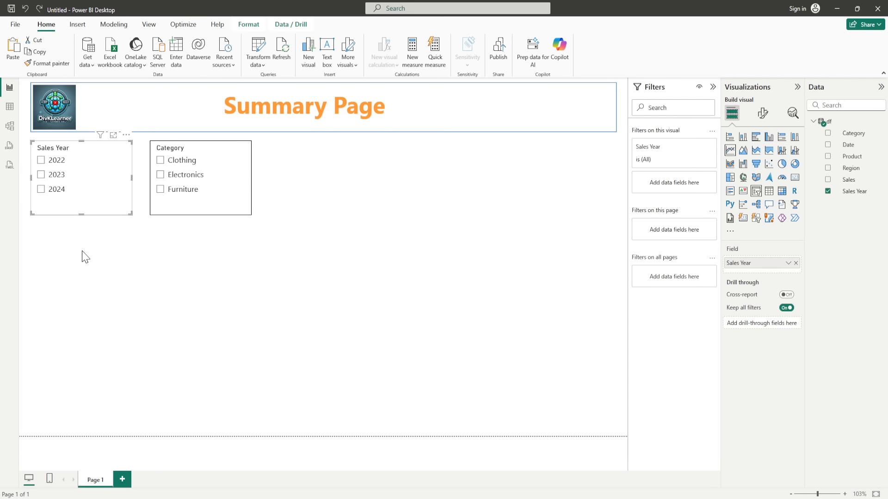
pyautogui.click(119, 276)
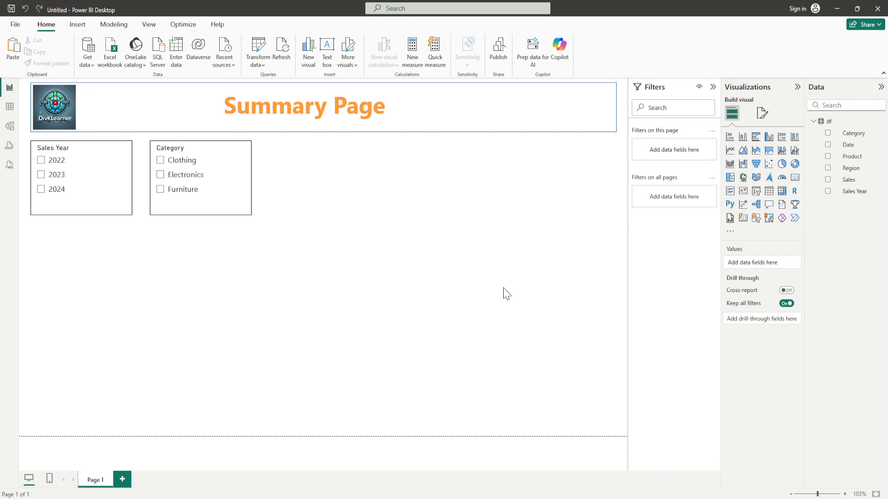
# Step: Add an enlarged line chart below the slicers plotting Count of Sales by Sales Year
pyautogui.click(730, 151)
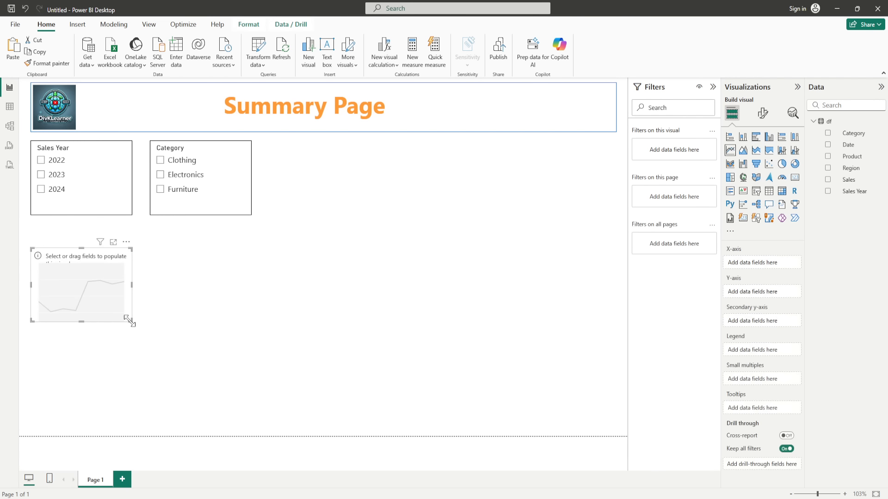
pyautogui.moveTo(130, 321); pyautogui.dragTo(140, 329)
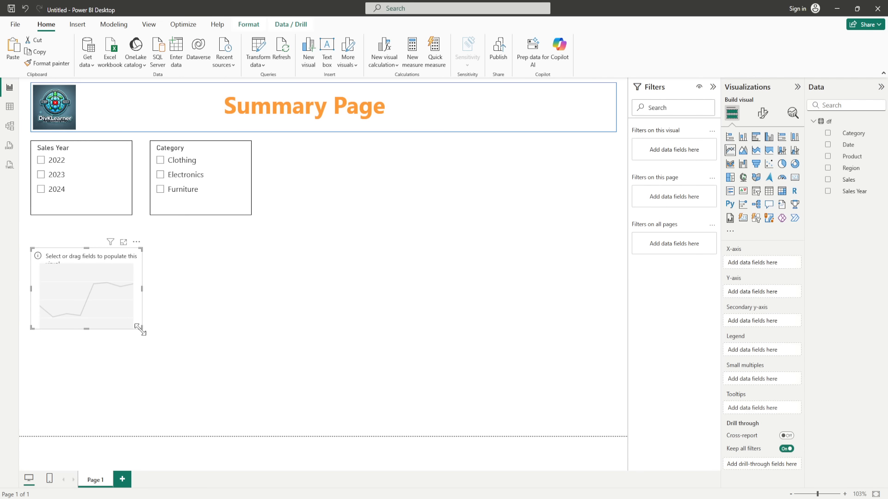
pyautogui.moveTo(140, 328); pyautogui.dragTo(309, 407)
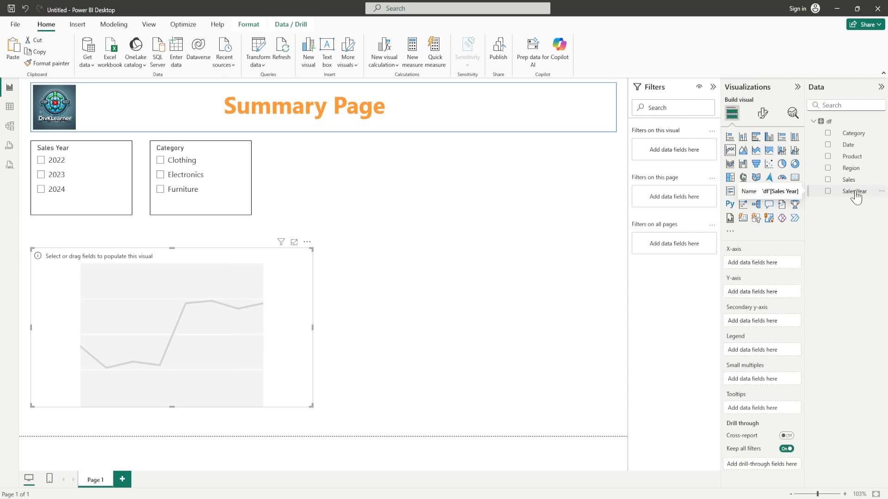
pyautogui.moveTo(856, 197); pyautogui.dragTo(771, 293)
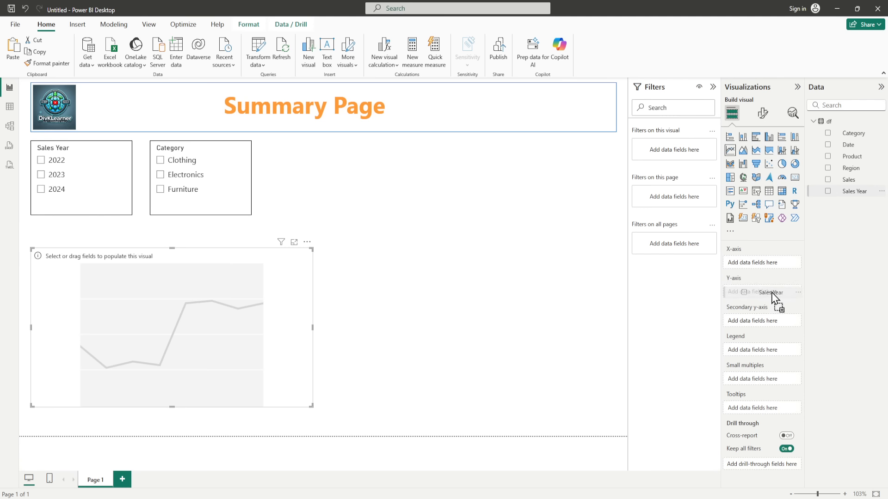
pyautogui.moveTo(771, 294); pyautogui.dragTo(773, 265)
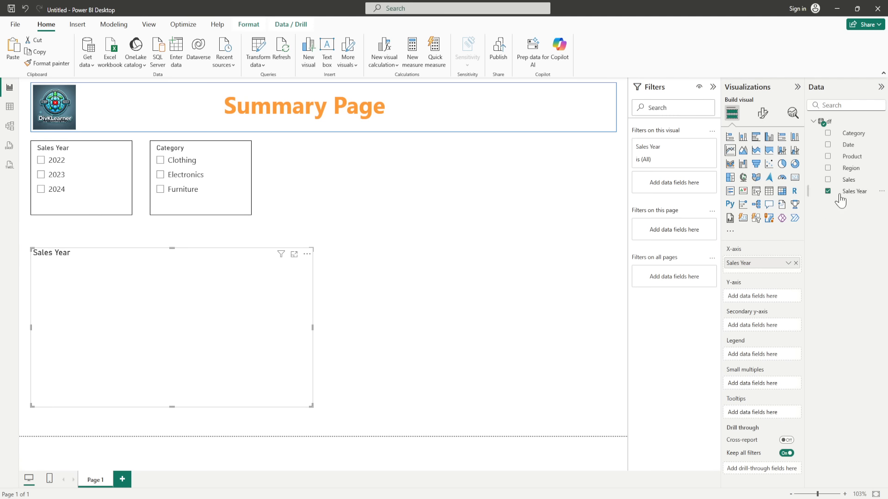
pyautogui.moveTo(846, 180); pyautogui.dragTo(771, 297)
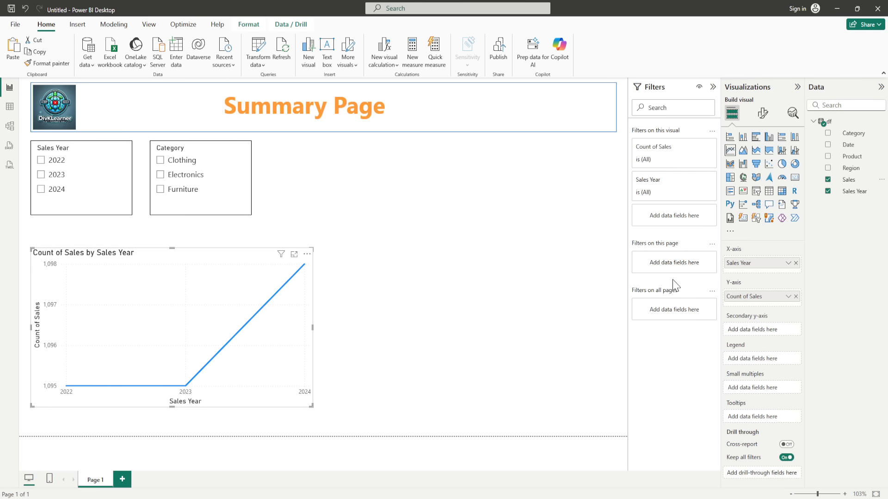
# Step: Replace Sales Year with Date on the line chart's X-axis
pyautogui.click(795, 264)
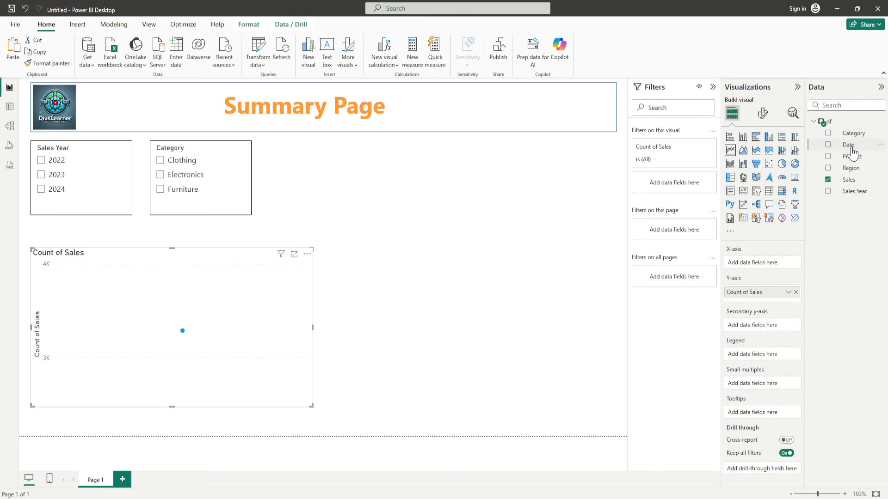
pyautogui.moveTo(849, 145); pyautogui.dragTo(773, 265)
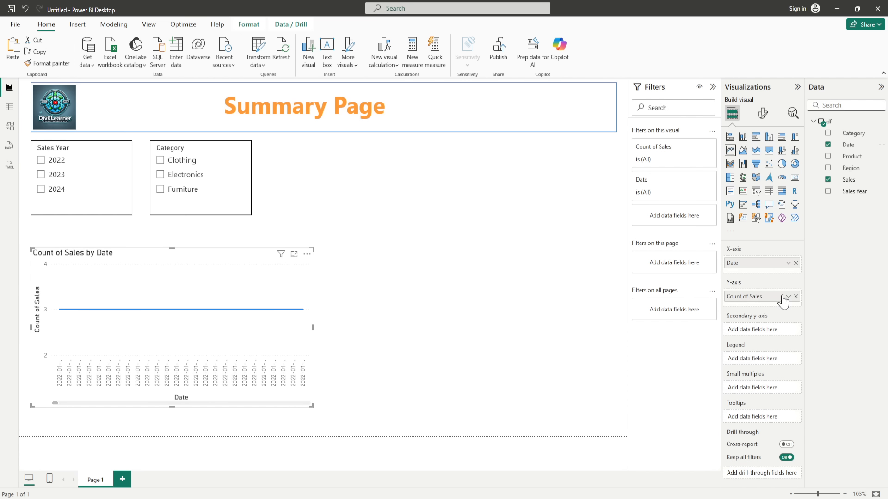
pyautogui.click(787, 264)
pyautogui.click(775, 276)
# Step: Fix the swapped wells so the chart plots Count of Sales by Date, then open the File start page
pyautogui.moveTo(760, 270)
pyautogui.mouseDown()
pyautogui.moveTo(760, 309)
pyautogui.moveTo(759, 272)
pyautogui.mouseUp()
pyautogui.click(788, 296)
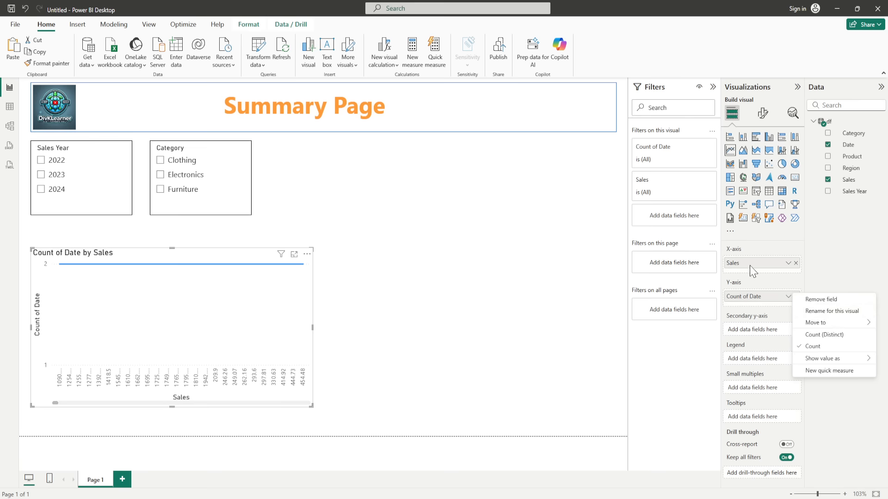
pyautogui.click(756, 300)
pyautogui.moveTo(756, 301)
pyautogui.mouseDown()
pyautogui.moveTo(763, 264)
pyautogui.moveTo(767, 317)
pyautogui.moveTo(770, 305)
pyautogui.mouseUp()
pyautogui.click(787, 263)
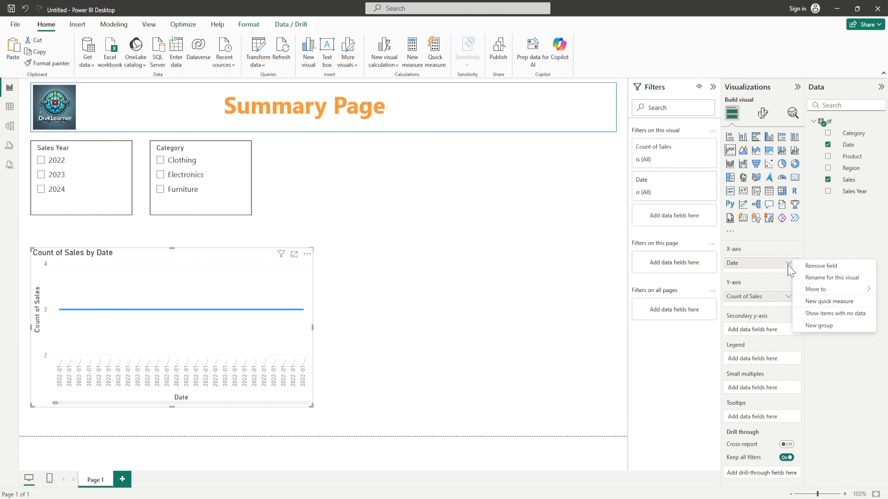
pyautogui.click(776, 278)
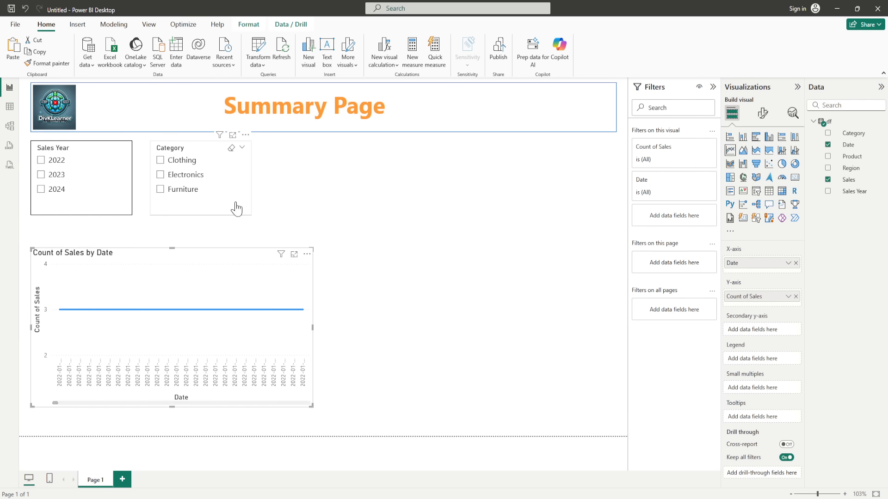
pyautogui.click(17, 28)
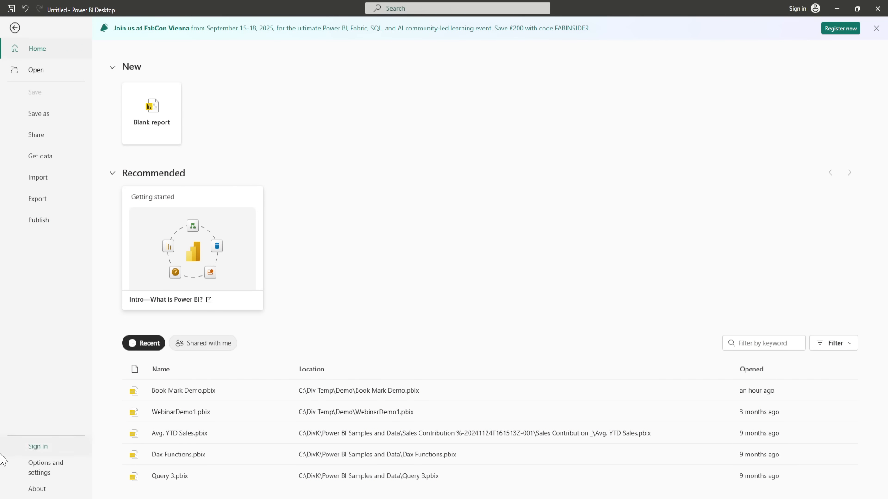
# Step: Check the current file's Data Load options, then cancel without changing anything
pyautogui.click(38, 466)
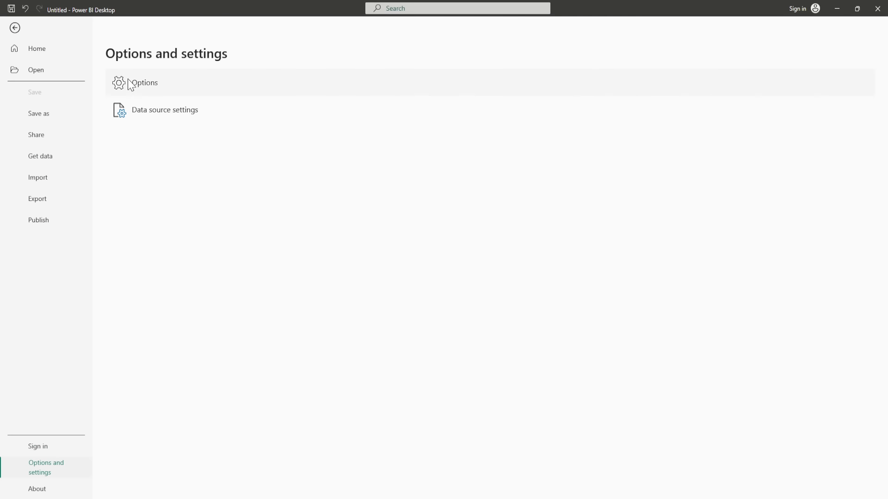
pyautogui.press('Escape')
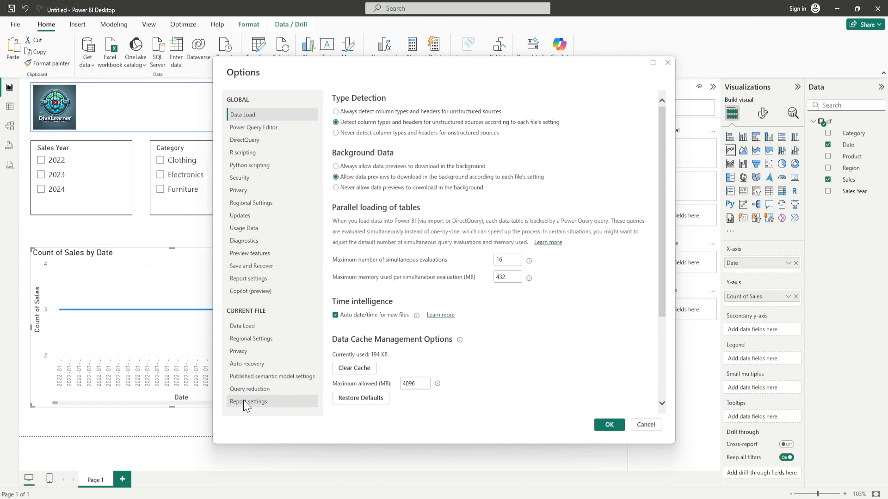
pyautogui.click(243, 328)
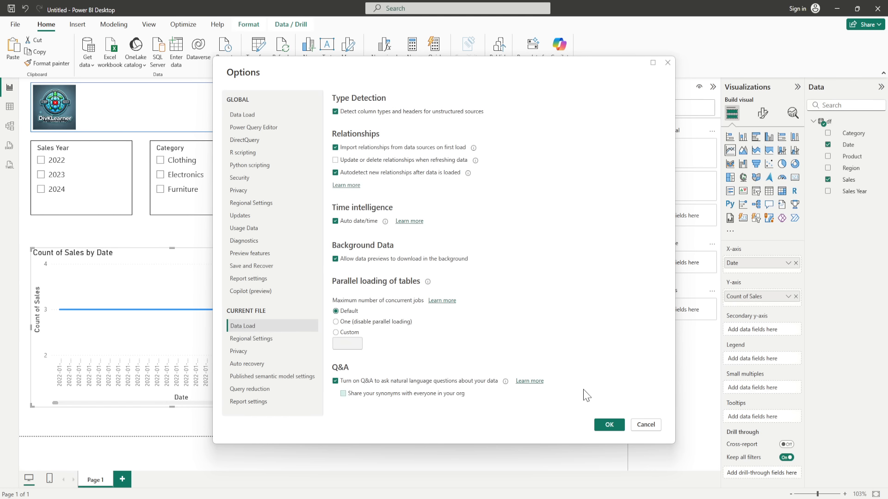
pyautogui.click(651, 426)
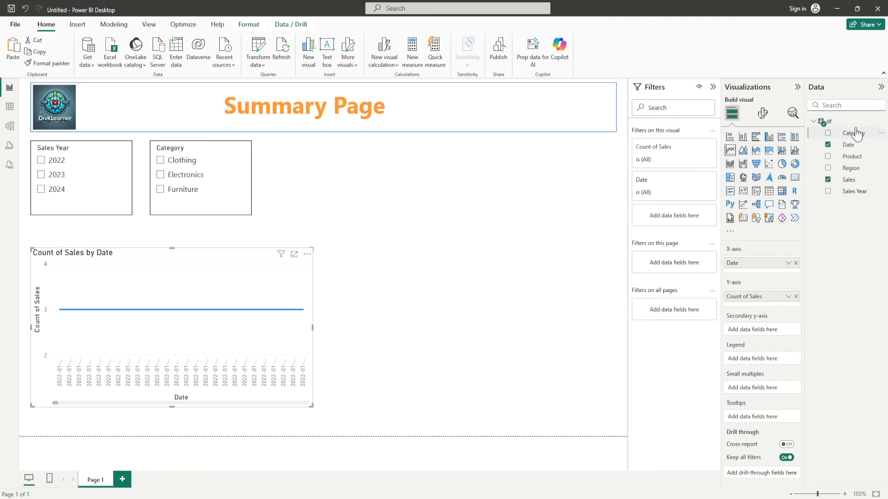
# Step: Change the df query's Date column to the Date type and apply the change
pyautogui.rightClick(827, 122)
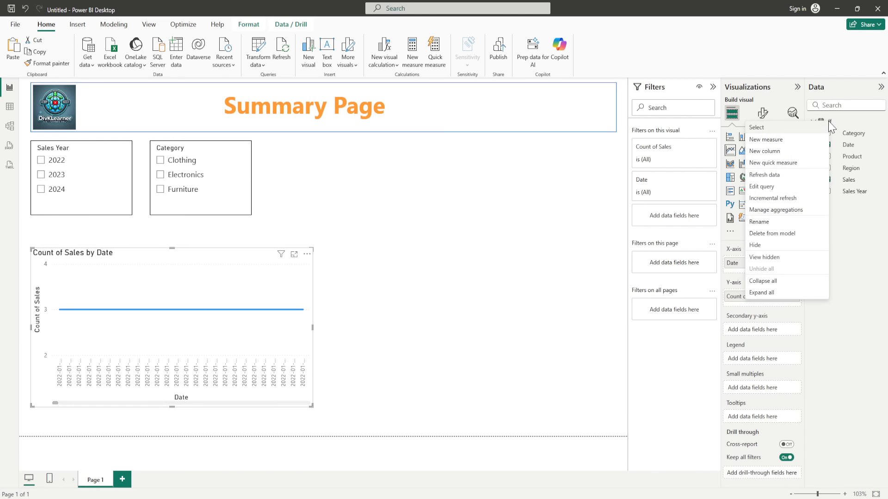
pyautogui.click(762, 186)
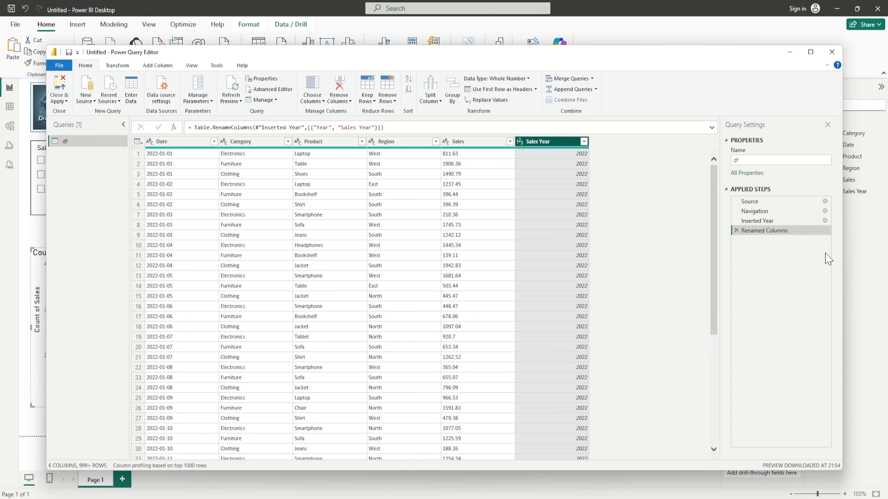
pyautogui.click(151, 143)
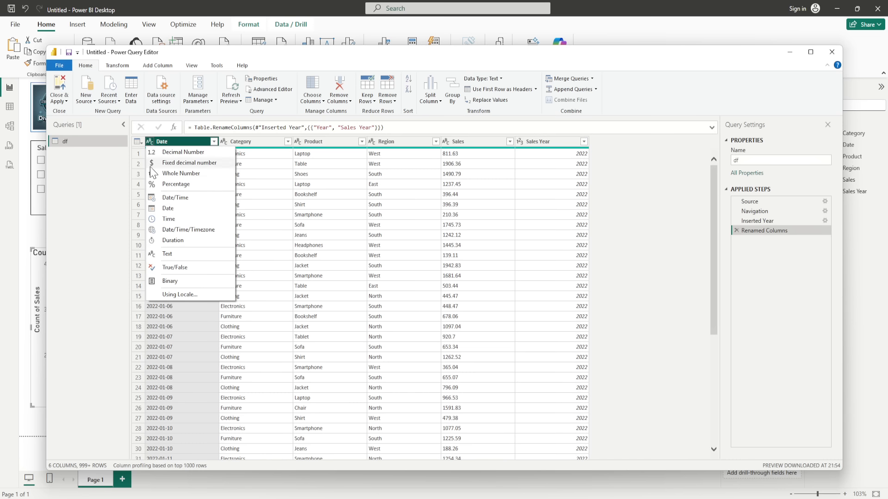
pyautogui.click(166, 209)
pyautogui.click(56, 97)
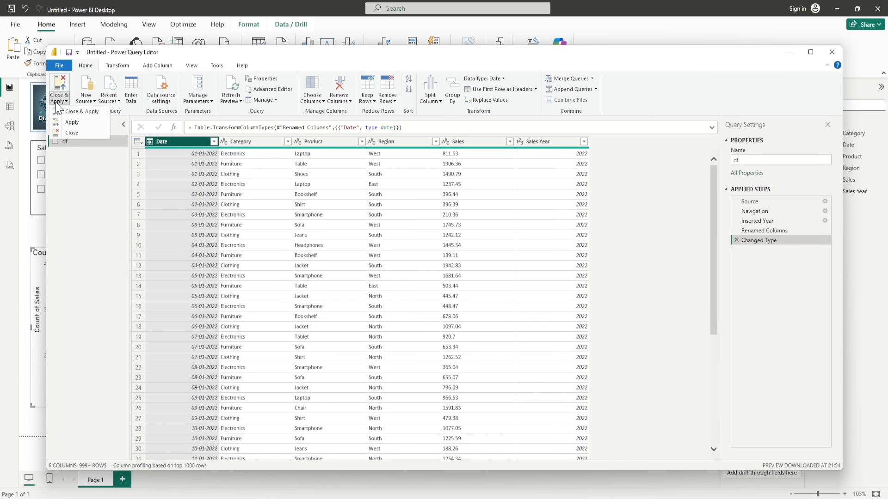
pyautogui.click(60, 114)
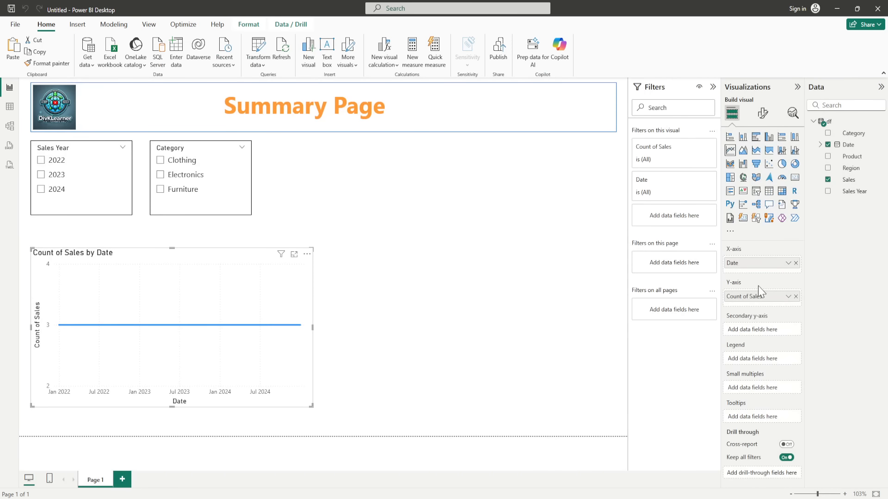
# Step: Switch the line chart's X-axis Date field to Date Hierarchy so it plots Count of Sales by Year
pyautogui.click(820, 144)
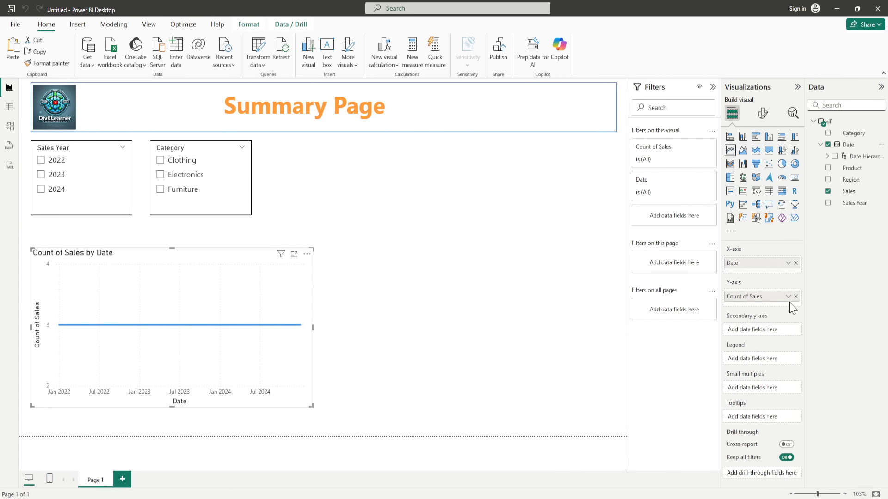
pyautogui.click(786, 263)
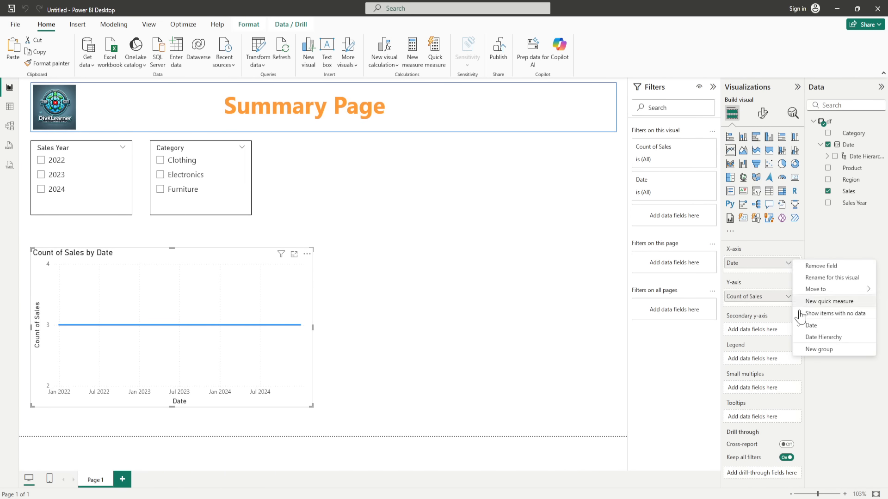
pyautogui.click(822, 339)
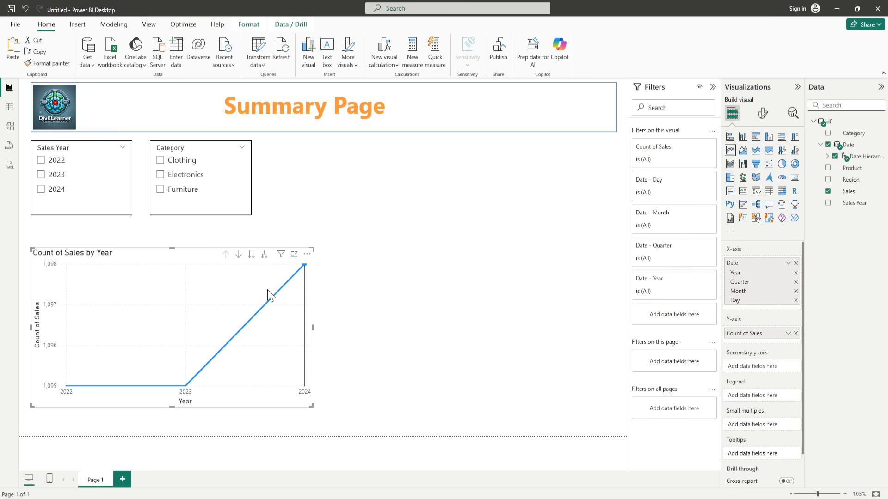
pyautogui.click(788, 334)
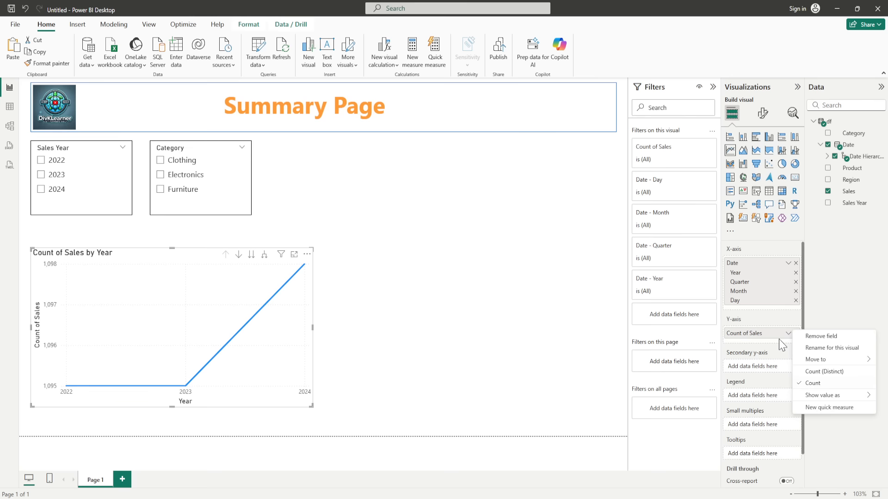
pyautogui.click(769, 337)
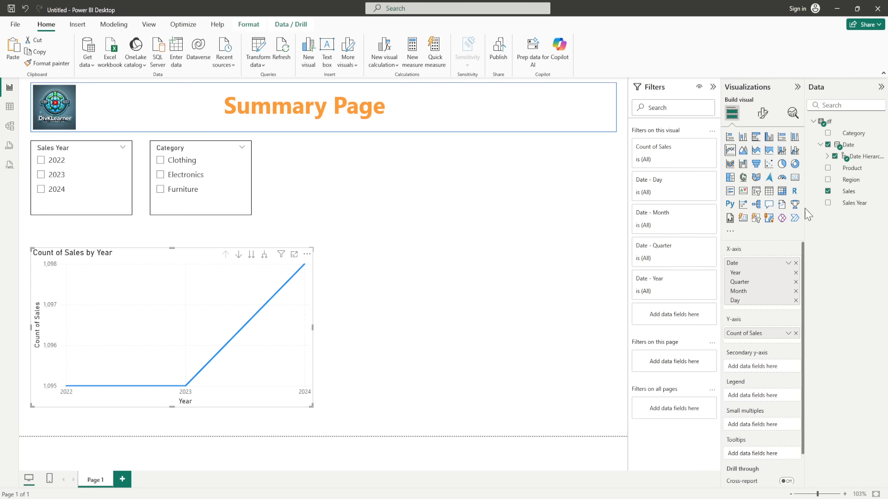
pyautogui.rightClick(826, 126)
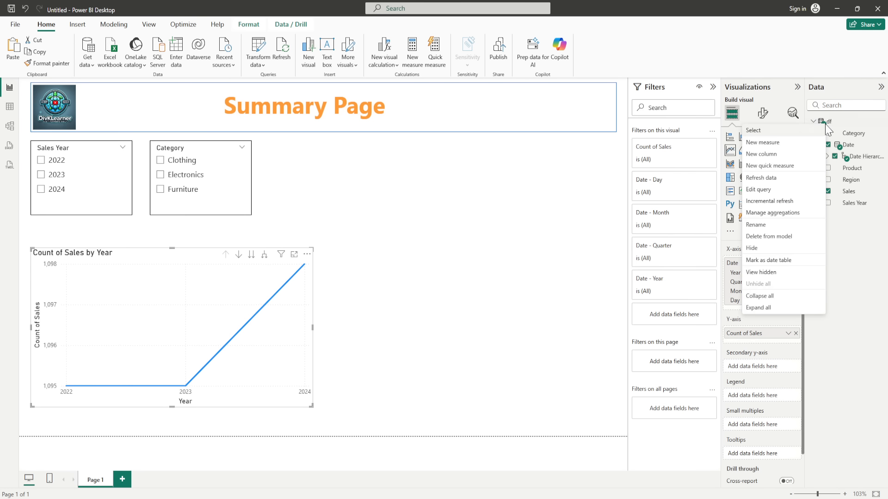
# Step: Change the df query's Sales column to Decimal Number and apply the change
pyautogui.click(765, 189)
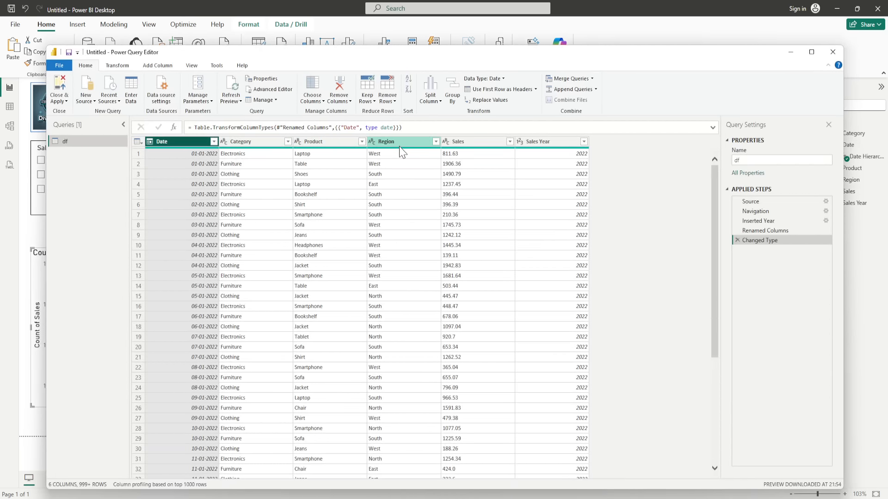
pyautogui.doubleClick(453, 142)
pyautogui.click(446, 142)
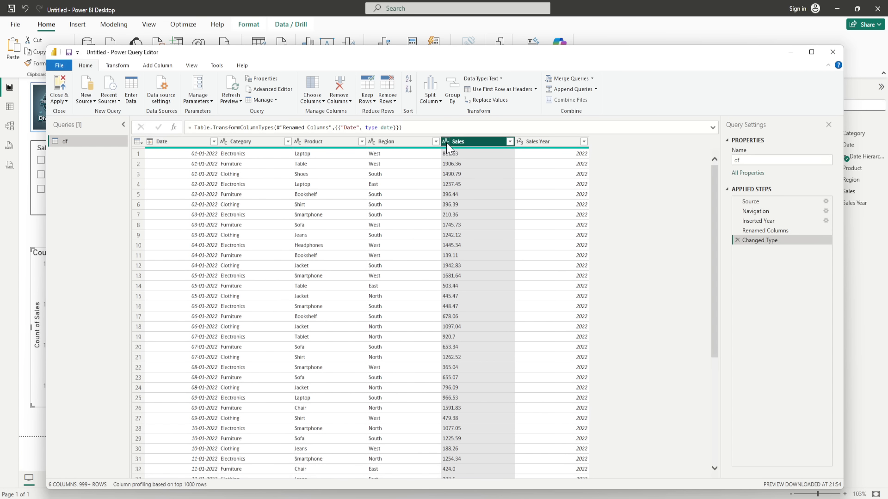
pyautogui.click(459, 152)
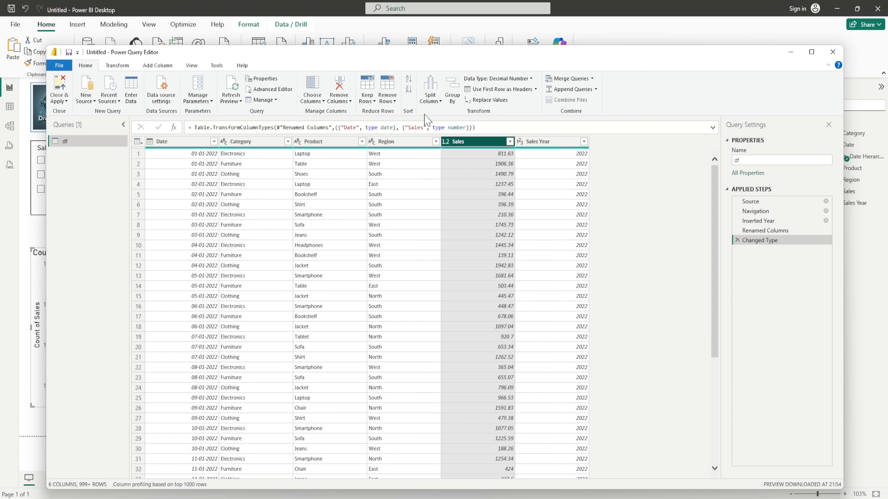
pyautogui.click(60, 100)
pyautogui.click(65, 113)
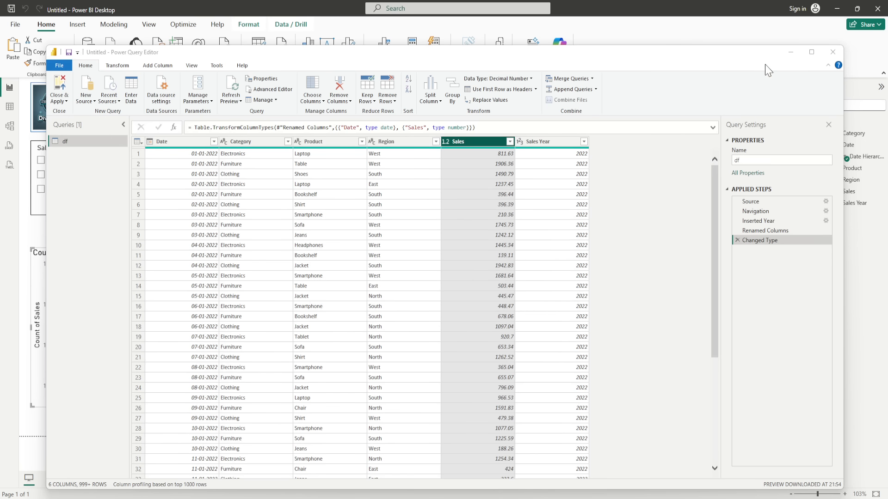
pyautogui.click(791, 53)
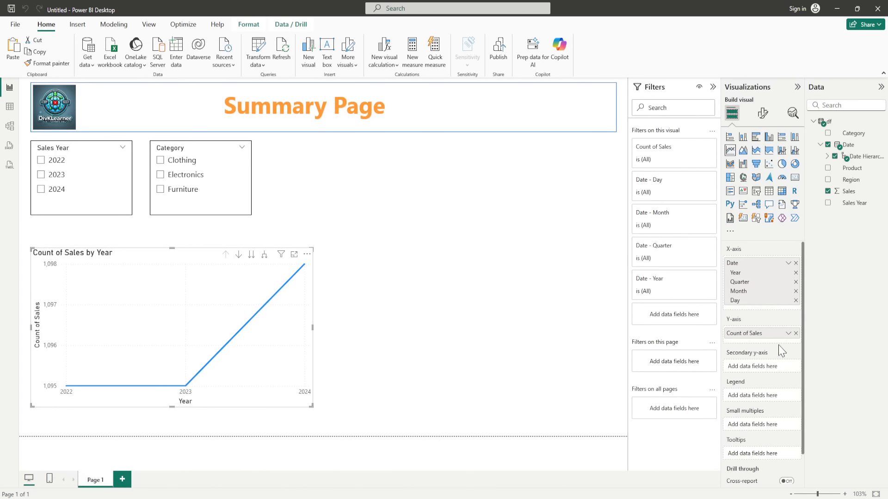
pyautogui.click(788, 333)
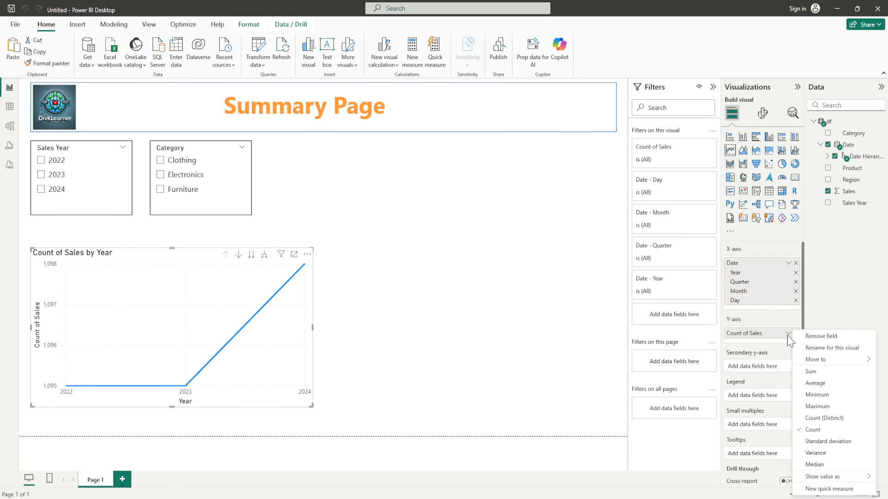
# Step: Change the Sales aggregation from Count to Sum on the Y-axis
pyautogui.click(808, 371)
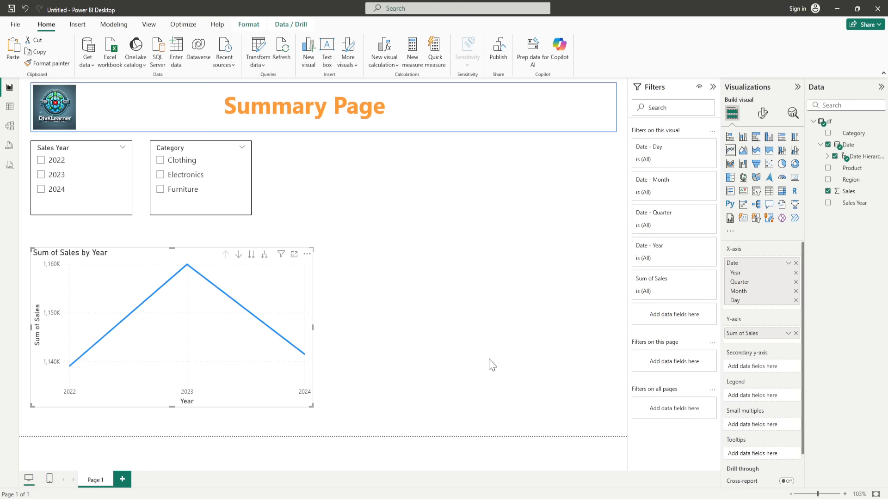
# Step: Try expanding the line chart down to days, then drill back up to yearly totals
pyautogui.click(263, 257)
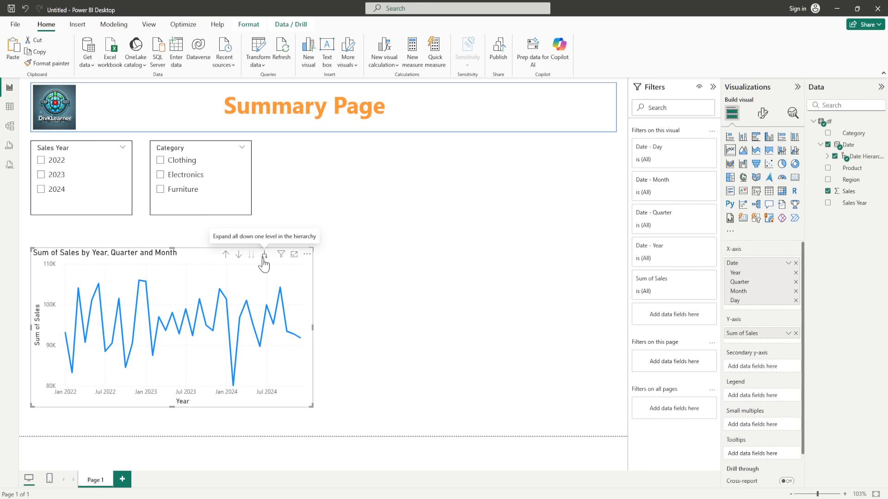
pyautogui.click(264, 257)
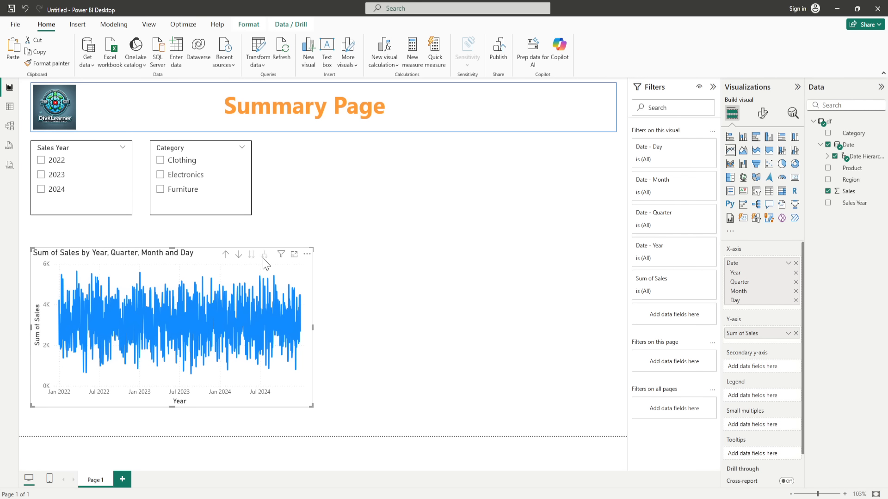
pyautogui.click(226, 255)
pyautogui.click(226, 255)
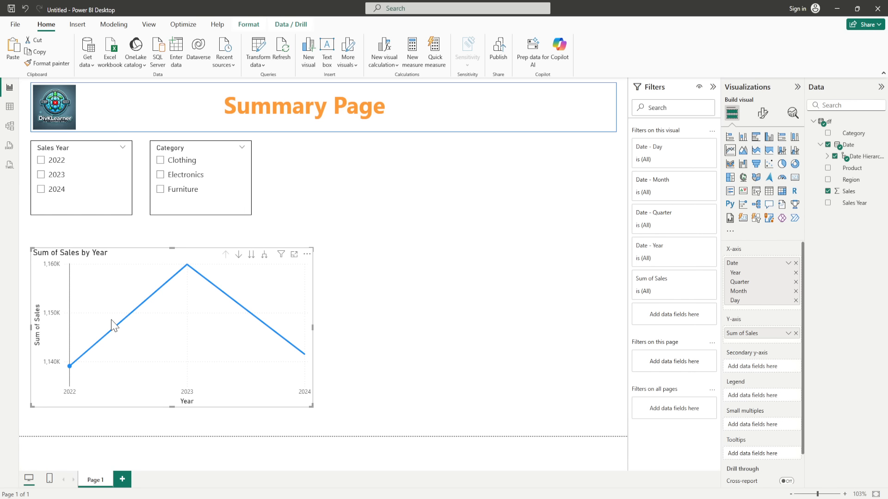
pyautogui.click(239, 256)
pyautogui.click(238, 257)
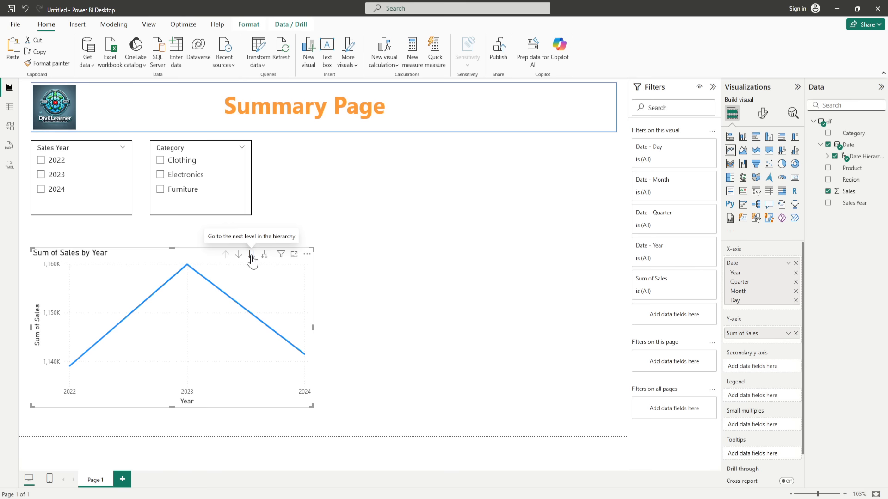
pyautogui.click(251, 256)
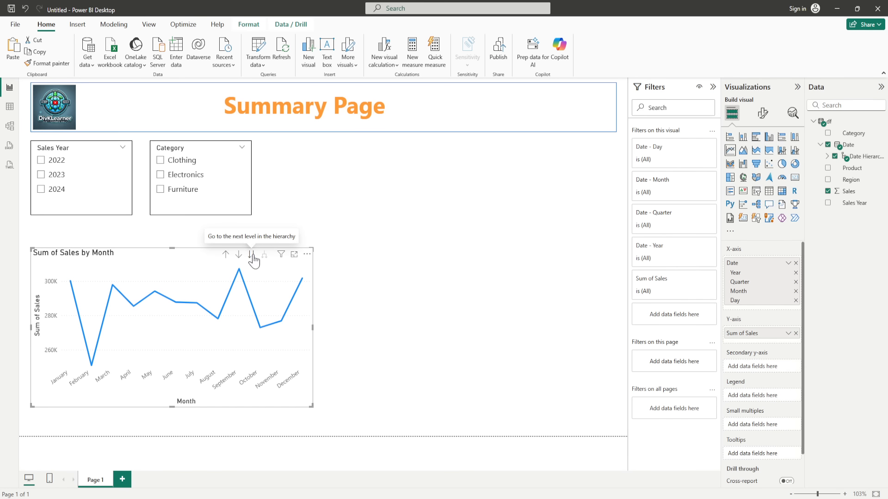
pyautogui.click(226, 258)
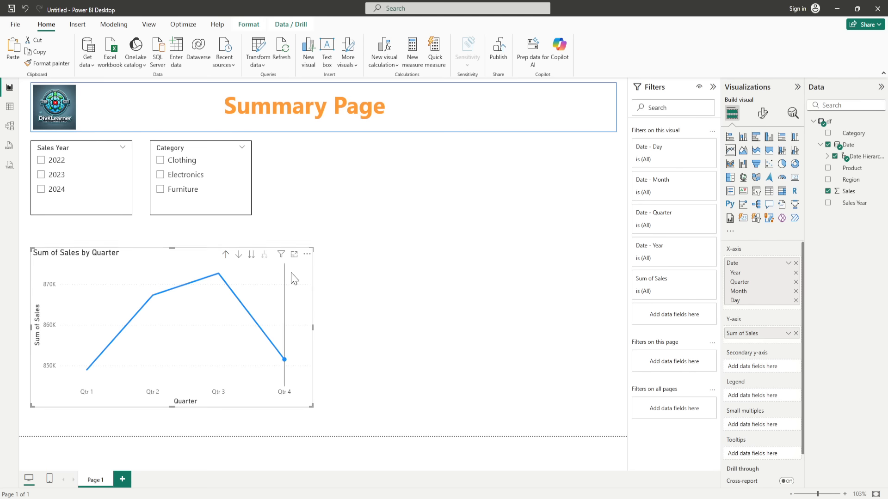
pyautogui.click(226, 255)
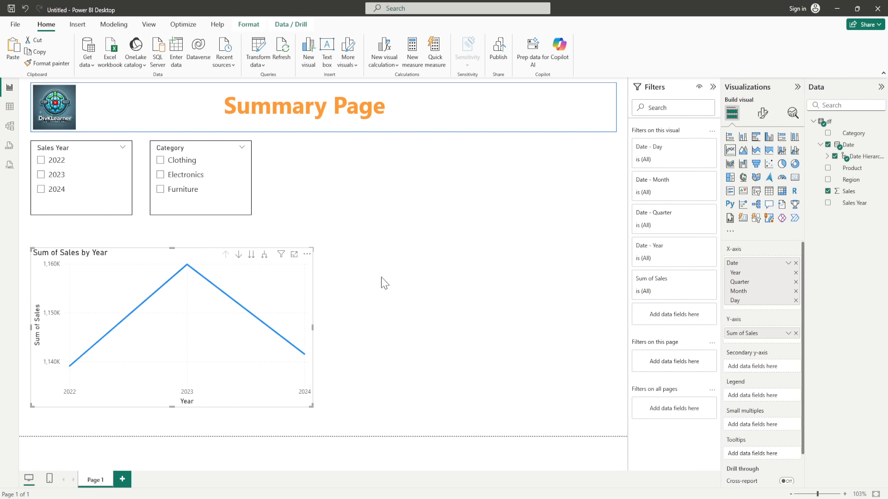
# Step: Return the chart to Year level and expand all down one level to Year and Quarter
pyautogui.click(238, 254)
pyautogui.click(239, 255)
pyautogui.click(251, 256)
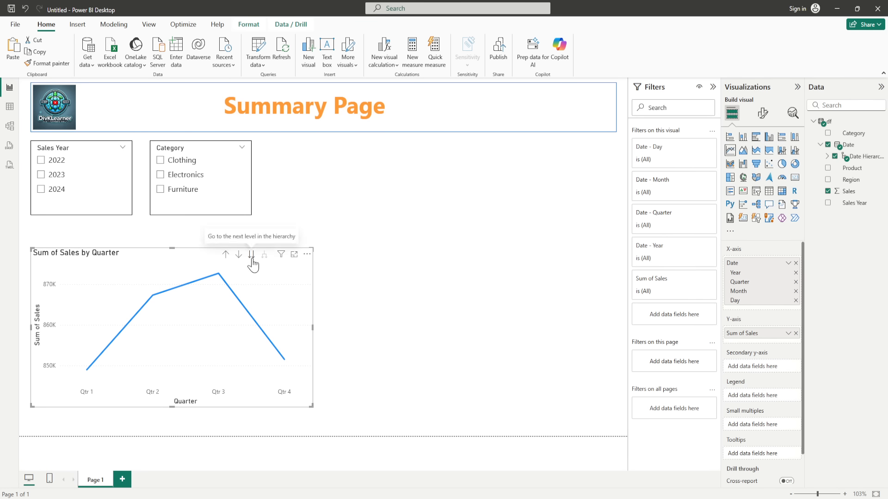
pyautogui.click(251, 255)
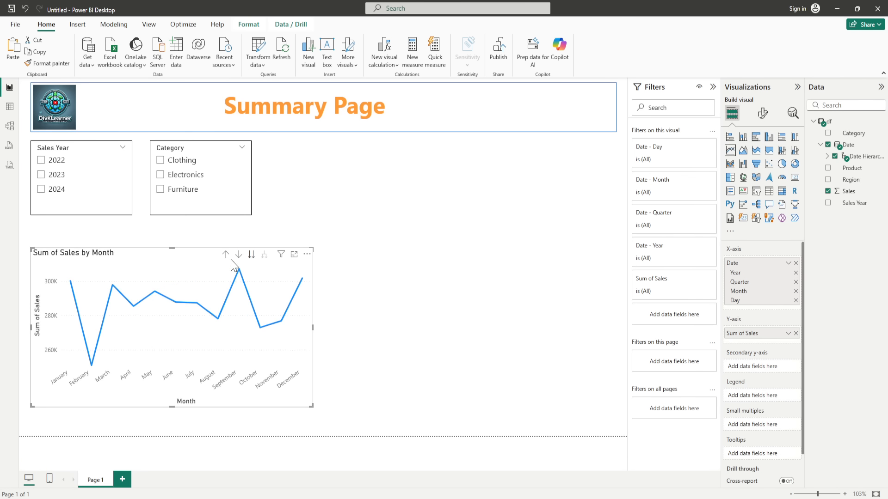
pyautogui.click(226, 256)
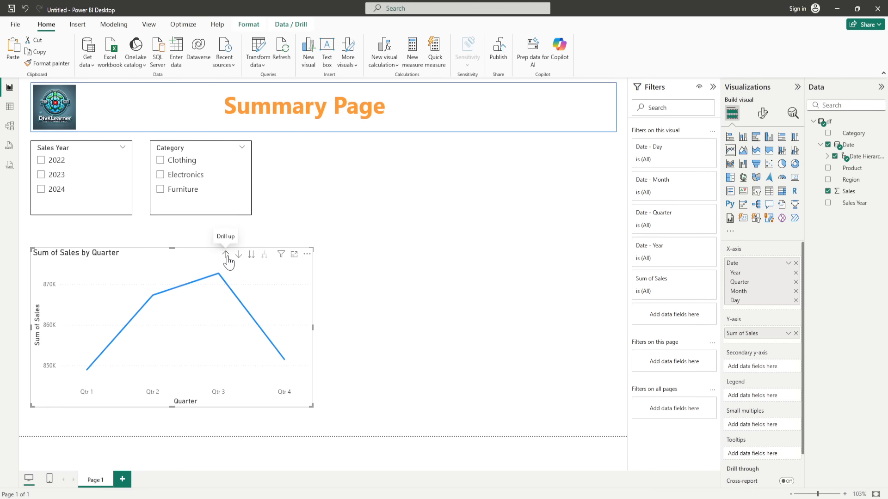
pyautogui.click(226, 255)
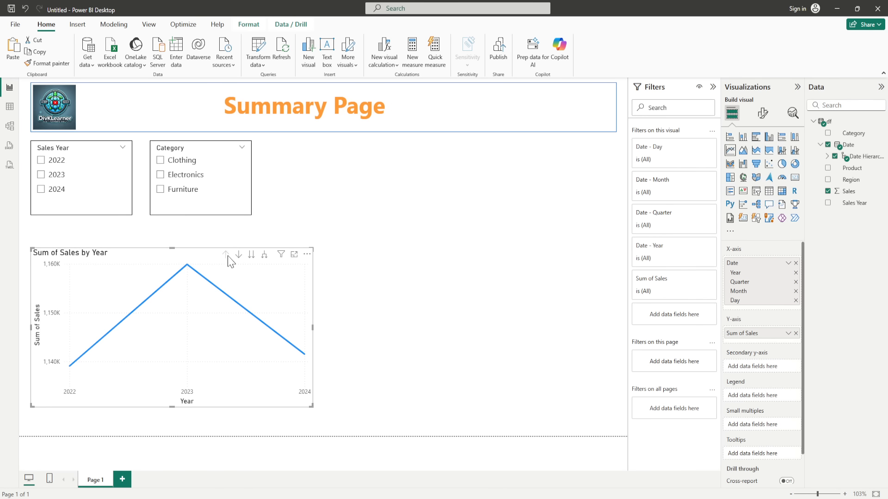
pyautogui.click(265, 256)
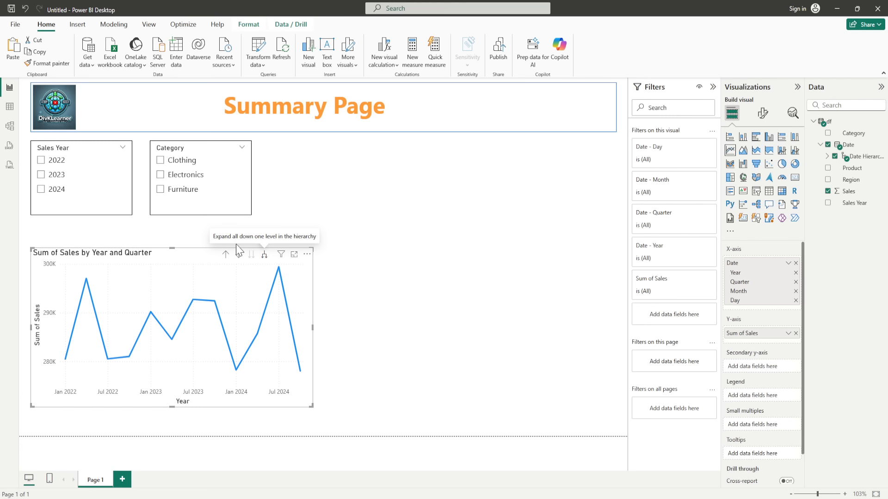
# Step: Rename the line chart's Sum of Sales field to Total Sales
pyautogui.doubleClick(757, 335)
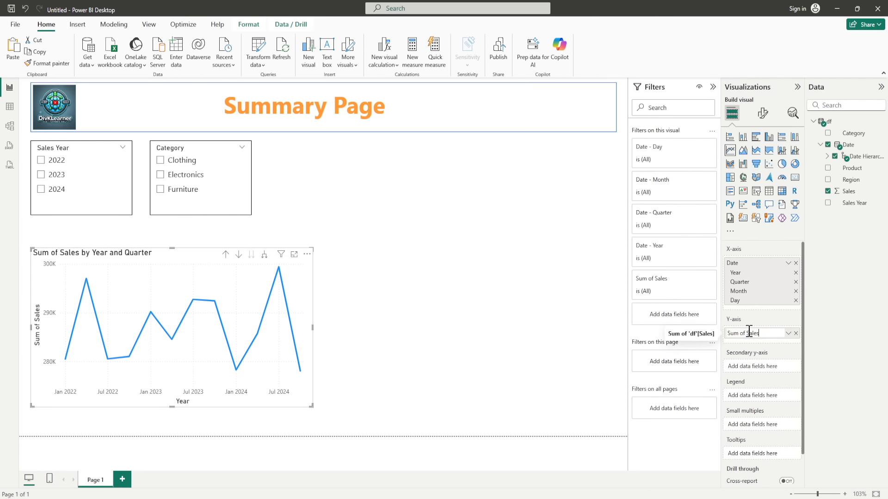
pyautogui.moveTo(747, 334); pyautogui.dragTo(698, 334)
pyautogui.write('Total')
pyautogui.press('Return')
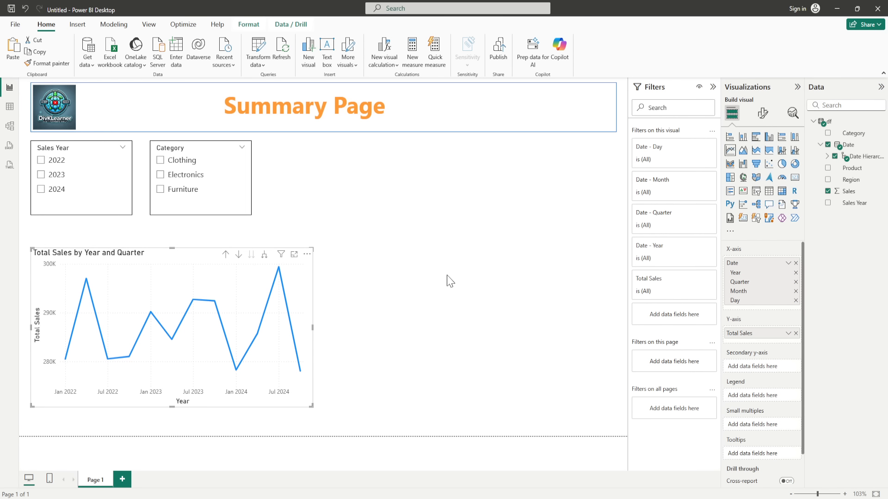
# Step: Turn on a visual border and drop shadow for the line chart
pyautogui.click(406, 285)
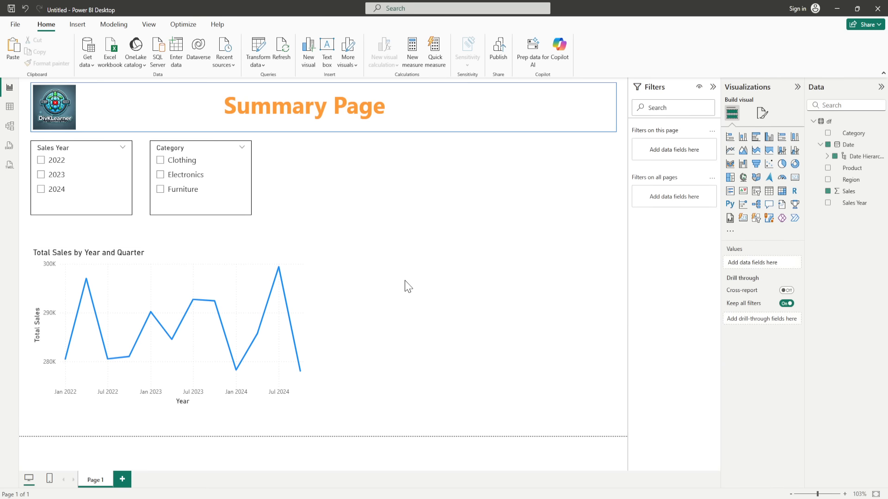
pyautogui.click(308, 318)
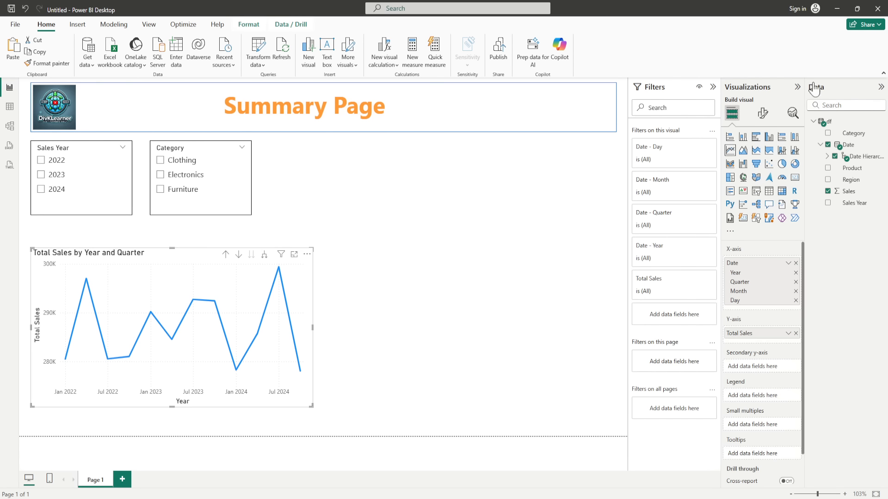
pyautogui.click(762, 112)
pyautogui.click(761, 157)
pyautogui.click(734, 220)
pyautogui.click(789, 329)
pyautogui.click(789, 353)
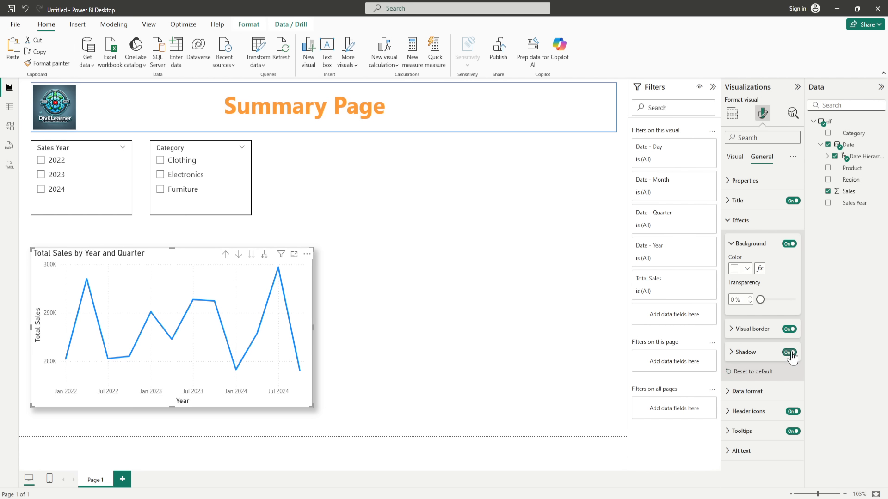
pyautogui.click(462, 361)
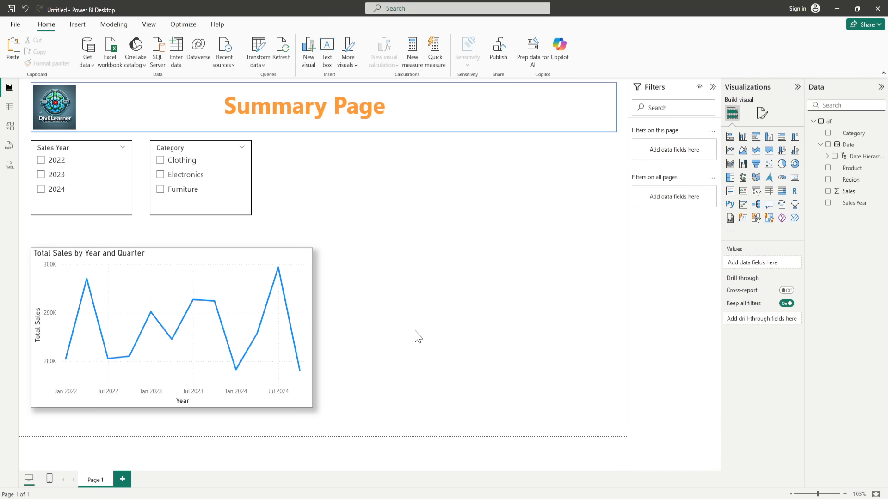
# Step: Insert a clustered bar chart beside the line chart, sized to match its height
pyautogui.click(756, 137)
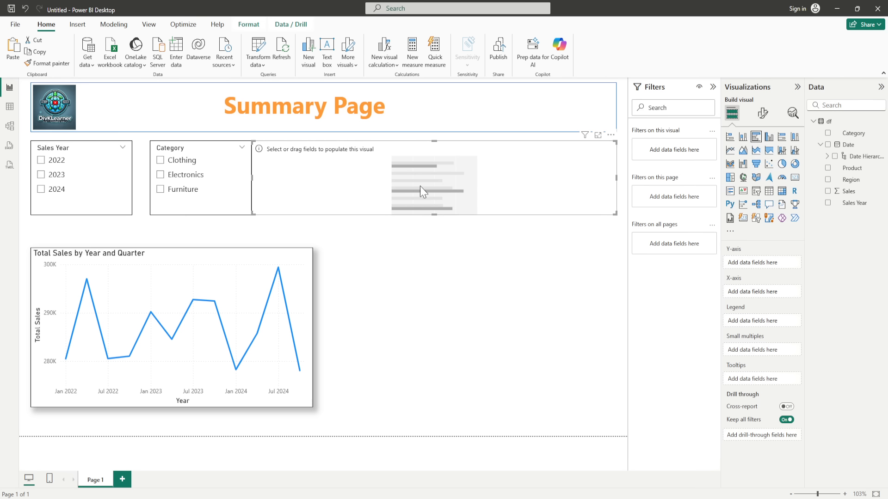
pyautogui.moveTo(476, 171); pyautogui.dragTo(483, 272)
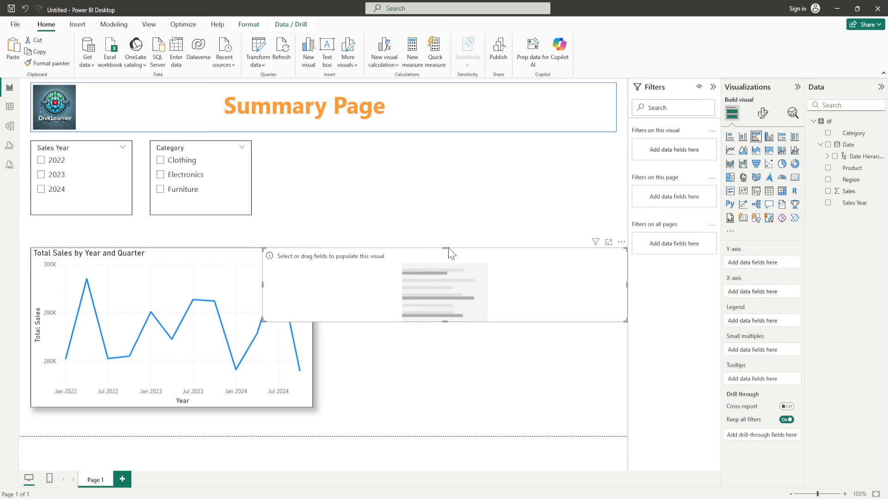
pyautogui.moveTo(451, 364); pyautogui.dragTo(458, 413)
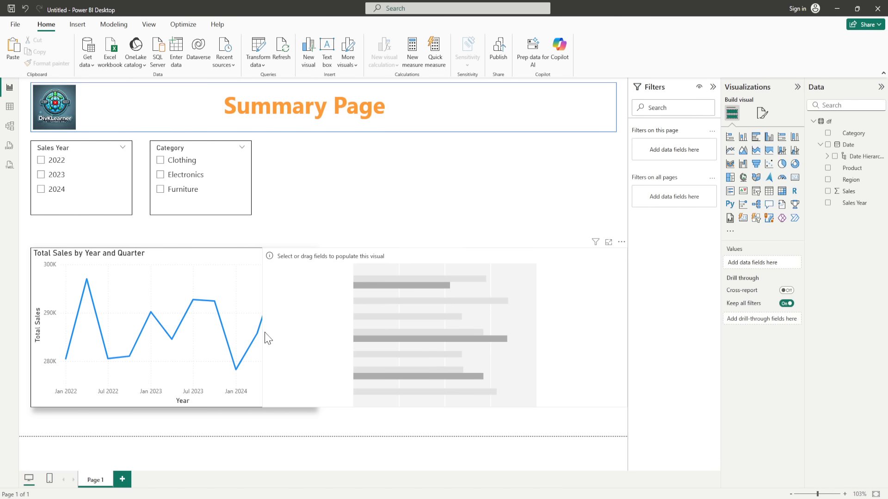
pyautogui.moveTo(264, 329); pyautogui.dragTo(328, 337)
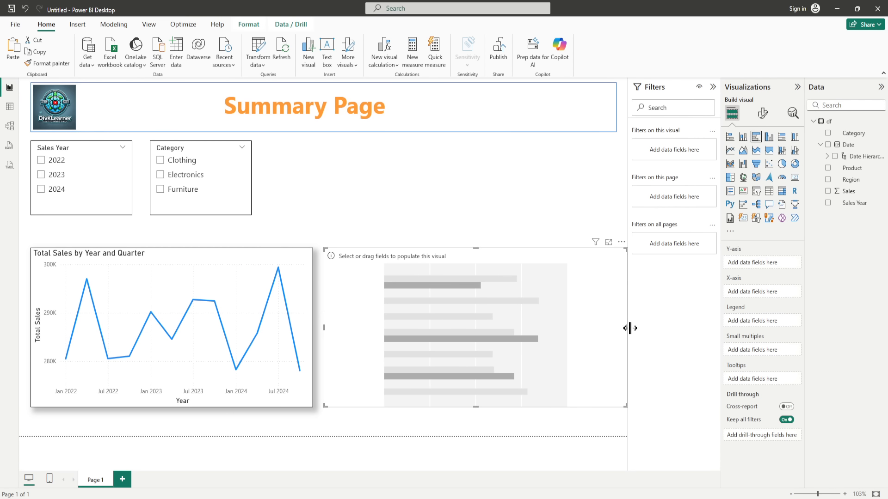
pyautogui.moveTo(625, 328); pyautogui.dragTo(617, 329)
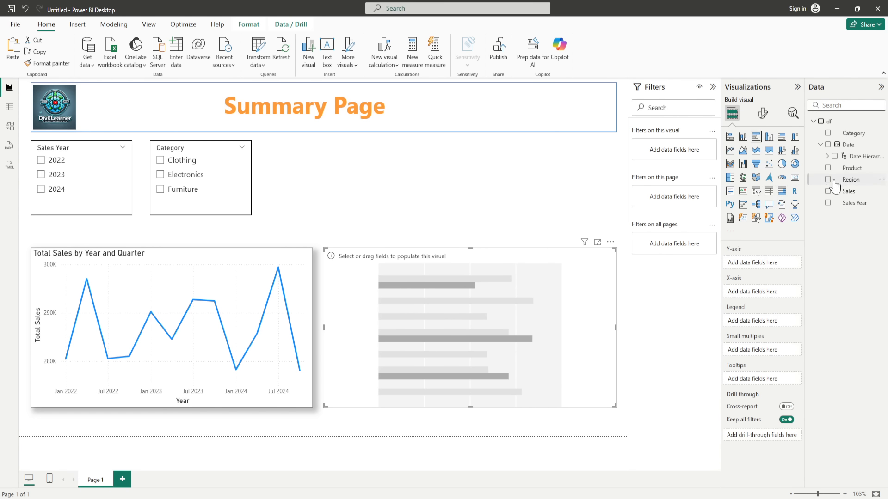
# Step: Plot Sales by Region in the bar chart and rename the value field to Total Sales
pyautogui.moveTo(850, 181); pyautogui.dragTo(772, 266)
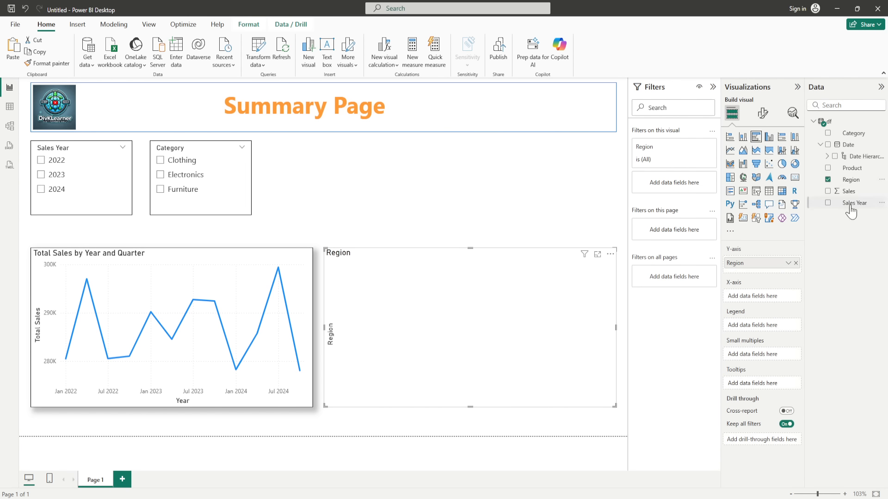
pyautogui.moveTo(849, 192); pyautogui.dragTo(717, 305)
pyautogui.doubleClick(765, 297)
pyautogui.click(764, 297)
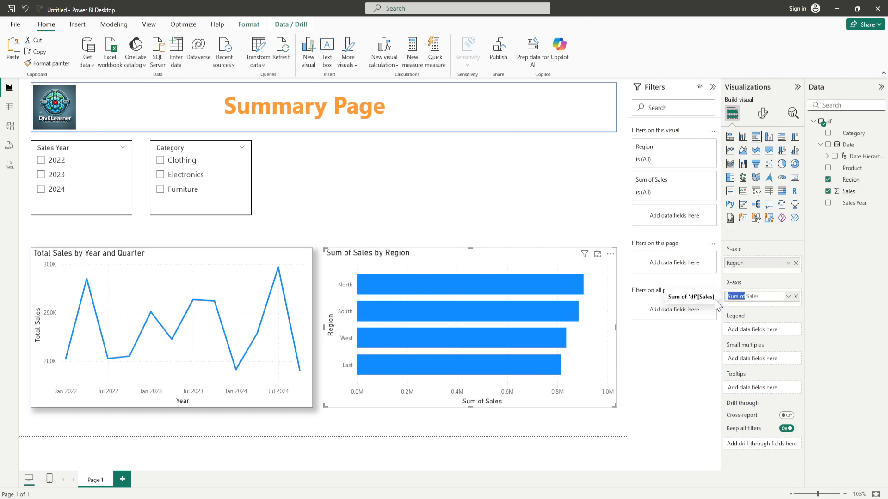
pyautogui.write('Top')
pyautogui.click(638, 402)
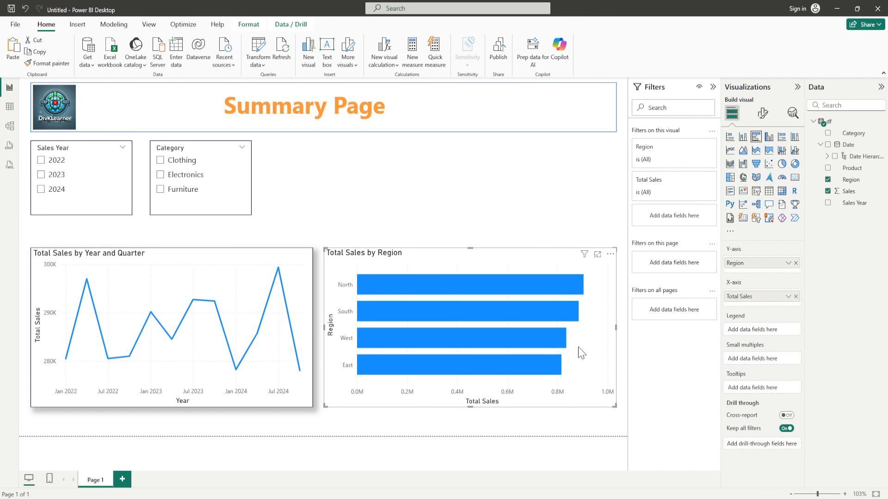
# Step: Test the slicers by filtering to 2023 and Furniture, then clear both filters
pyautogui.click(41, 175)
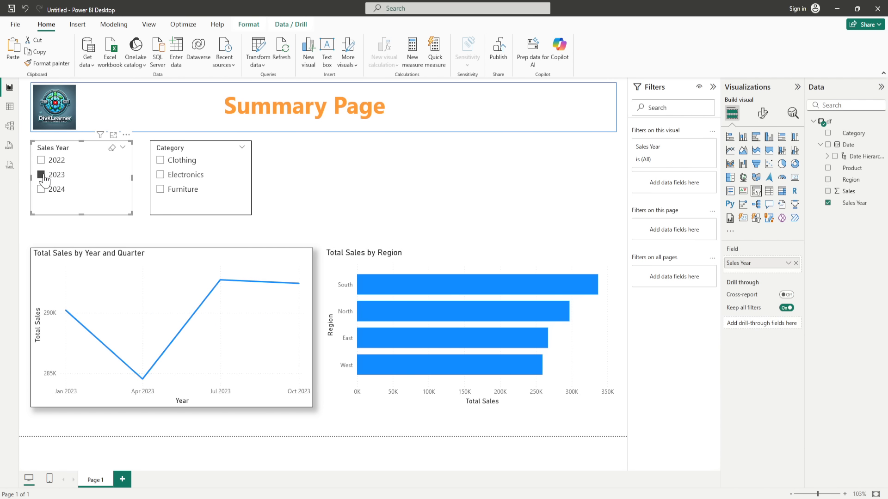
pyautogui.click(43, 176)
pyautogui.click(43, 176)
pyautogui.click(42, 175)
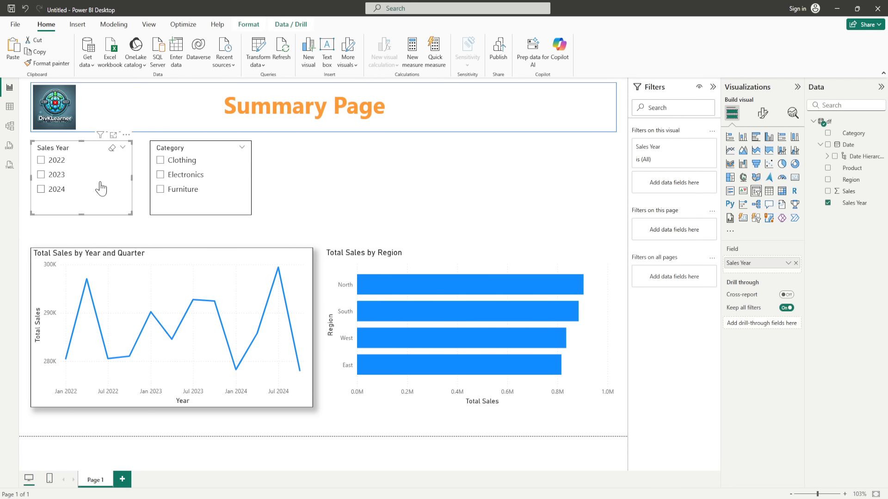
pyautogui.click(161, 190)
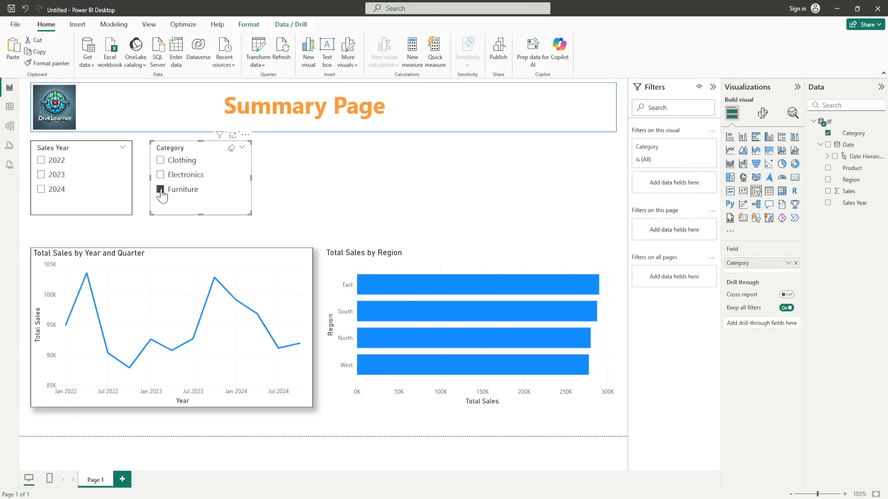
pyautogui.click(162, 189)
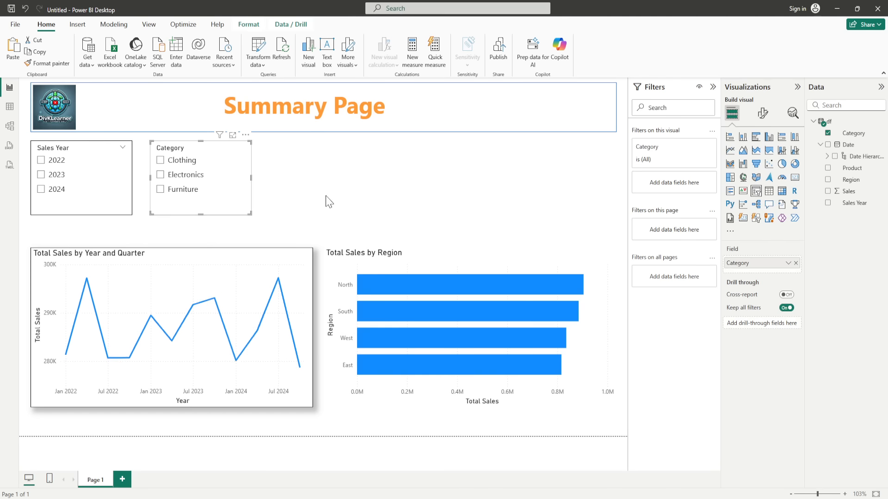
# Step: Turn on a visual border and drop shadow for the Total Sales by Region bar chart
pyautogui.click(603, 297)
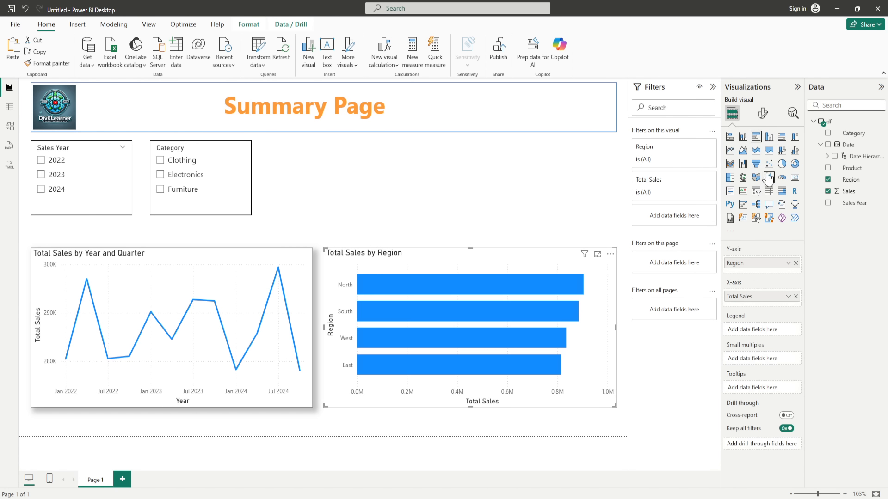
pyautogui.click(762, 113)
pyautogui.click(762, 156)
pyautogui.click(736, 220)
pyautogui.click(789, 329)
pyautogui.click(788, 352)
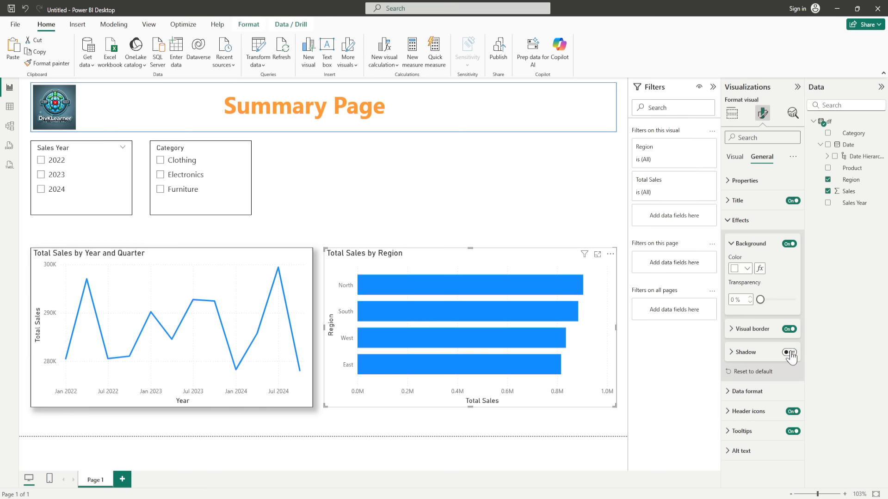
pyautogui.click(568, 205)
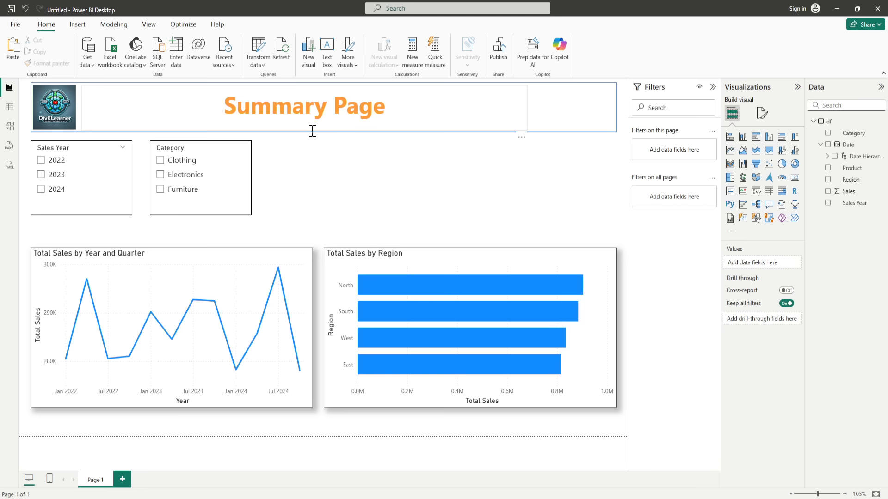
# Step: Rename Page 1 to Summary Page
pyautogui.doubleClick(92, 483)
pyautogui.click(105, 481)
pyautogui.click(181, 460)
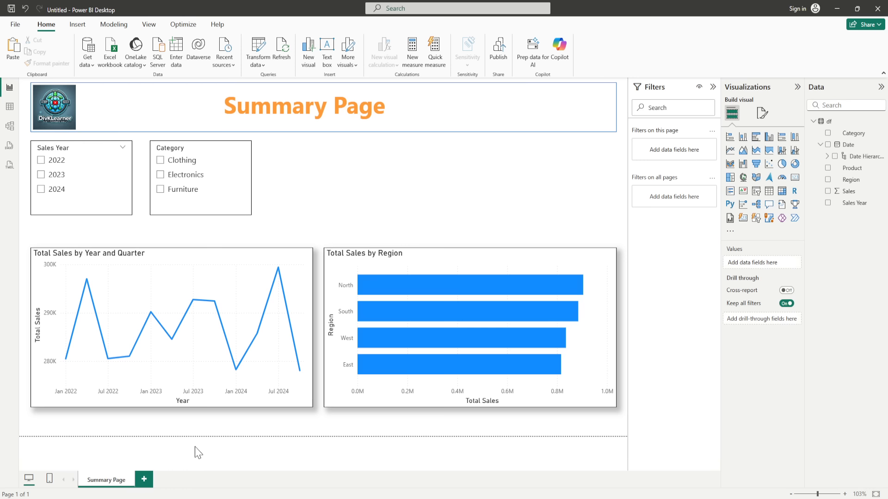
# Step: Duplicate the Summary Page and name the copy Details Page
pyautogui.rightClick(121, 490)
pyautogui.click(130, 464)
pyautogui.doubleClick(192, 484)
pyautogui.moveTo(199, 484); pyautogui.dragTo(140, 484)
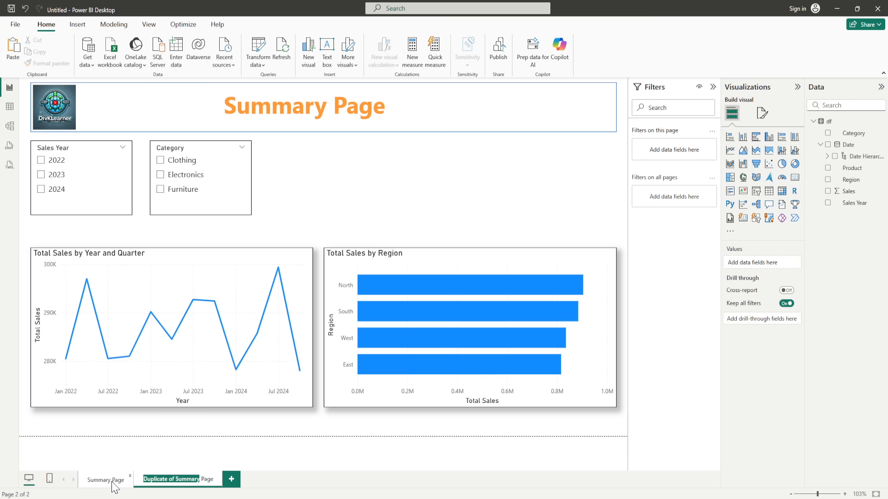
pyautogui.write('Details')
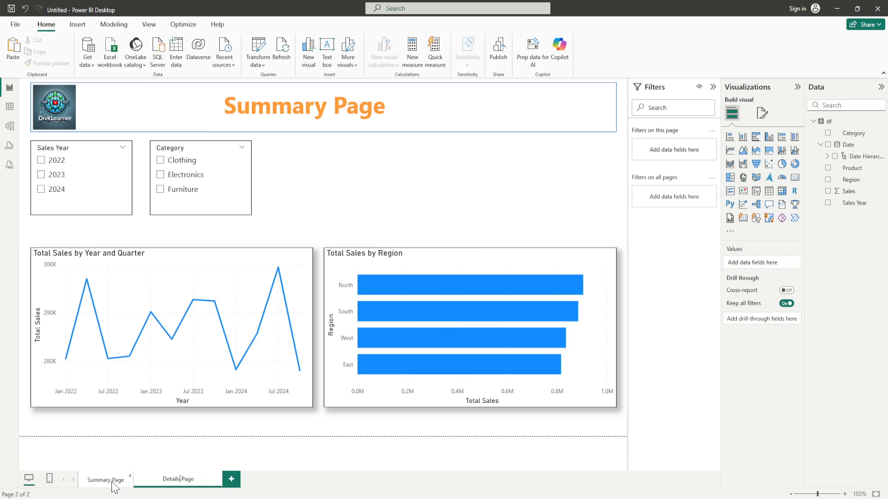
pyautogui.click(320, 456)
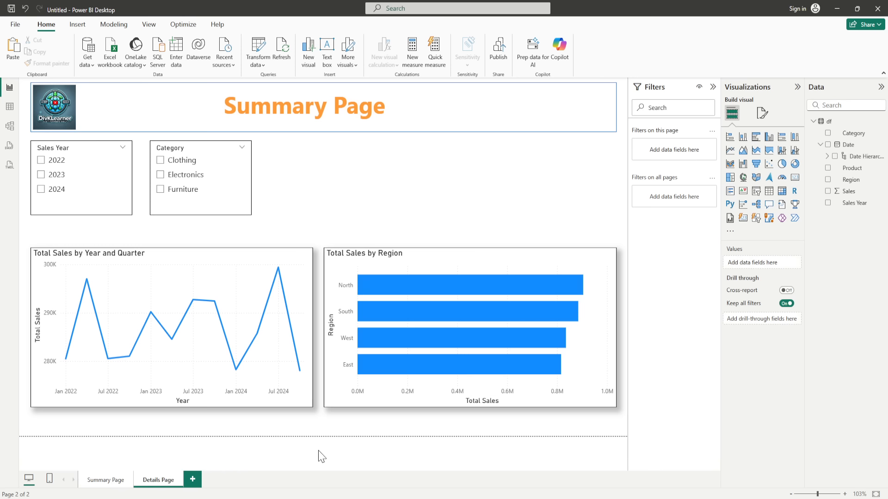
# Step: Delete both charts from the Details Page, keeping the title and slicers
pyautogui.moveTo(618, 374); pyautogui.dragTo(28, 237)
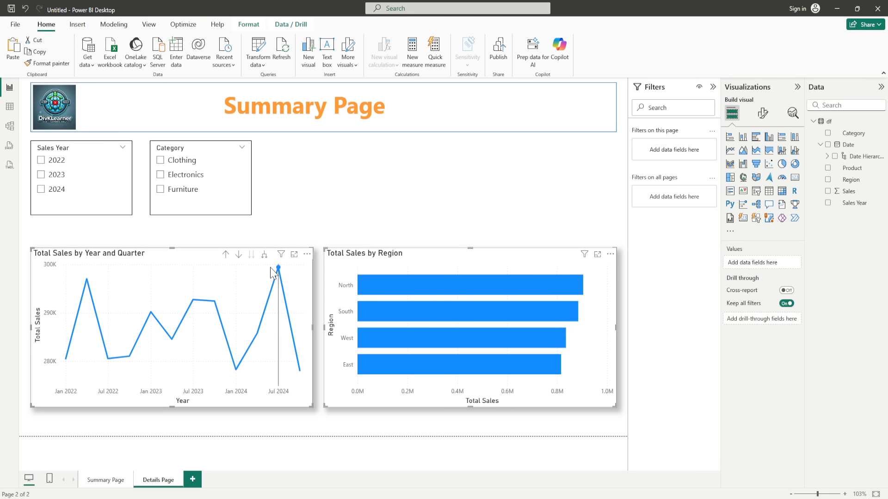
pyautogui.press('Delete')
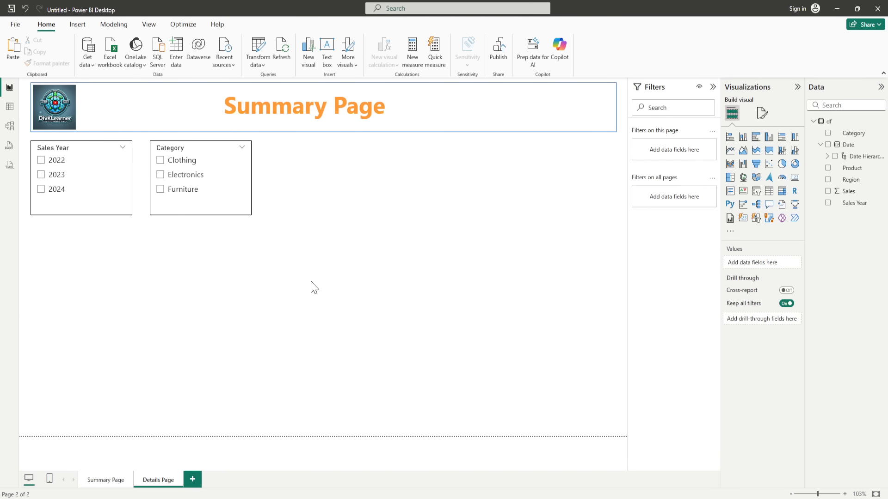
pyautogui.click(224, 195)
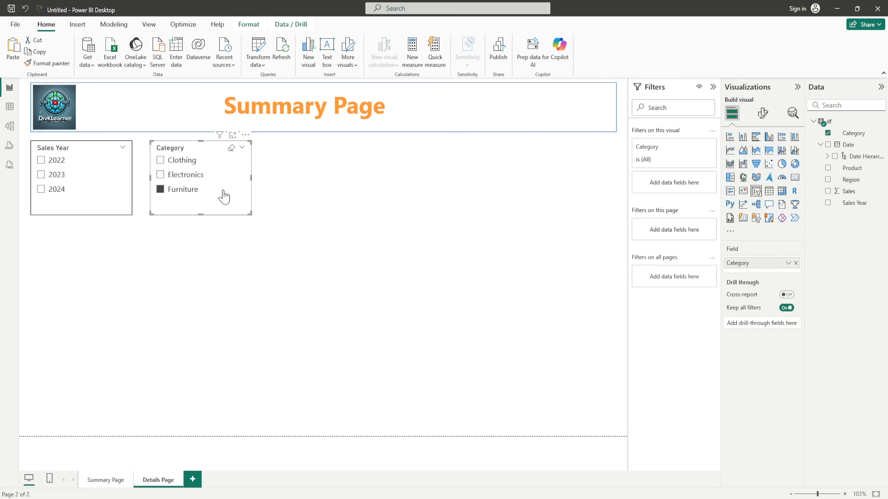
# Step: Duplicate the Category slicer to the right and test both by toggling Furniture
pyautogui.hotkey('ctrl', 'c')
pyautogui.hotkey('ctrl', 'v')
pyautogui.moveTo(224, 195); pyautogui.dragTo(341, 192)
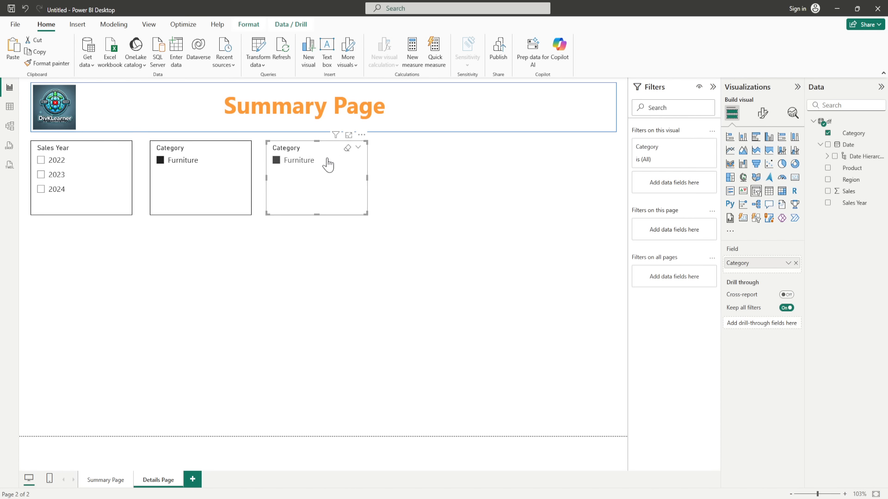
pyautogui.click(232, 148)
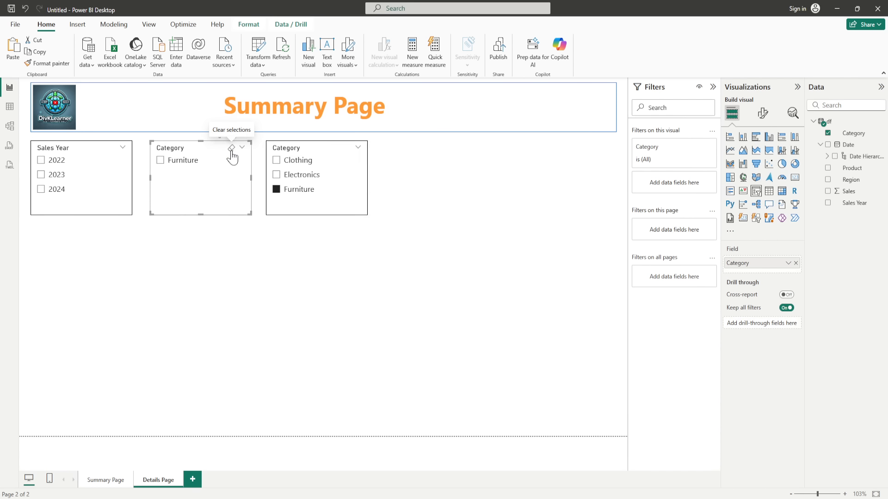
pyautogui.click(347, 148)
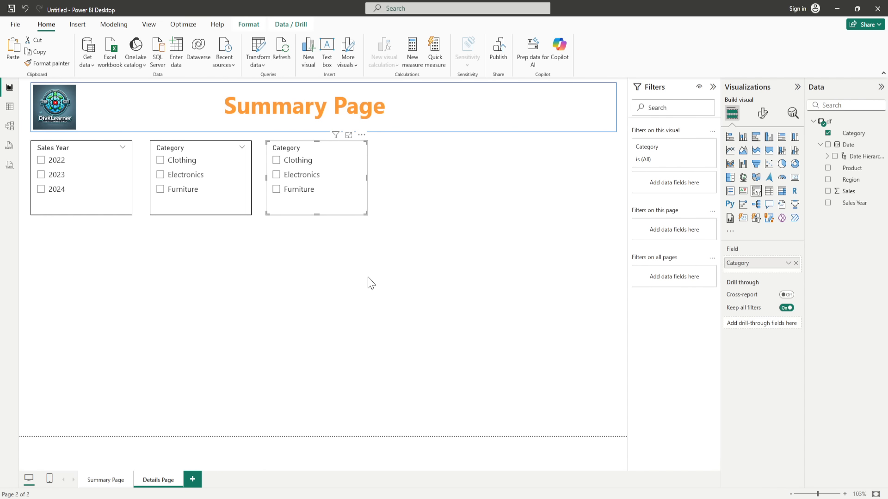
pyautogui.click(345, 194)
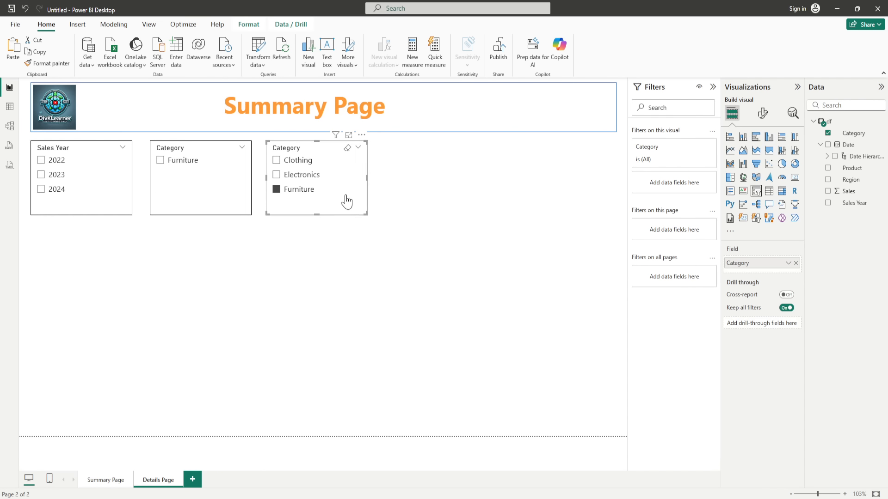
pyautogui.click(346, 198)
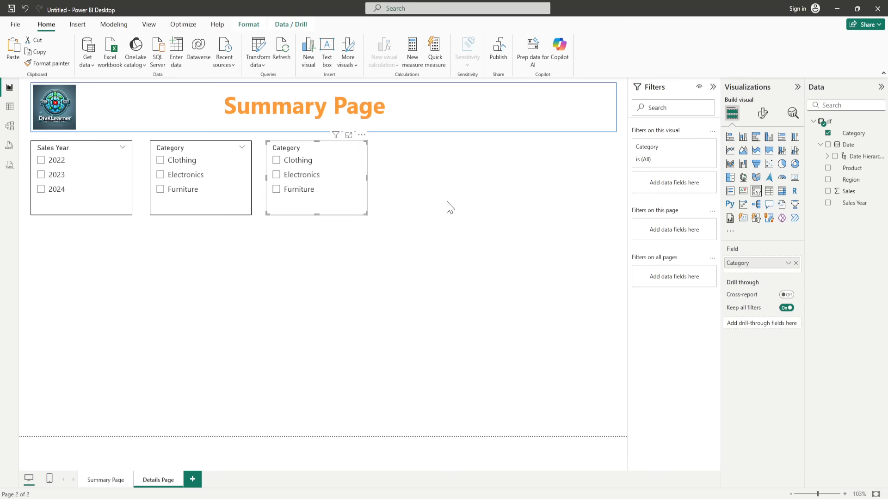
# Step: Switch the third slicer's field from Category to Region
pyautogui.click(795, 263)
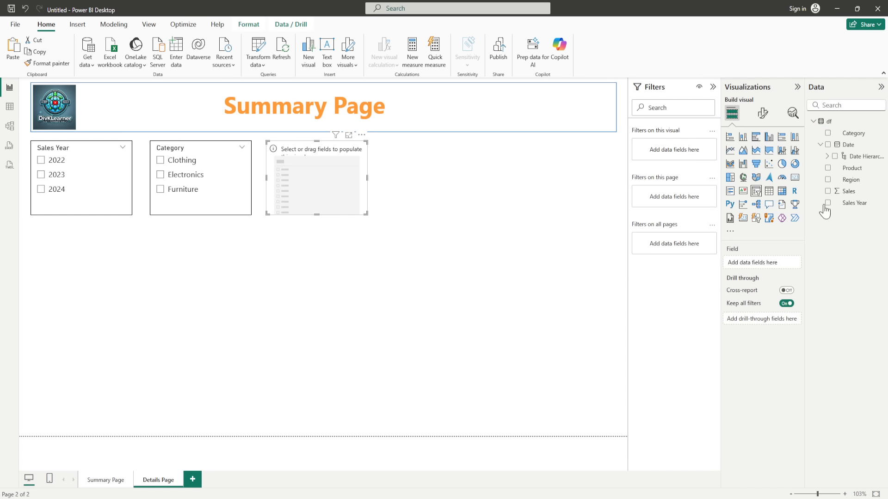
pyautogui.click(828, 179)
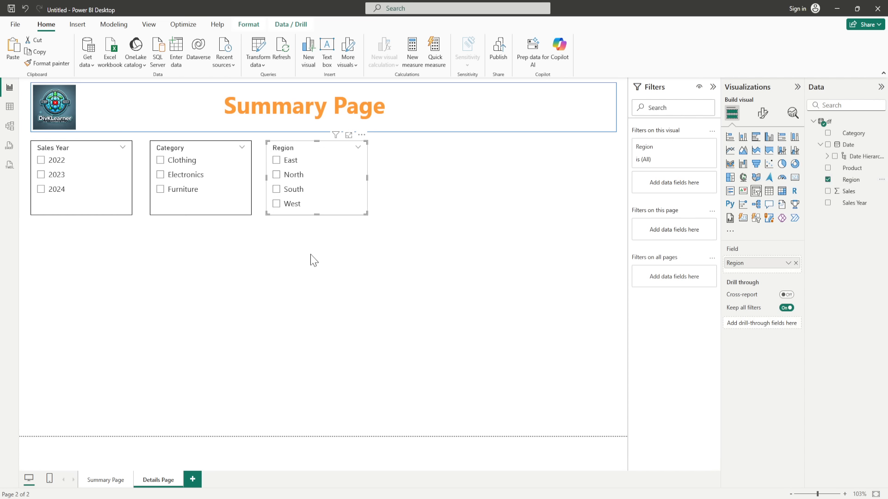
pyautogui.click(309, 274)
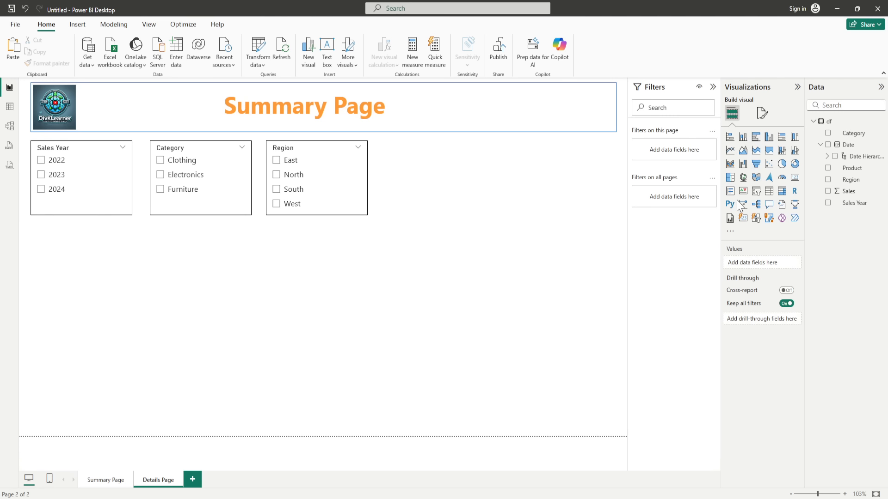
# Step: Add a table visual and stretch it across the lower page beneath the three slicers
pyautogui.click(768, 191)
pyautogui.moveTo(130, 322); pyautogui.dragTo(610, 412)
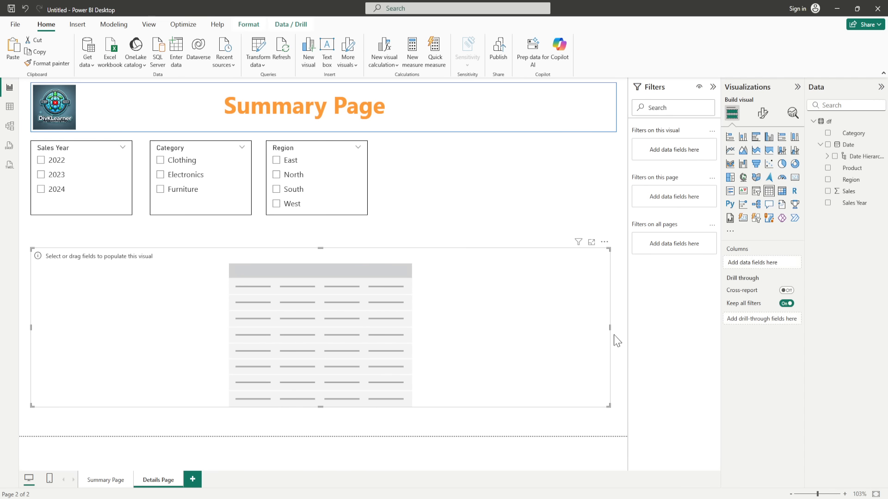
pyautogui.moveTo(616, 336); pyautogui.dragTo(616, 333)
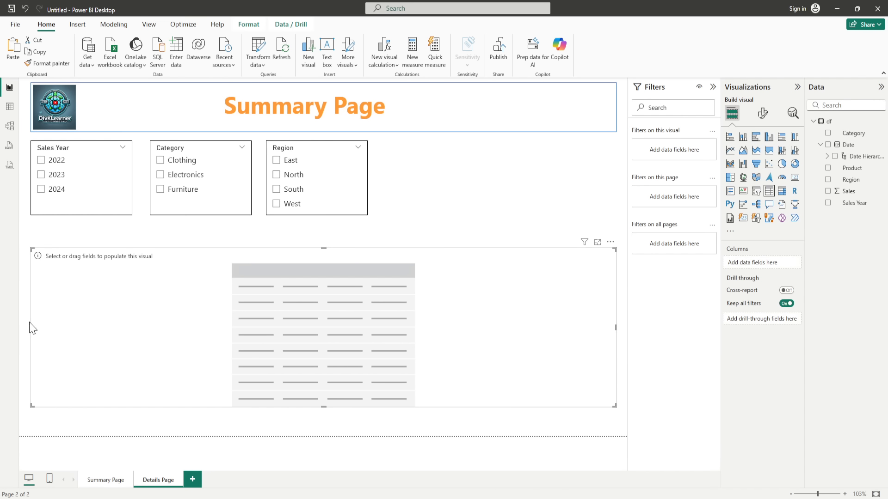
pyautogui.moveTo(30, 328)
pyautogui.mouseDown()
pyautogui.moveTo(39, 331)
pyautogui.moveTo(30, 325)
pyautogui.mouseUp()
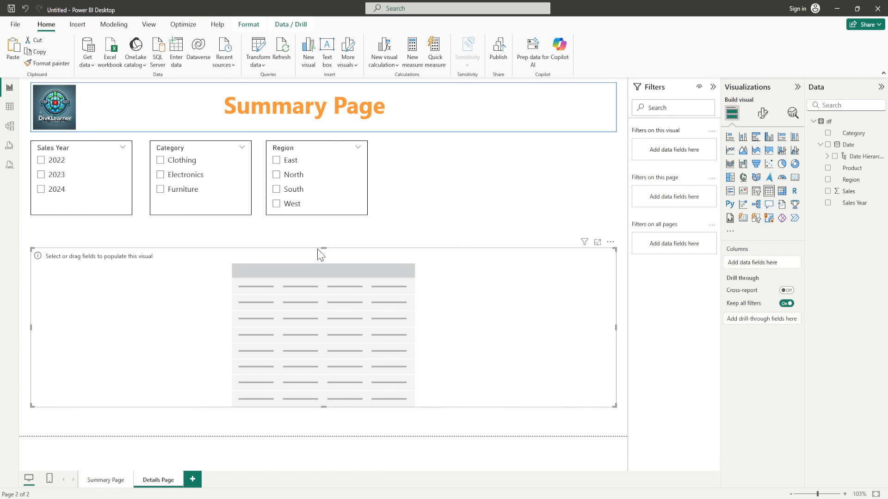
pyautogui.moveTo(323, 248); pyautogui.dragTo(323, 232)
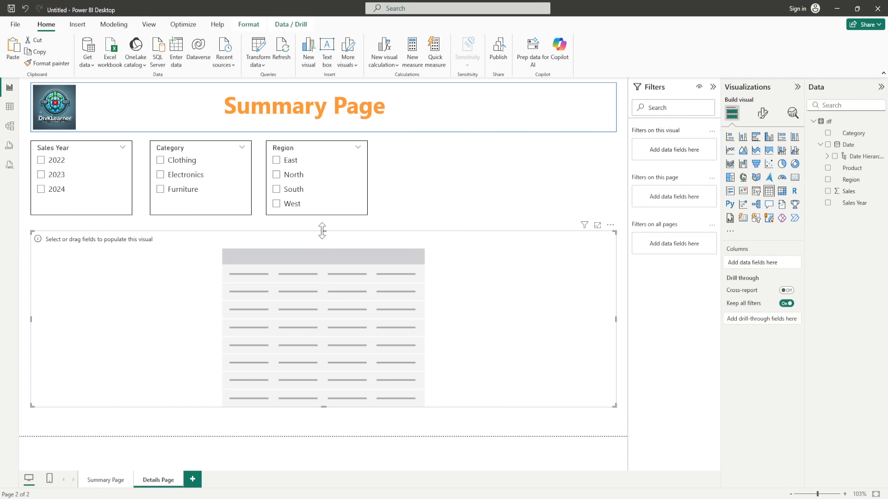
# Step: Add Date to the table as plain Date instead of Date Hierarchy
pyautogui.doubleClick(828, 146)
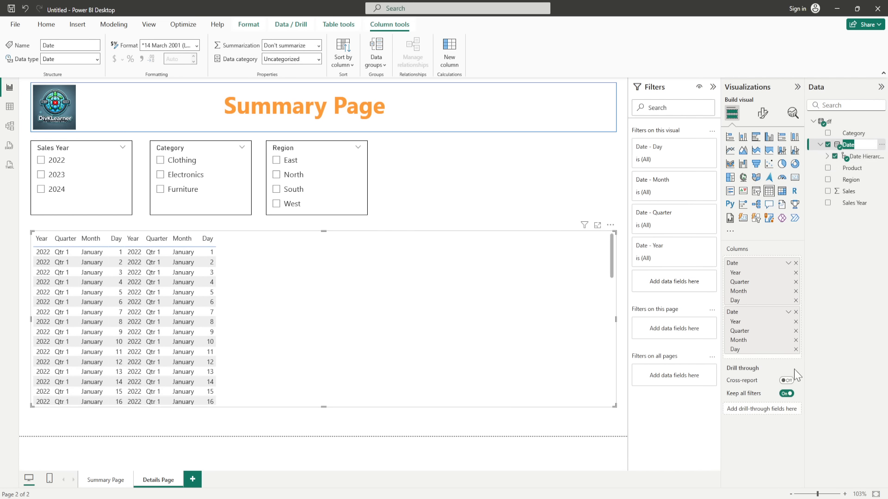
pyautogui.click(795, 312)
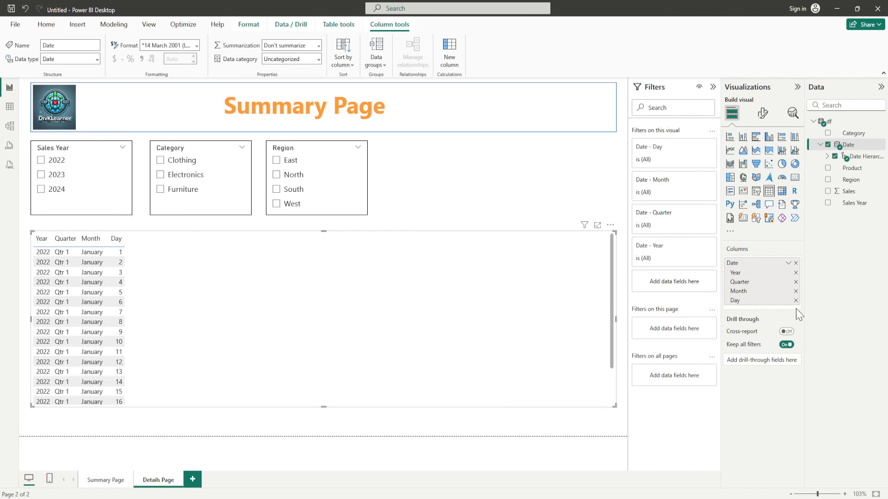
pyautogui.click(788, 263)
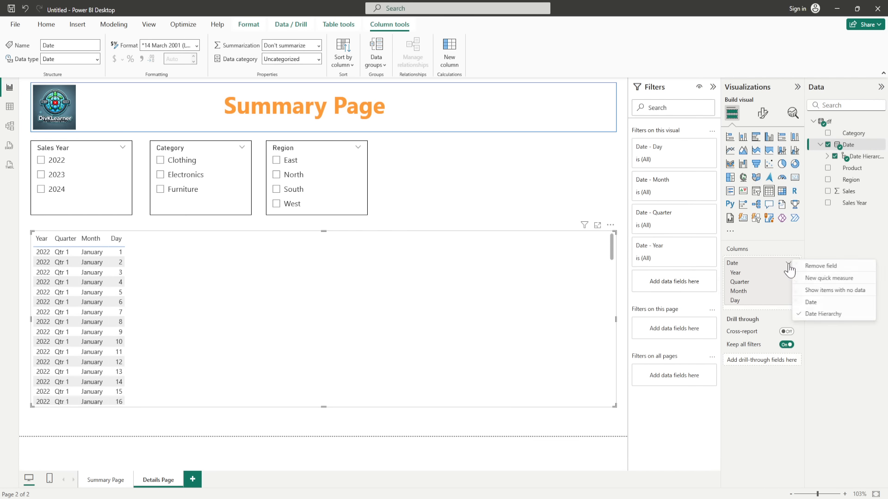
pyautogui.click(810, 303)
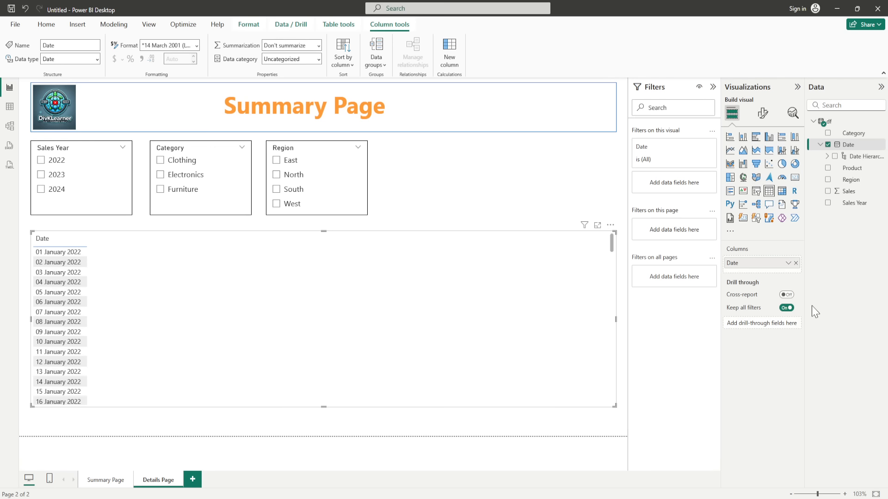
# Step: Add Product, Category, Sum of Sales and Region columns, moving Region right after Date
pyautogui.click(828, 168)
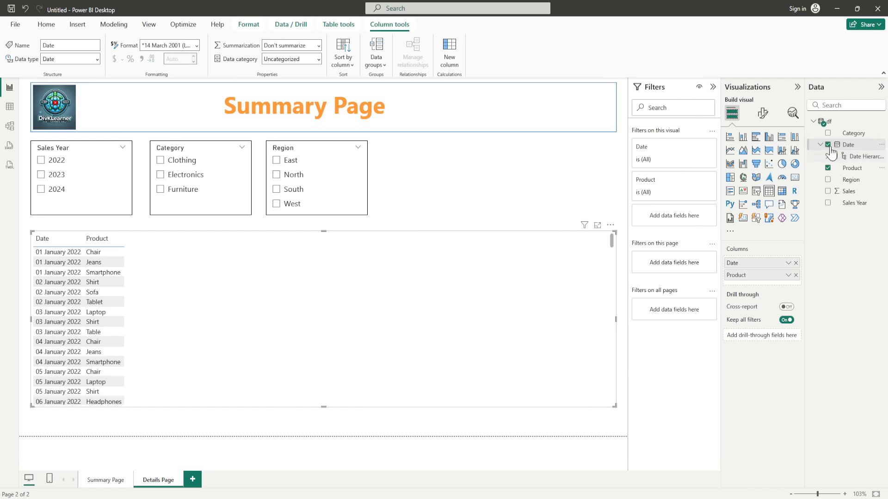
pyautogui.click(828, 133)
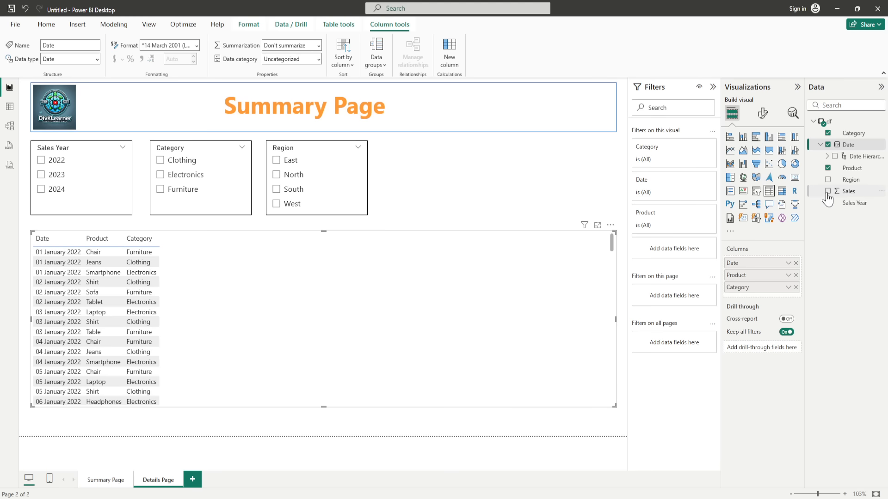
pyautogui.click(828, 191)
pyautogui.click(828, 179)
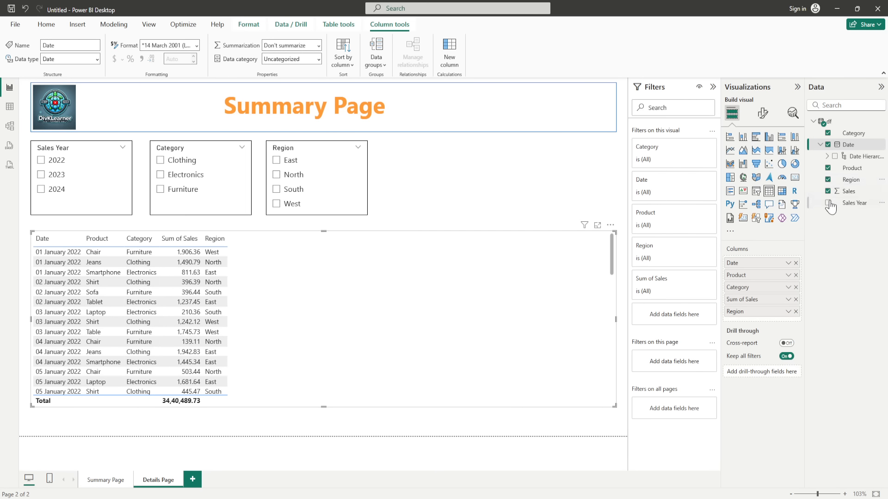
pyautogui.moveTo(765, 311); pyautogui.dragTo(758, 287)
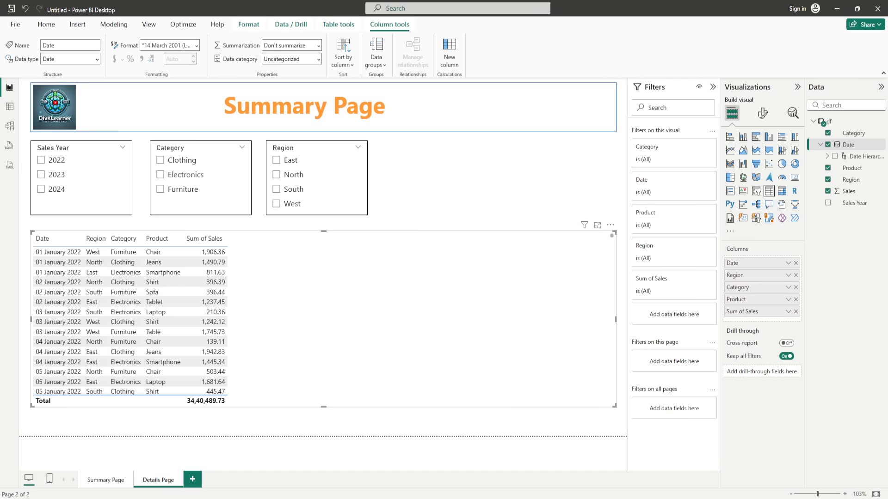
pyautogui.click(111, 486)
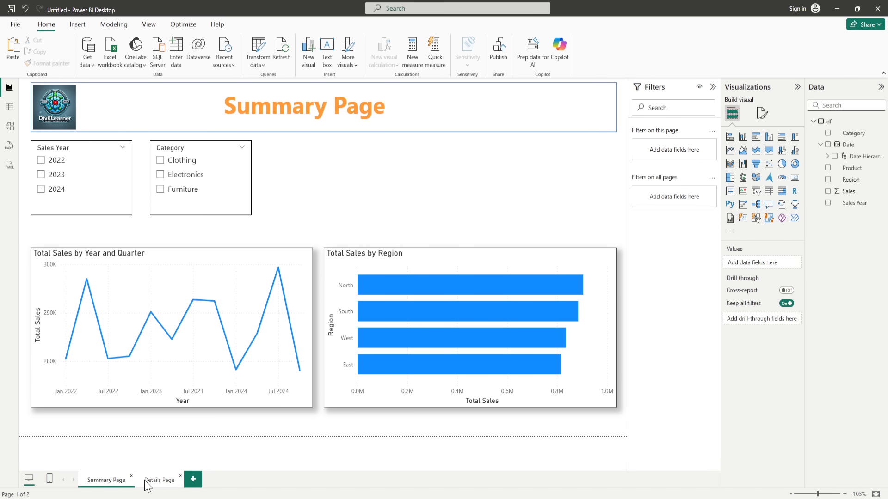
# Step: Change the Details Page title text from 'Summary Page' to 'Details Page'
pyautogui.click(158, 484)
pyautogui.click(327, 110)
pyautogui.moveTo(328, 110); pyautogui.dragTo(228, 110)
pyautogui.write('Detail')
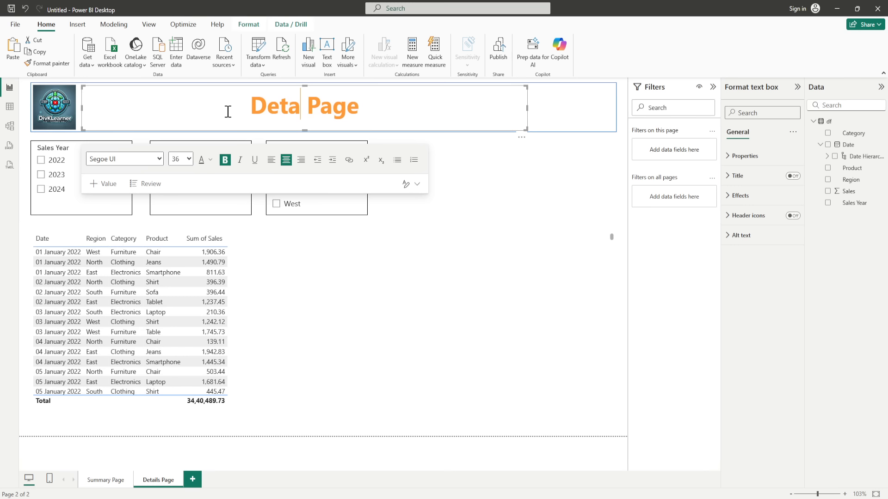
pyautogui.write('s')
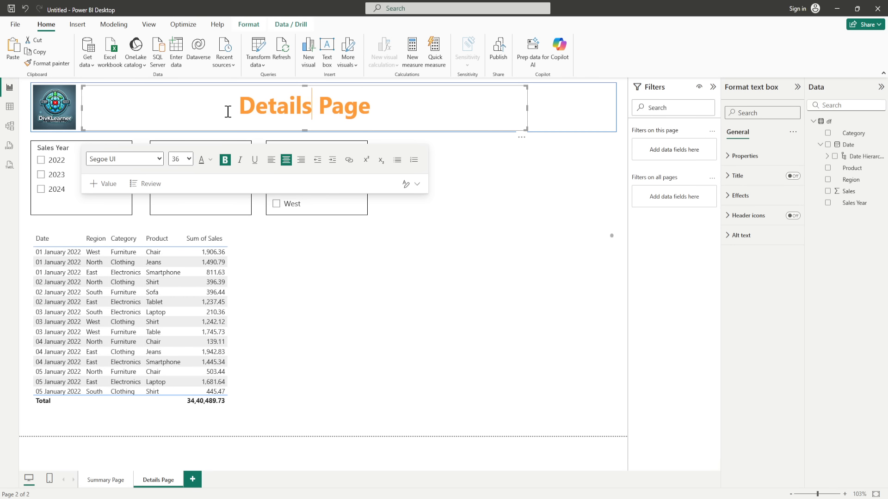
pyautogui.click(288, 283)
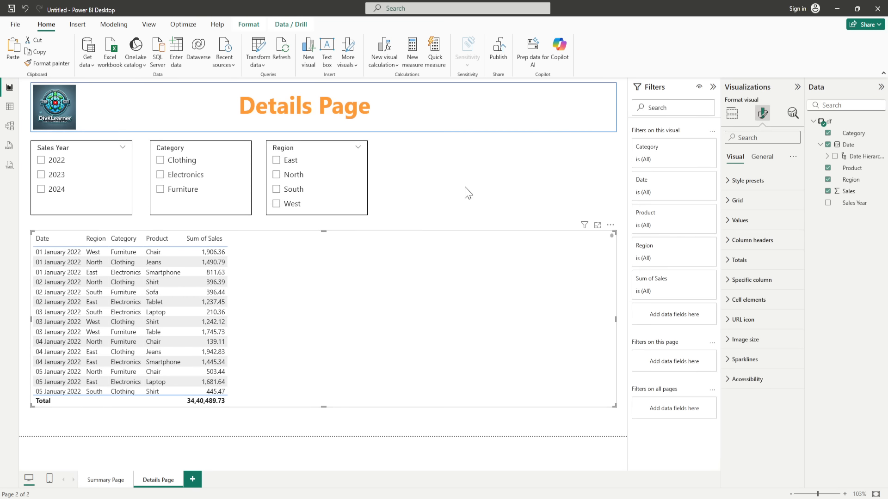
pyautogui.click(96, 480)
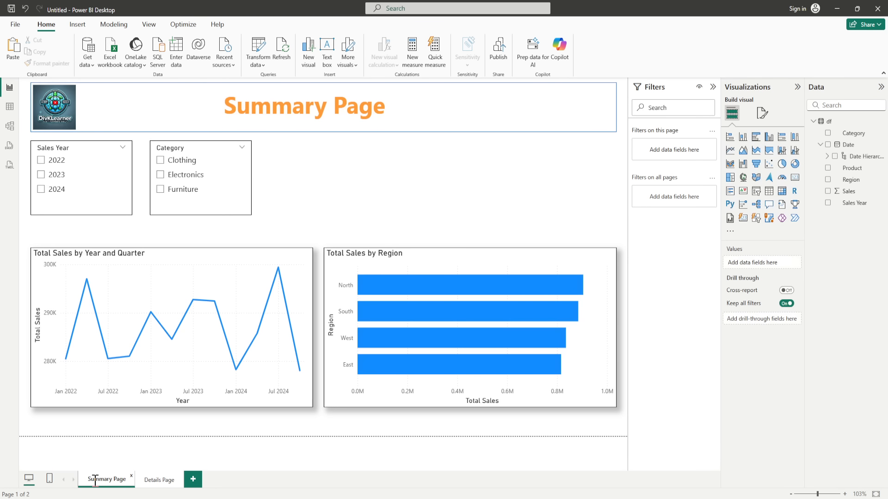
pyautogui.click(78, 26)
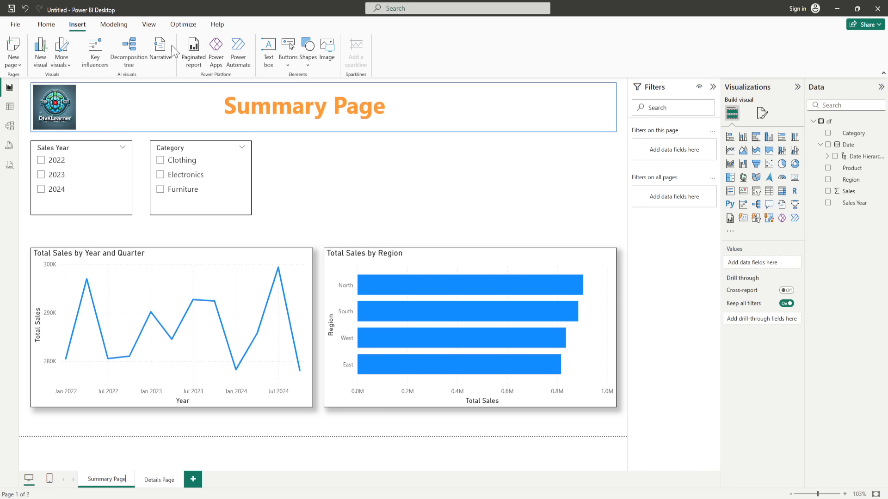
# Step: Open the Bookmarks pane from View and select the Details Page table
pyautogui.click(149, 25)
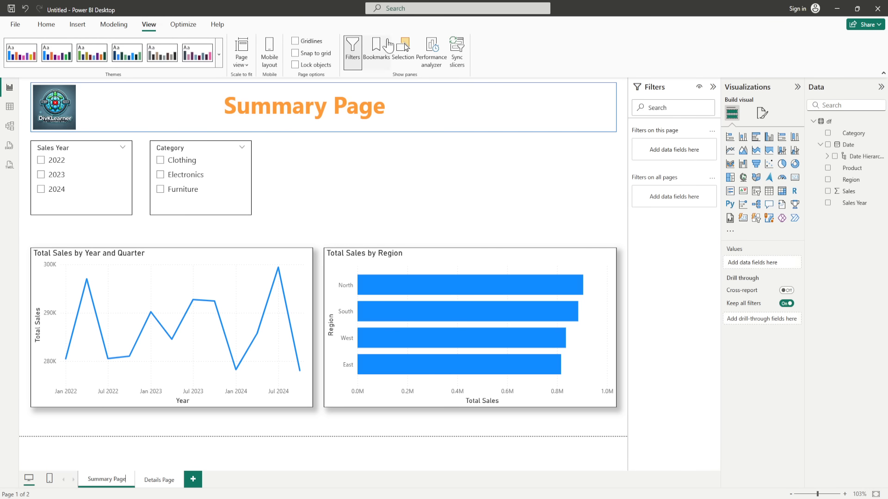
pyautogui.click(377, 51)
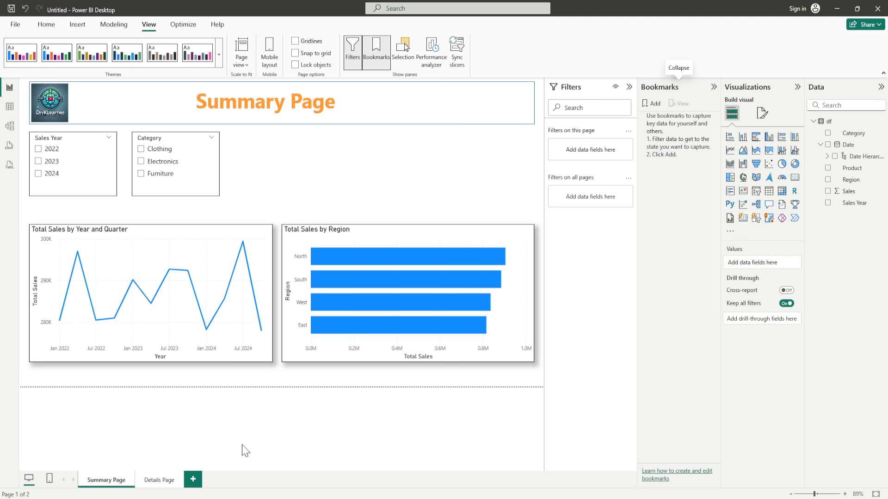
pyautogui.click(165, 480)
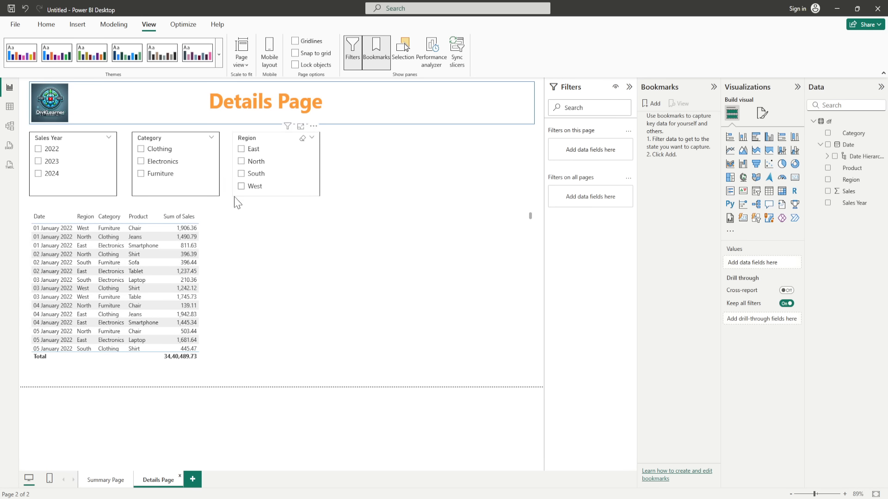
pyautogui.click(324, 307)
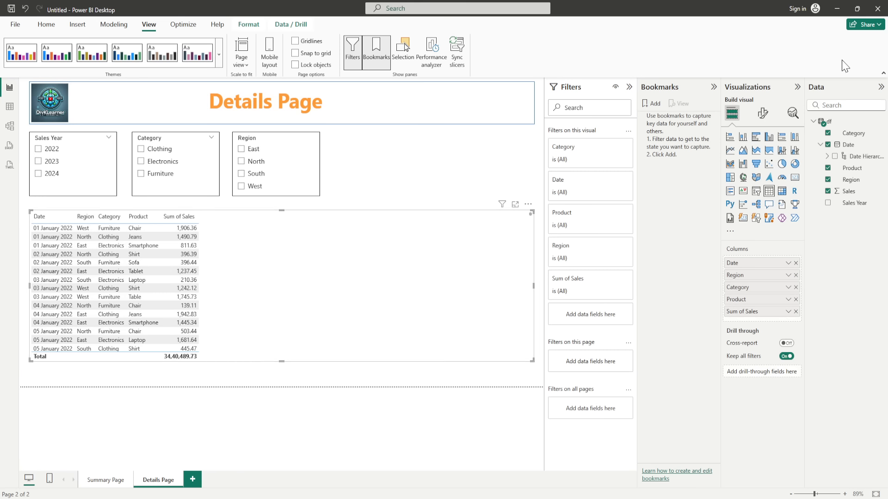
# Step: Switch on Shadow under the table's General > Effects formatting, then deselect it
pyautogui.click(763, 116)
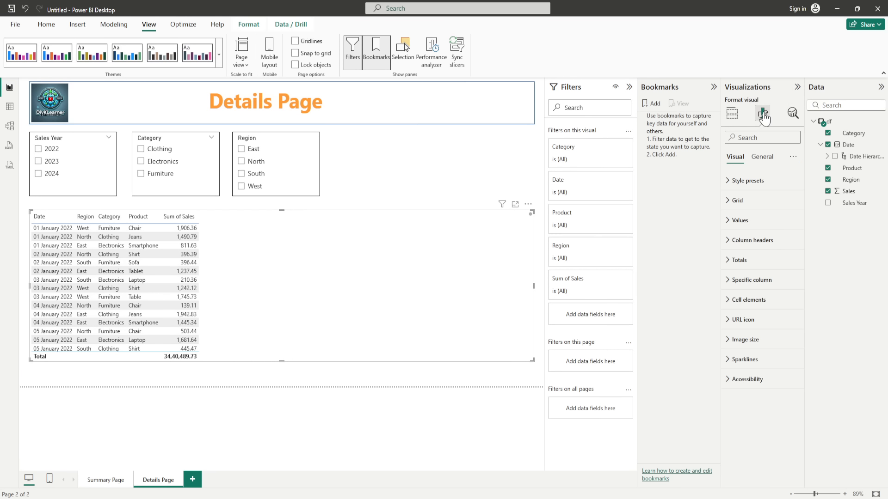
pyautogui.click(760, 158)
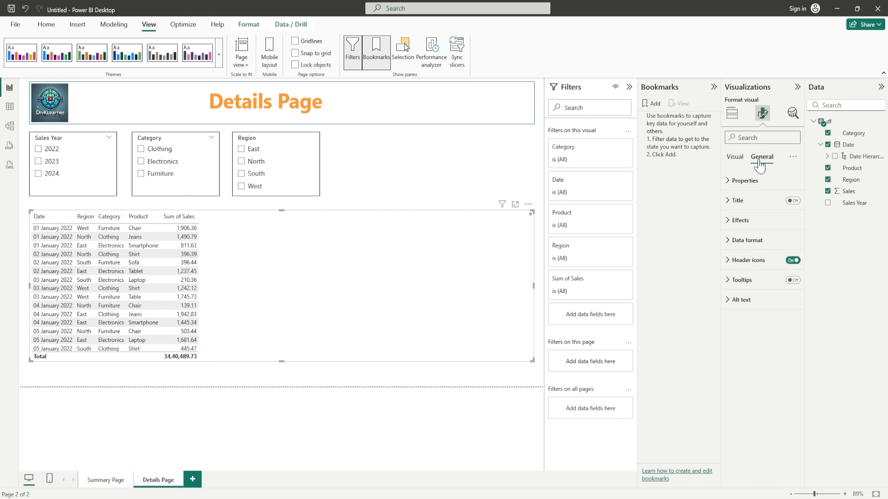
pyautogui.click(730, 222)
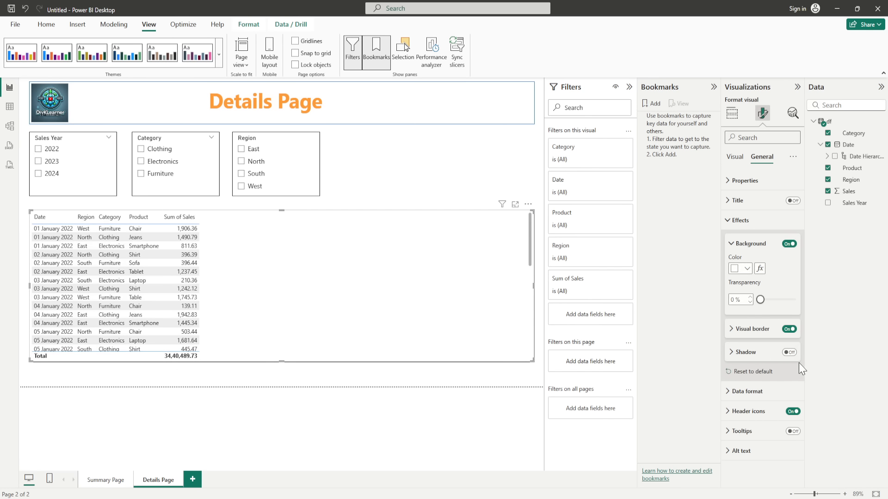
pyautogui.click(789, 353)
pyautogui.click(733, 222)
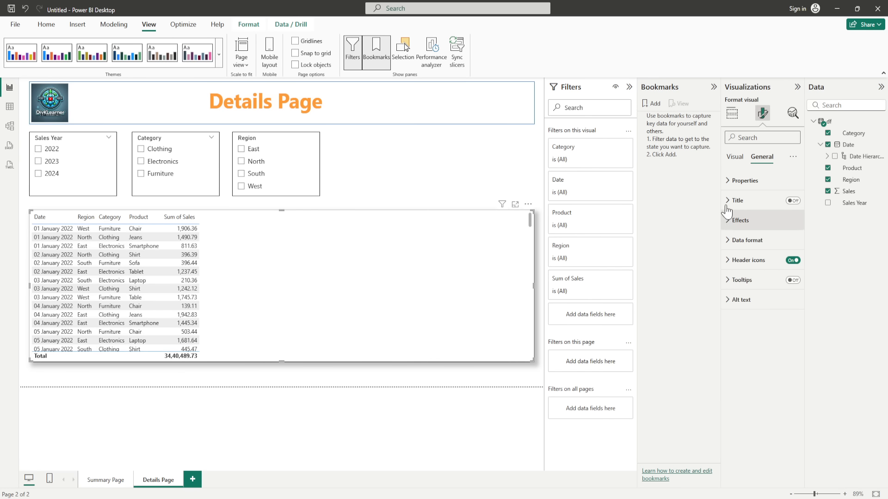
pyautogui.click(734, 158)
pyautogui.click(439, 380)
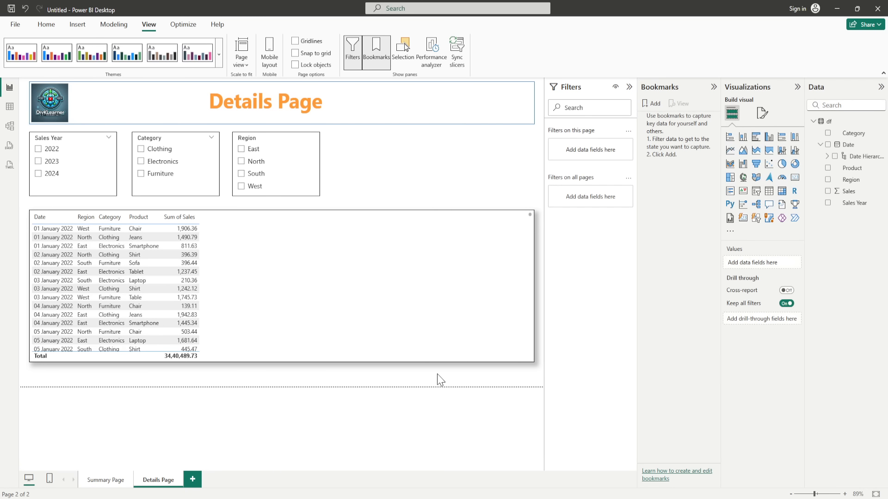
# Step: Filter the Region slicer to East and save it as the 'East Details' bookmark, deleting extras
pyautogui.click(242, 150)
pyautogui.click(242, 149)
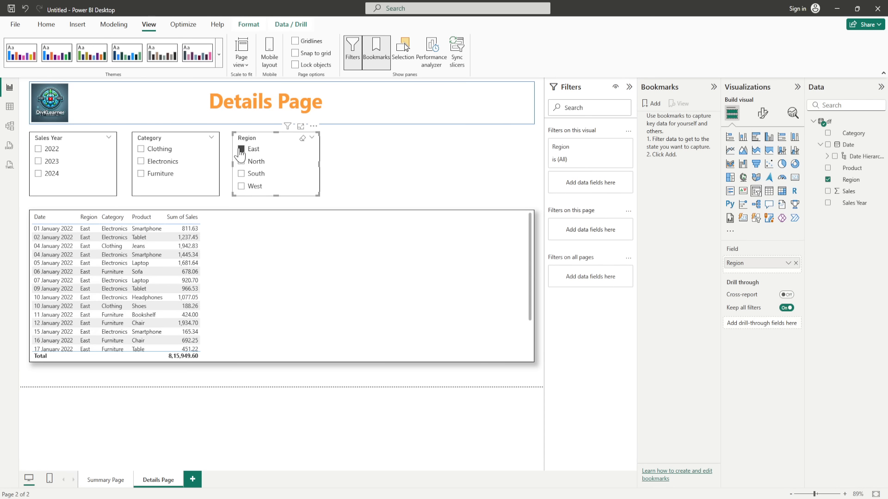
pyautogui.click(650, 103)
pyautogui.click(651, 104)
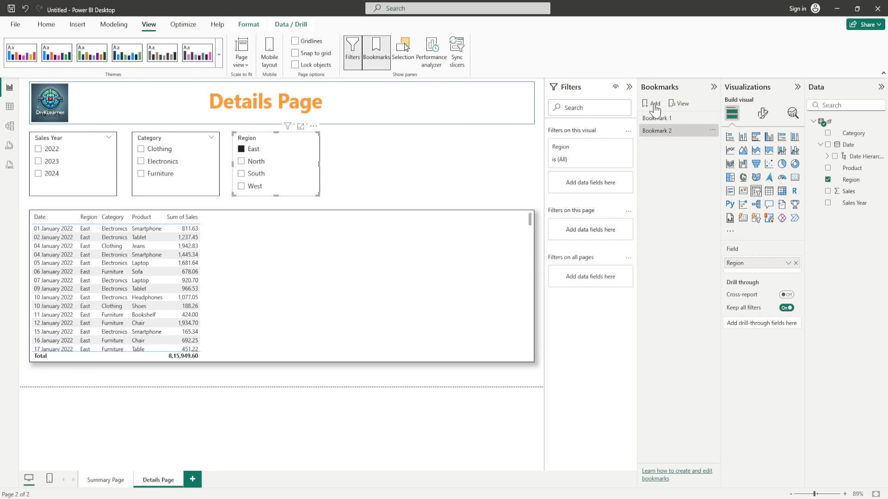
pyautogui.click(712, 130)
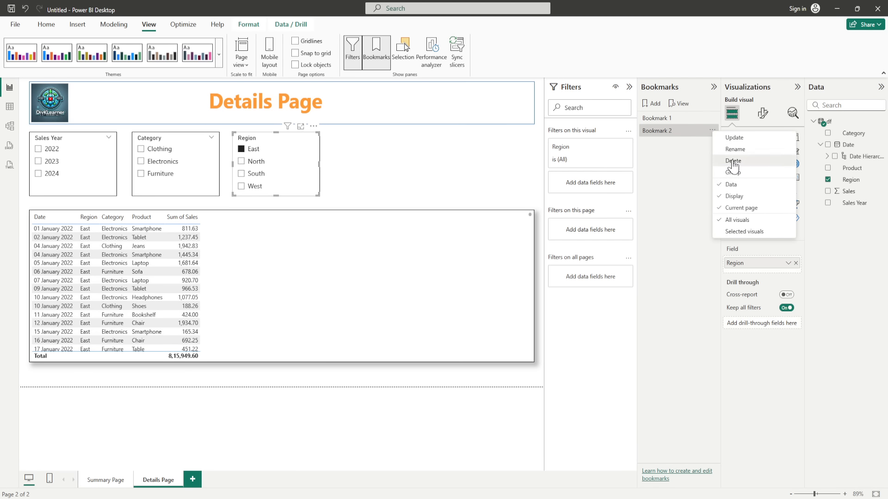
pyautogui.click(733, 160)
pyautogui.click(712, 118)
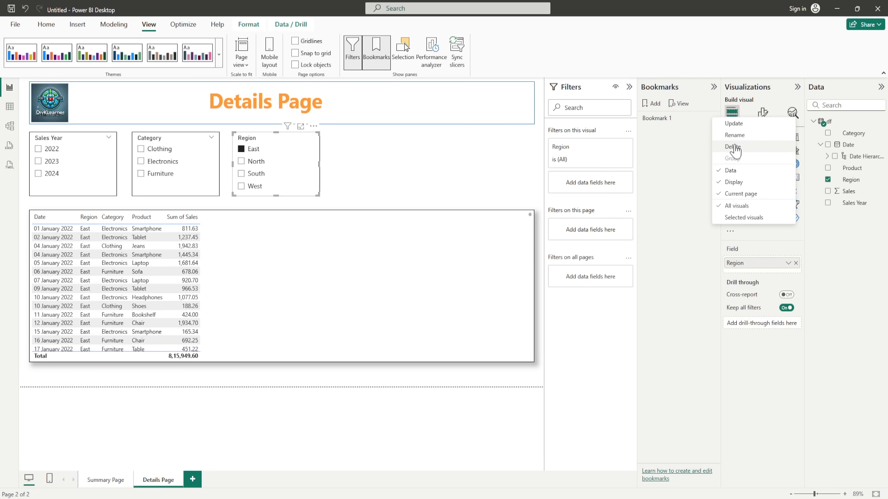
pyautogui.click(732, 149)
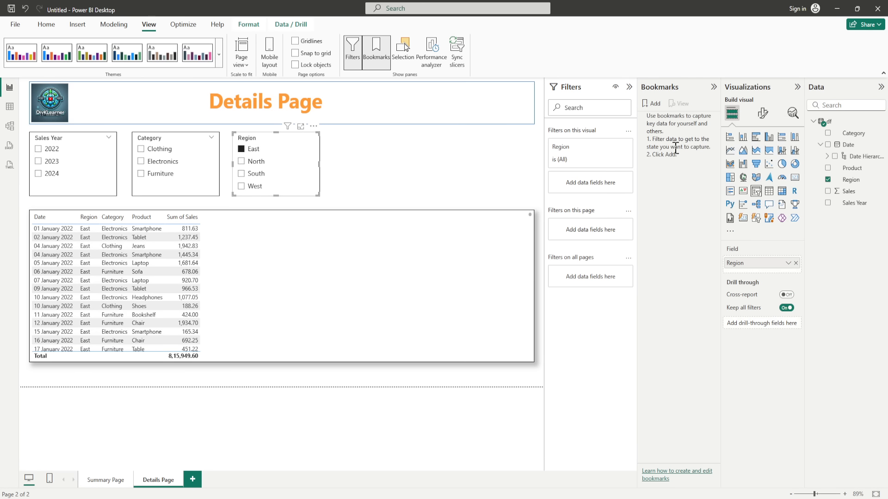
pyautogui.click(654, 106)
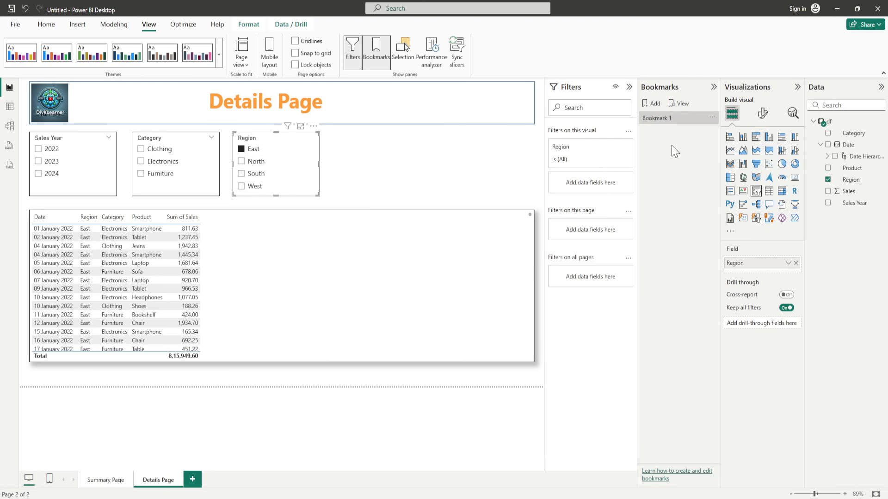
pyautogui.doubleClick(670, 118)
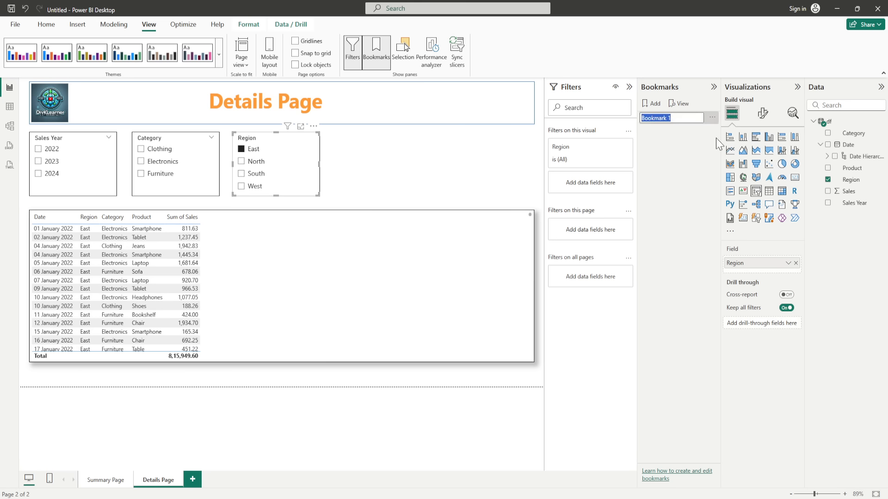
pyautogui.write('East Details')
pyautogui.press('Return')
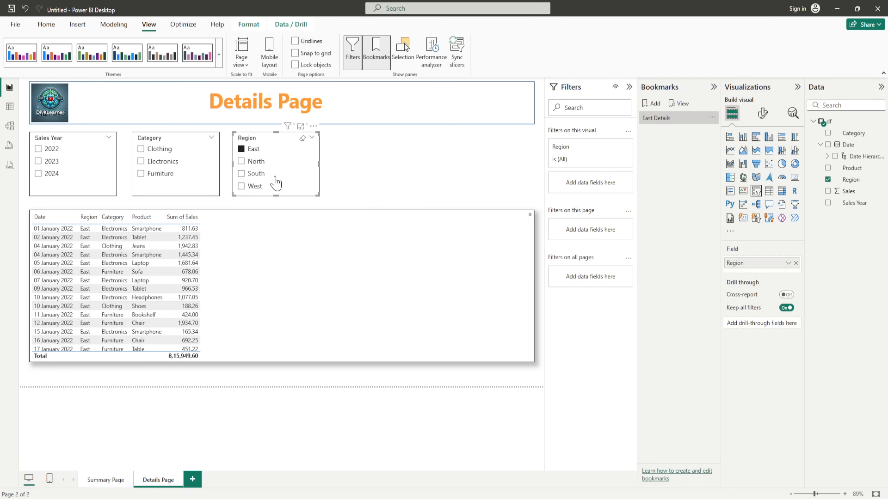
# Step: Filter to North and save it as the 'North Details' bookmark
pyautogui.click(247, 163)
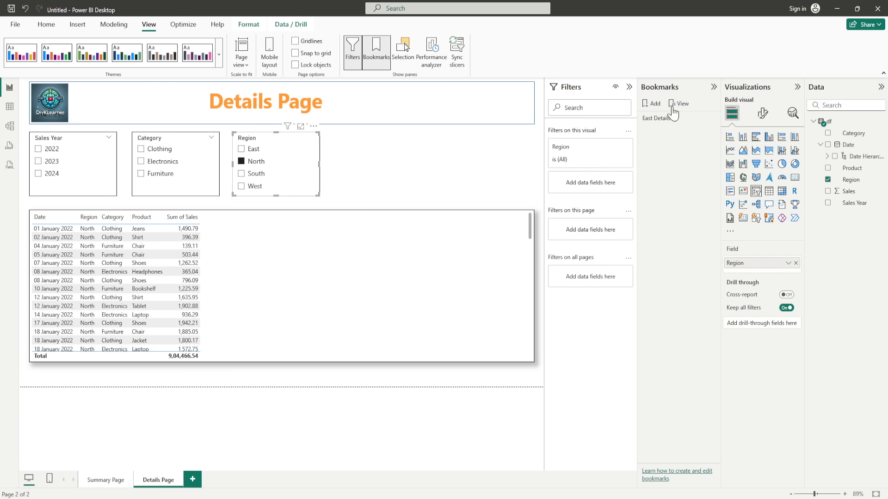
pyautogui.click(655, 104)
pyautogui.doubleClick(669, 131)
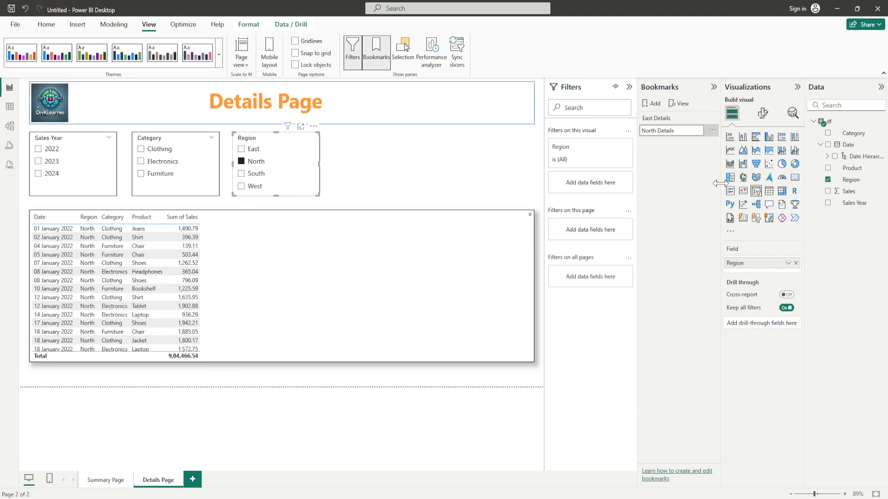
pyautogui.press('Return')
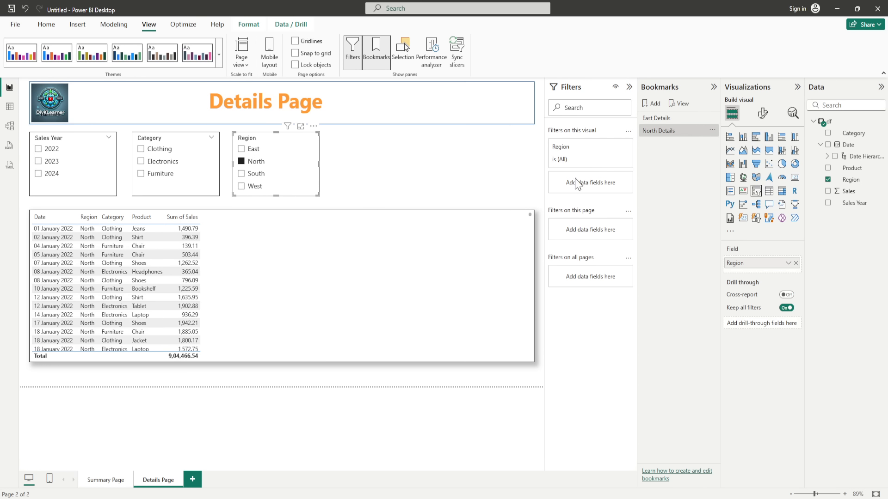
# Step: Filter to South and save it as the 'South Details' bookmark
pyautogui.click(240, 175)
pyautogui.click(657, 111)
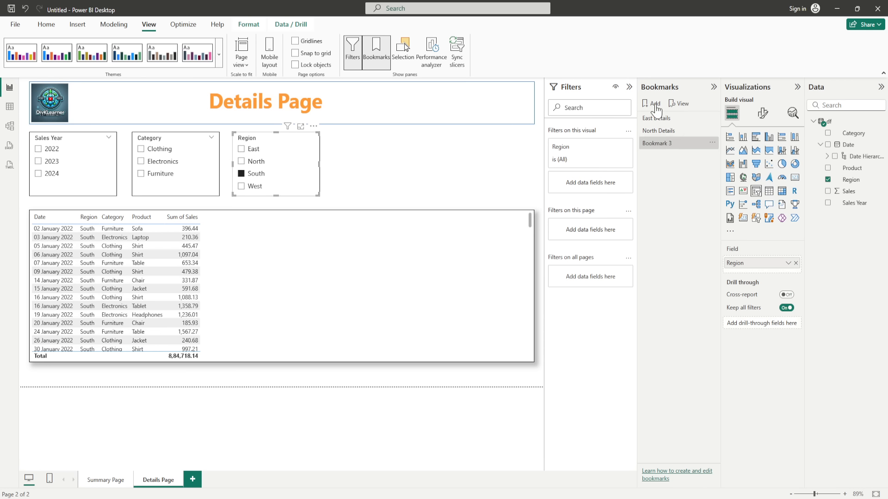
pyautogui.doubleClick(656, 143)
pyautogui.press('BackSpace')
pyautogui.press('BackSpace')
pyautogui.press('BackSpace')
pyautogui.press('BackSpace')
pyautogui.press('BackSpace')
pyautogui.press('BackSpace')
pyautogui.press('BackSpace')
pyautogui.press('BackSpace')
pyautogui.press('BackSpace')
pyautogui.press('BackSpace')
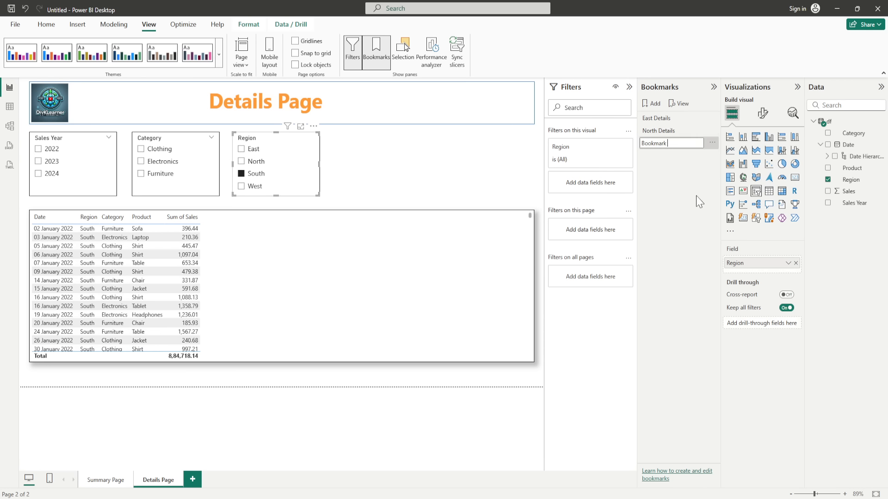
pyautogui.write('south')
pyautogui.press('BackSpace')
pyautogui.press('BackSpace')
pyautogui.press('BackSpace')
pyautogui.press('BackSpace')
pyautogui.press('BackSpace')
pyautogui.write('South Details')
pyautogui.press('Return')
# Step: Filter to West, delete duplicate Bookmark 5, and rename Bookmark 4 to 'West Details'
pyautogui.click(246, 187)
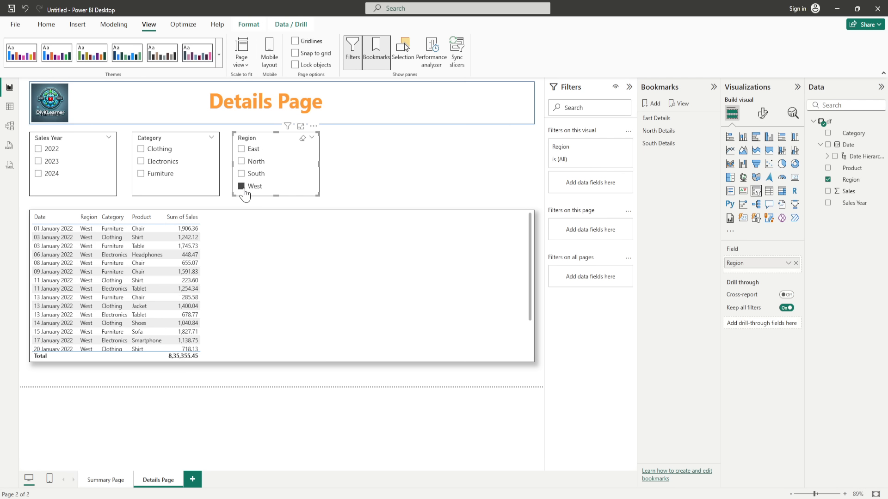
pyautogui.doubleClick(657, 105)
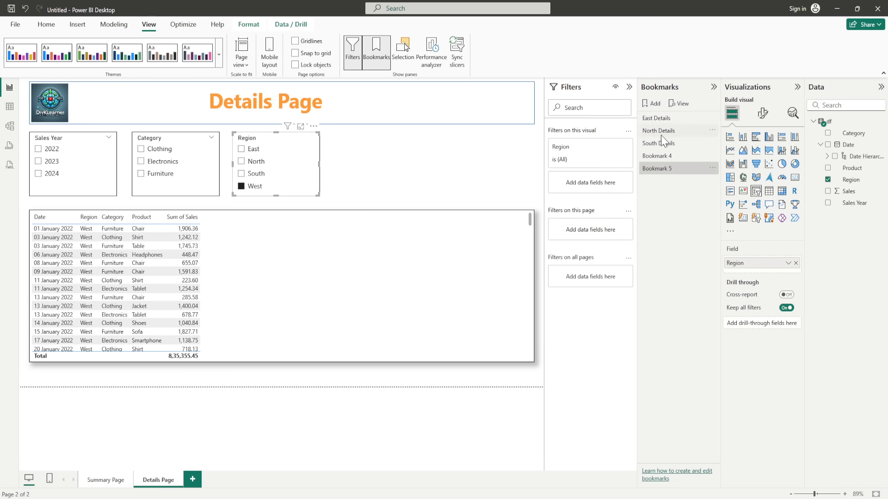
pyautogui.doubleClick(666, 169)
pyautogui.click(670, 155)
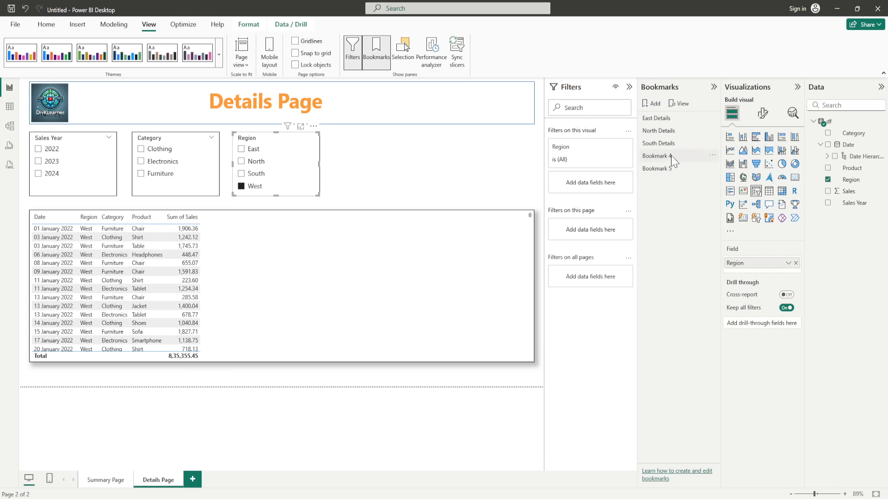
pyautogui.click(712, 155)
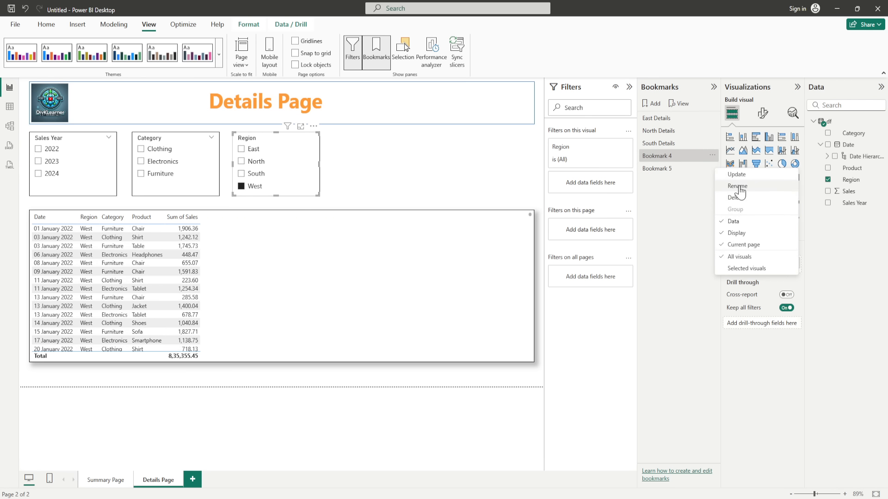
pyautogui.click(736, 198)
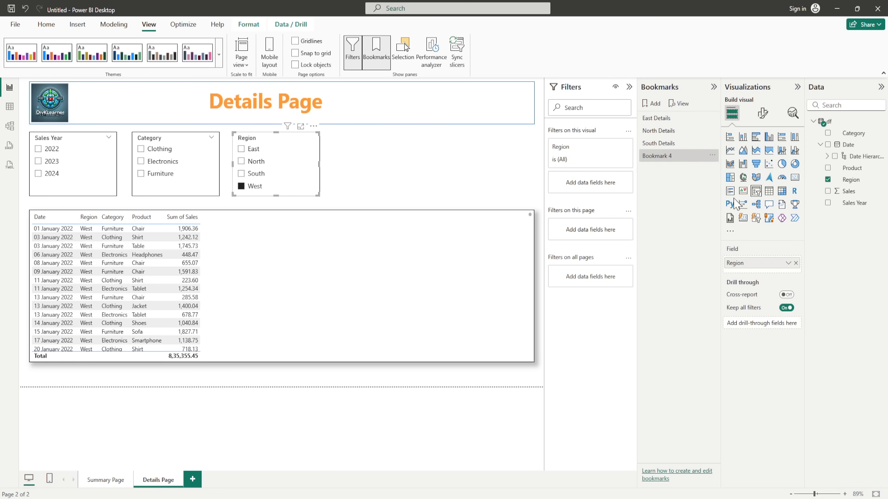
pyautogui.doubleClick(664, 157)
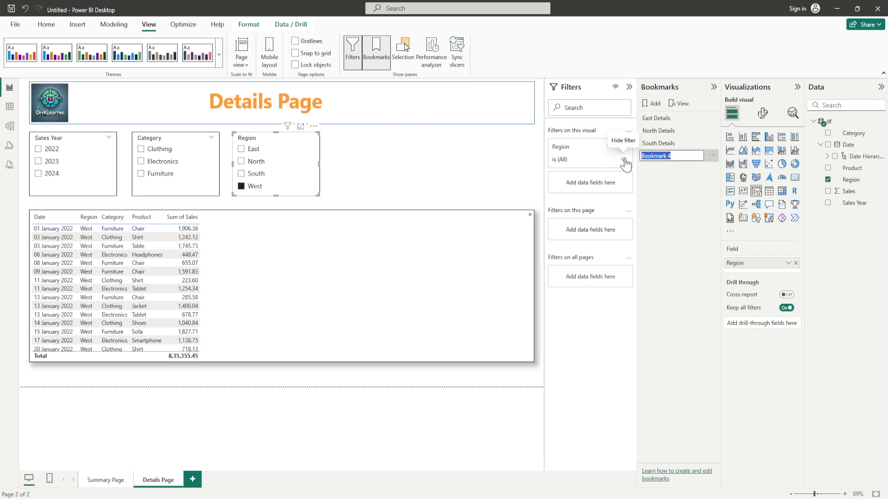
pyautogui.write('etails')
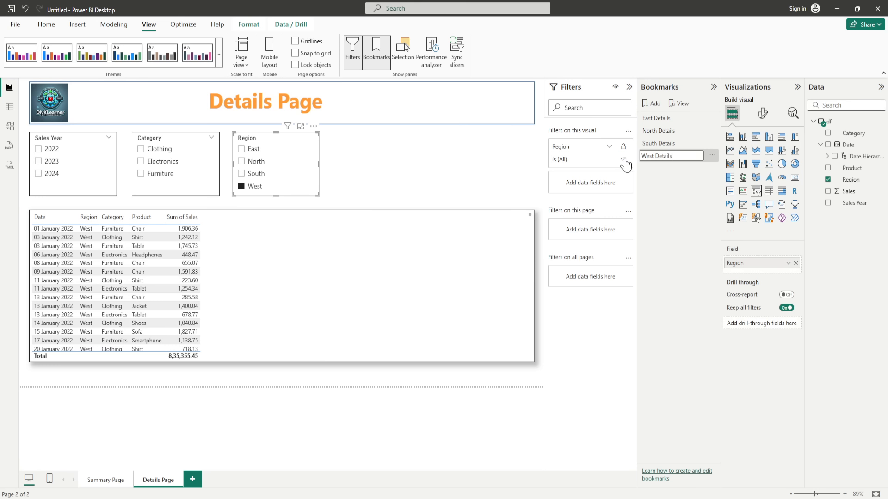
pyautogui.click(698, 255)
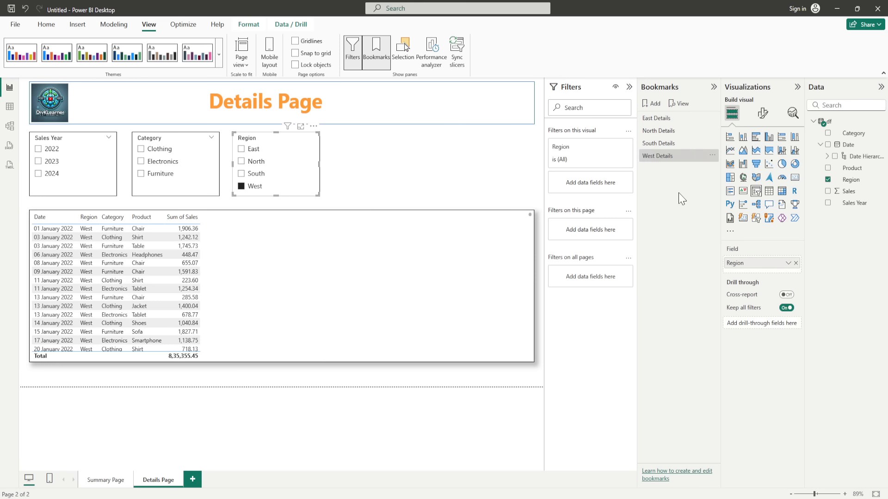
pyautogui.click(679, 103)
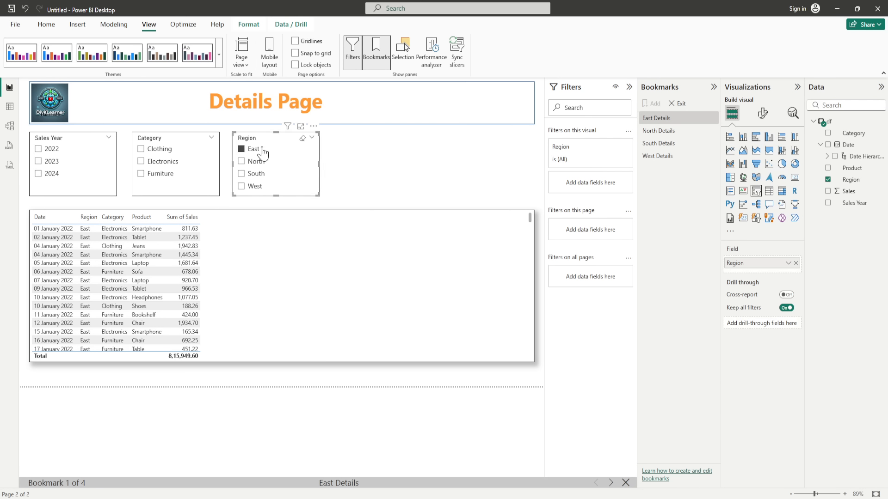
pyautogui.click(610, 483)
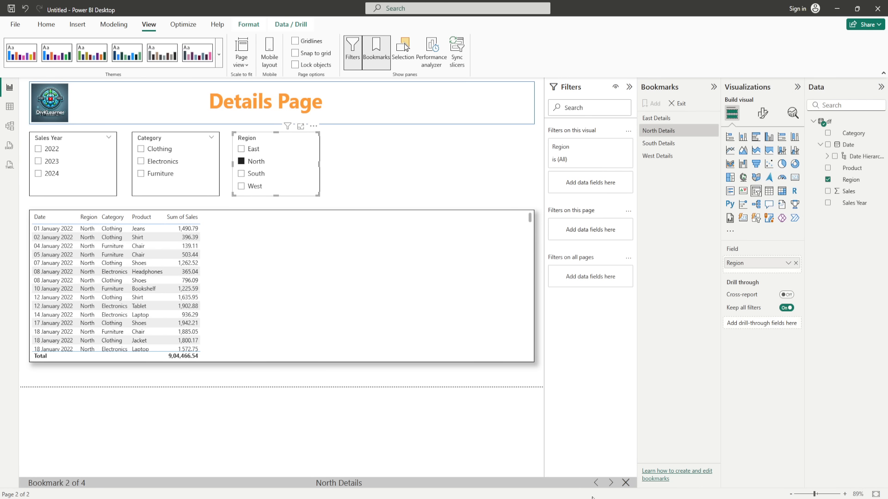
pyautogui.click(611, 482)
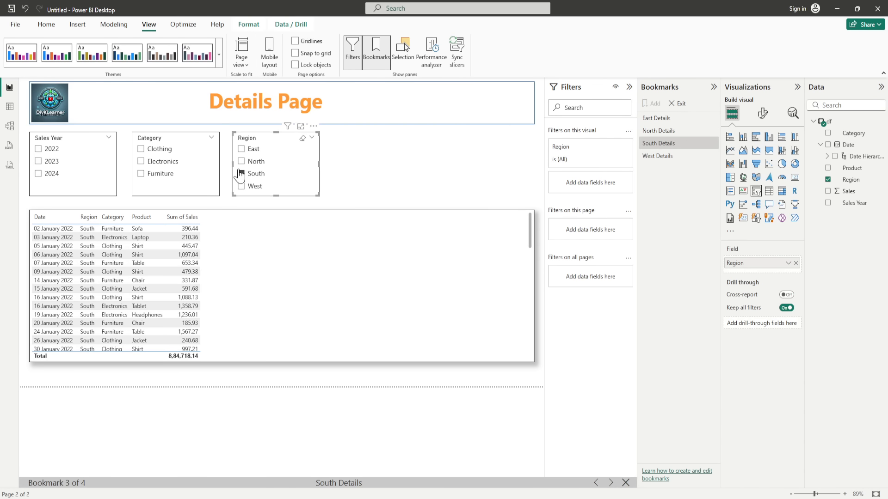
pyautogui.click(611, 482)
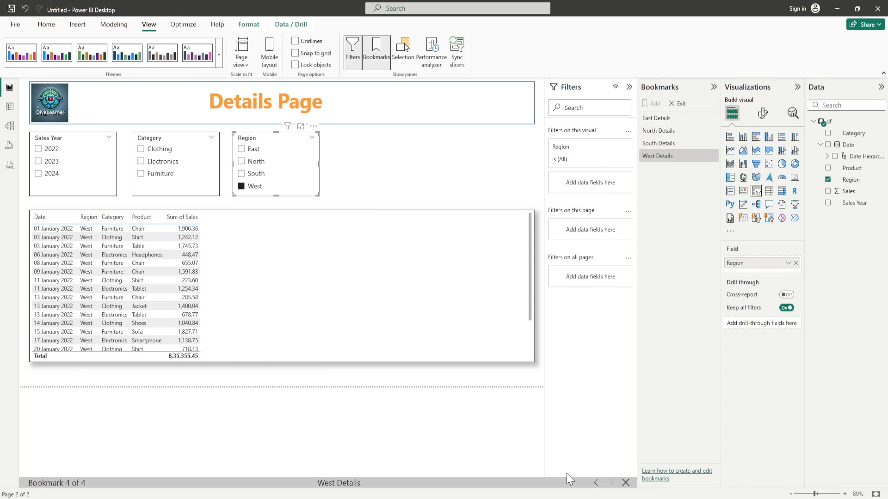
pyautogui.click(625, 483)
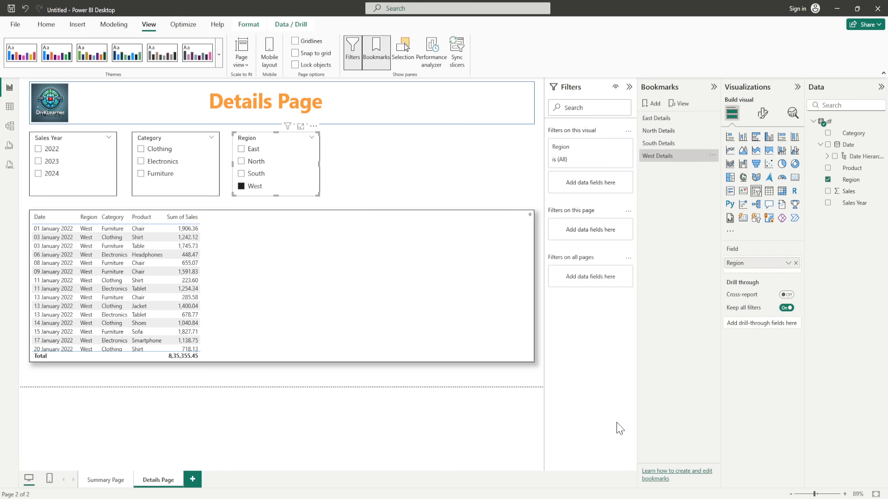
pyautogui.click(382, 178)
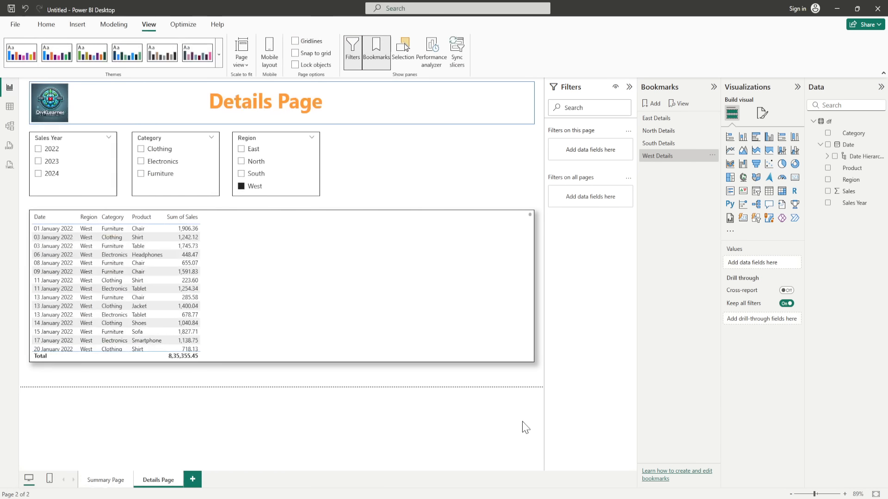
# Step: Remove the accidentally added Q&A visual and insert a Blank button on the Summary Page
pyautogui.click(106, 480)
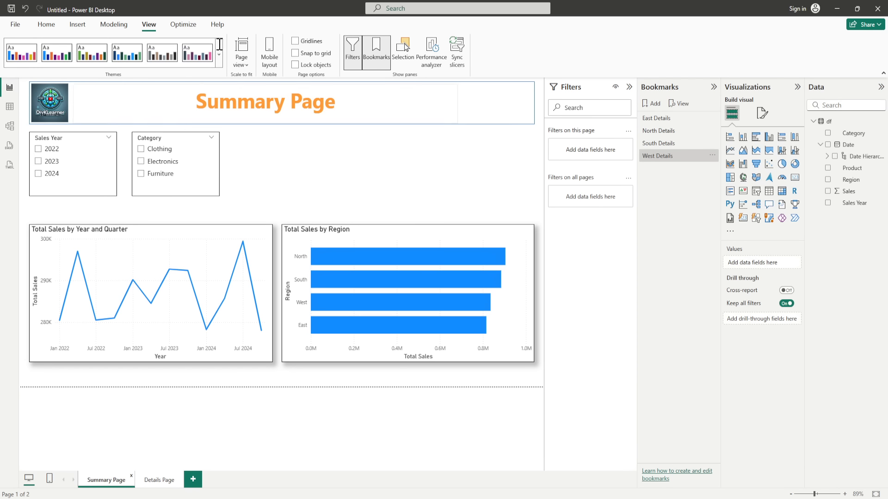
pyautogui.click(68, 29)
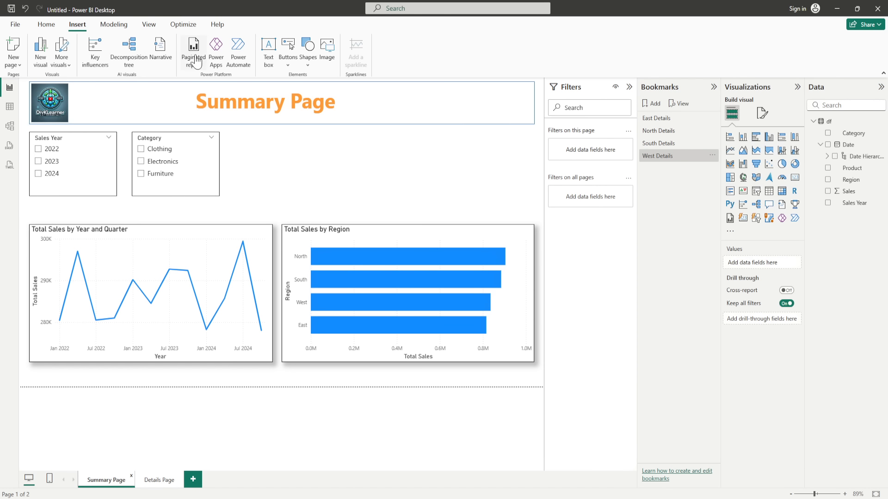
pyautogui.click(287, 70)
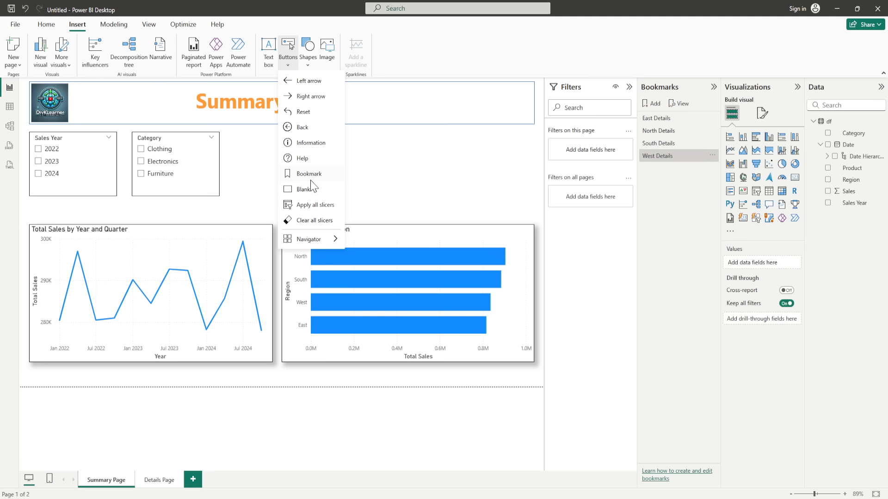
pyautogui.click(303, 190)
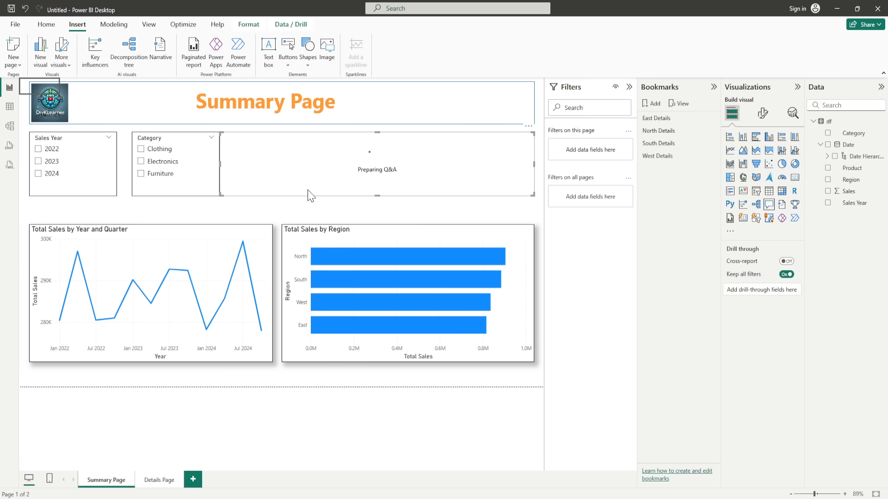
pyautogui.click(528, 126)
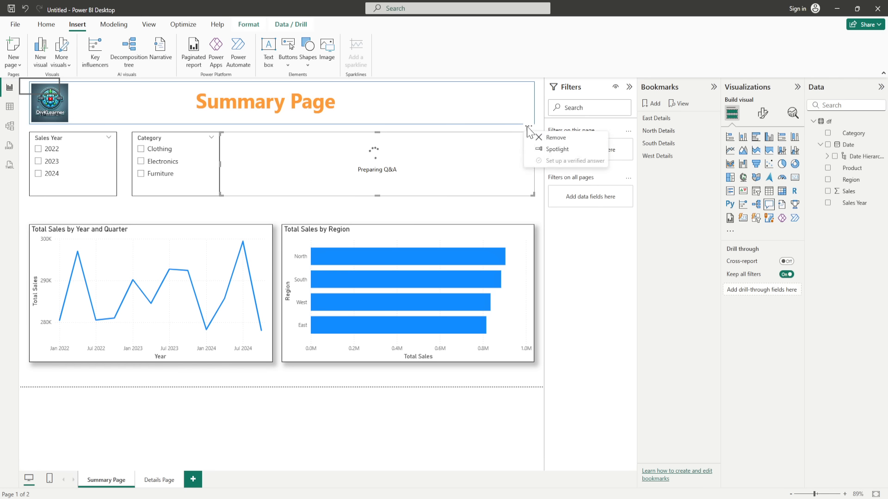
pyautogui.click(550, 137)
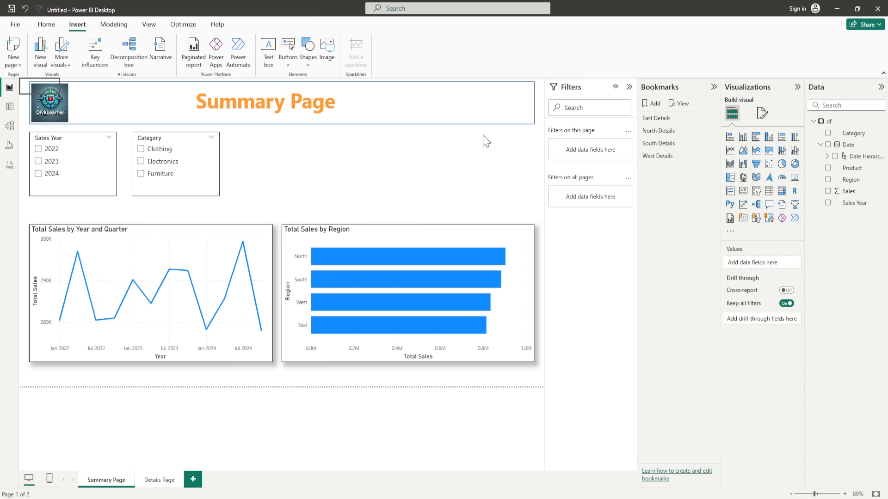
pyautogui.click(289, 60)
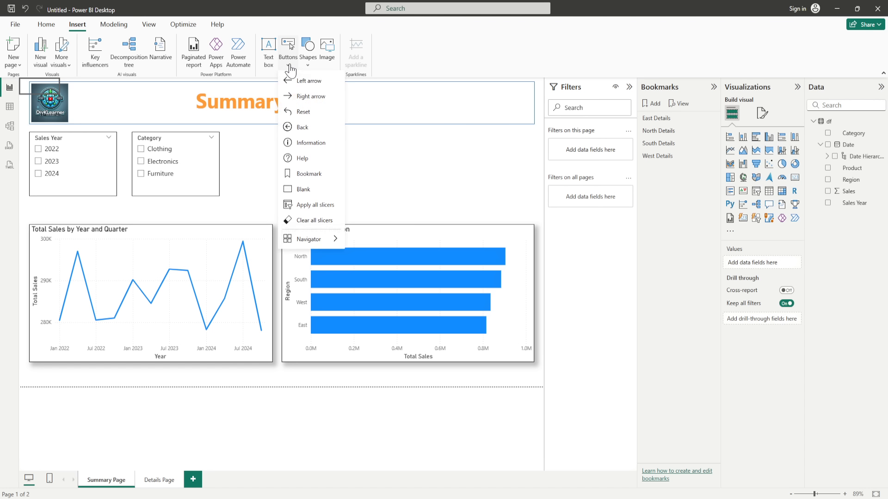
pyautogui.click(307, 191)
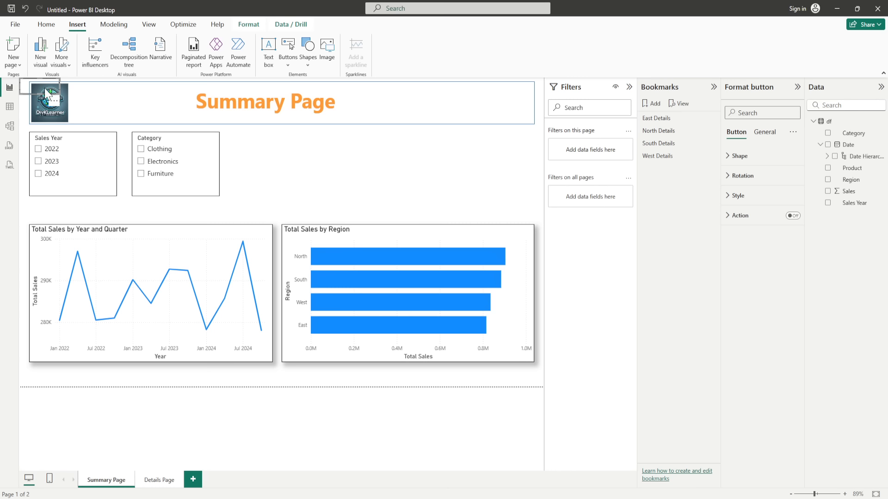
# Step: Position the blank button beside the Category slicer
pyautogui.moveTo(37, 82); pyautogui.dragTo(253, 144)
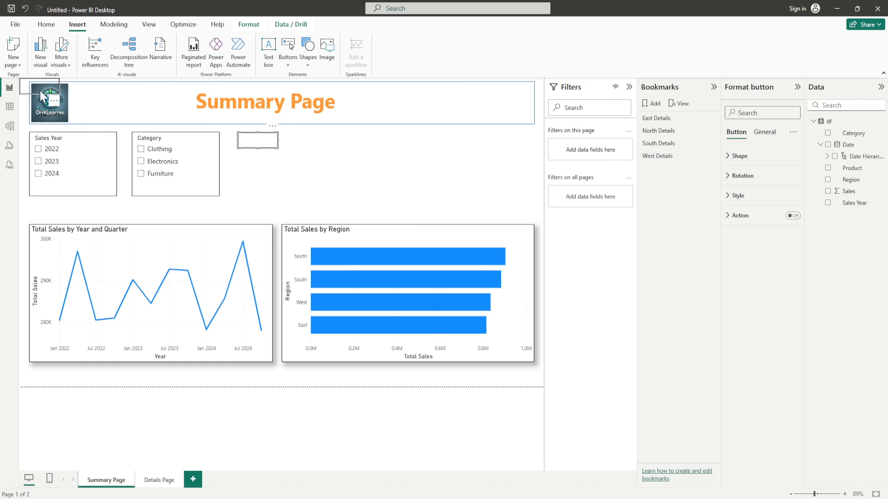
pyautogui.moveTo(37, 84); pyautogui.dragTo(254, 159)
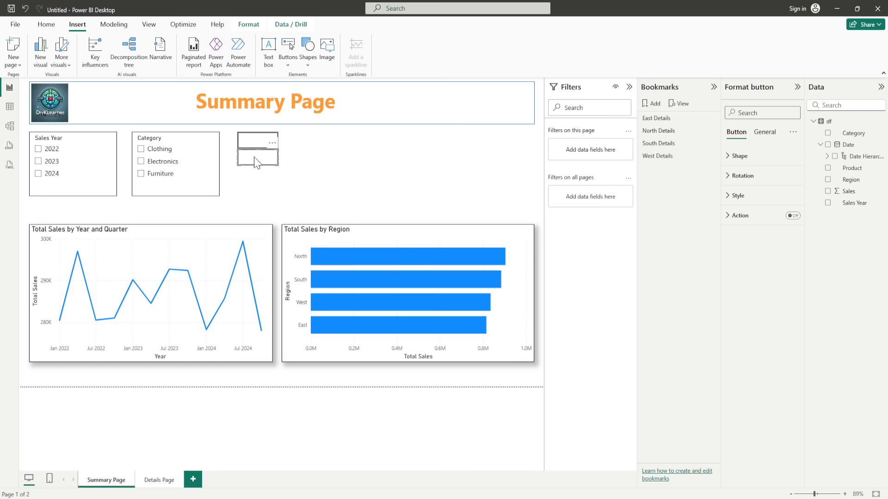
pyautogui.moveTo(257, 162); pyautogui.dragTo(309, 150)
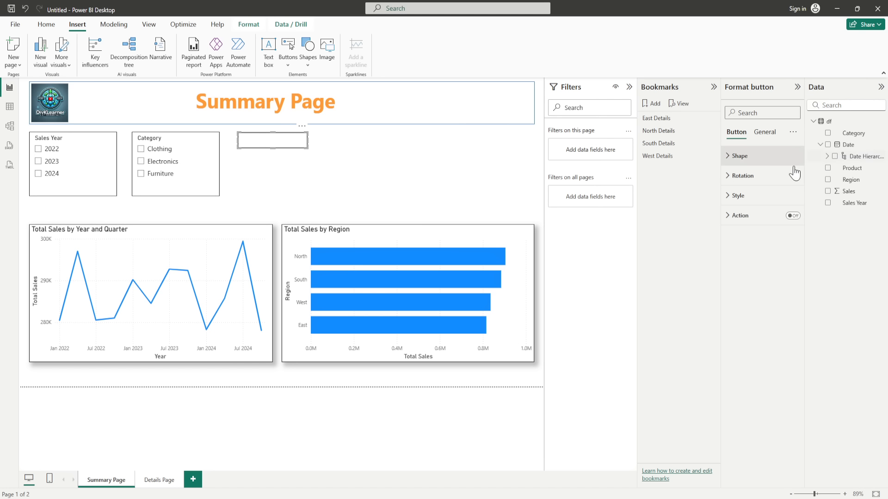
# Step: Set the button's Shape to Pentagon arrow for the default state
pyautogui.click(738, 156)
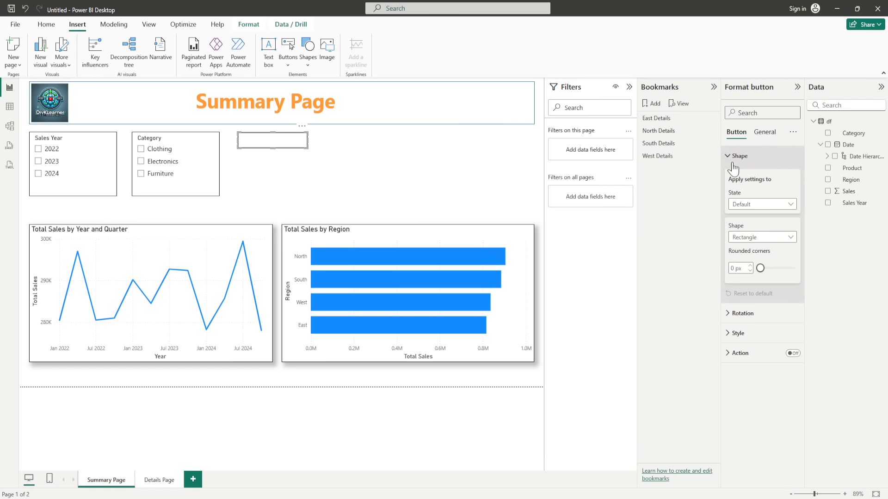
pyautogui.click(781, 205)
pyautogui.click(780, 210)
pyautogui.click(756, 238)
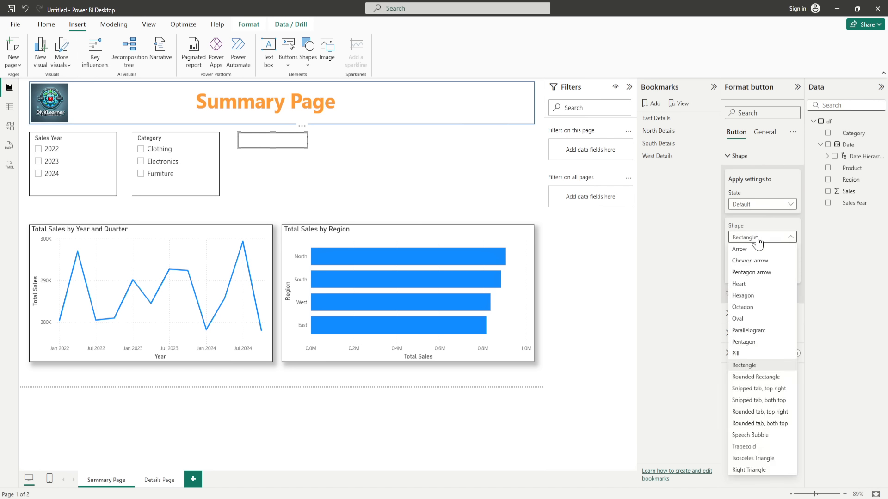
pyautogui.click(761, 262)
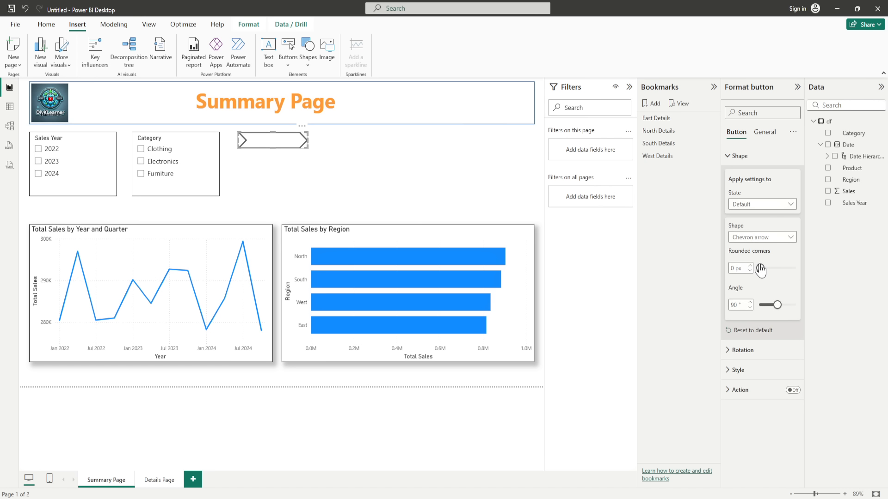
pyautogui.click(761, 238)
pyautogui.click(746, 277)
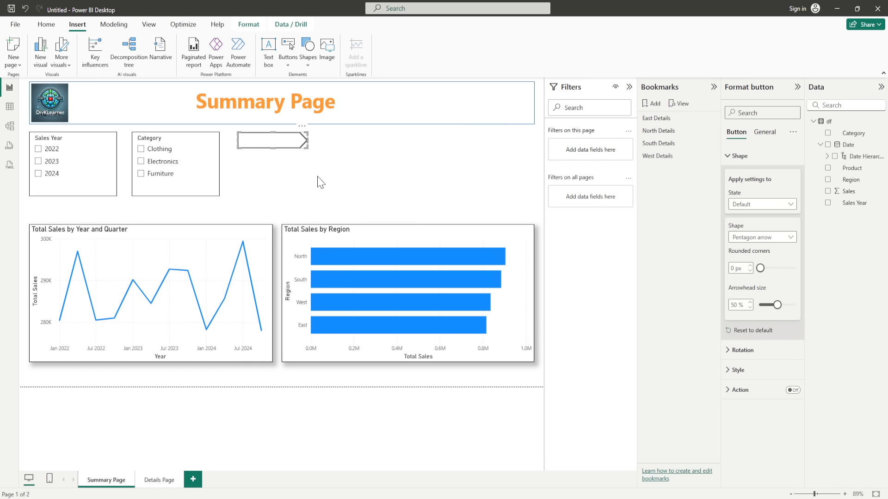
# Step: Paste three copies of the arrow button, stack them in a column, and select all four
pyautogui.hotkey('ctrl', 'v')
pyautogui.hotkey('ctrl', 'v')
pyautogui.hotkey('ctrl', 'v')
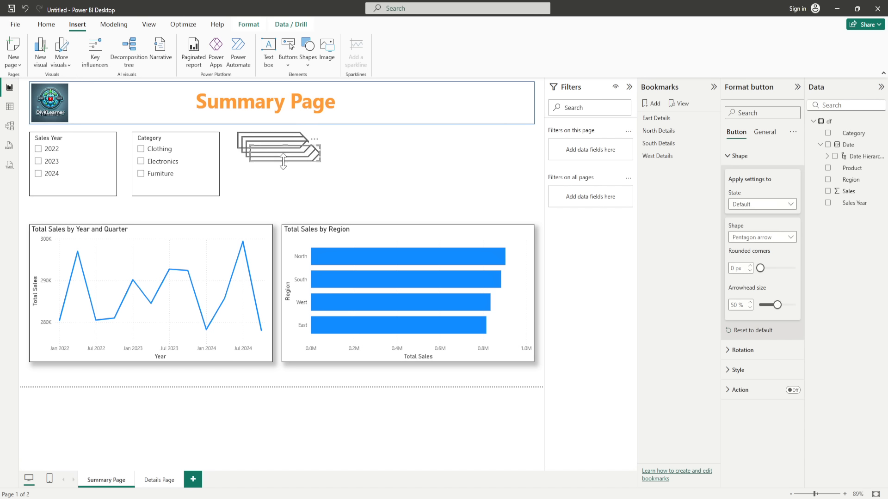
pyautogui.moveTo(283, 162); pyautogui.dragTo(274, 194)
pyautogui.moveTo(277, 155); pyautogui.dragTo(275, 199)
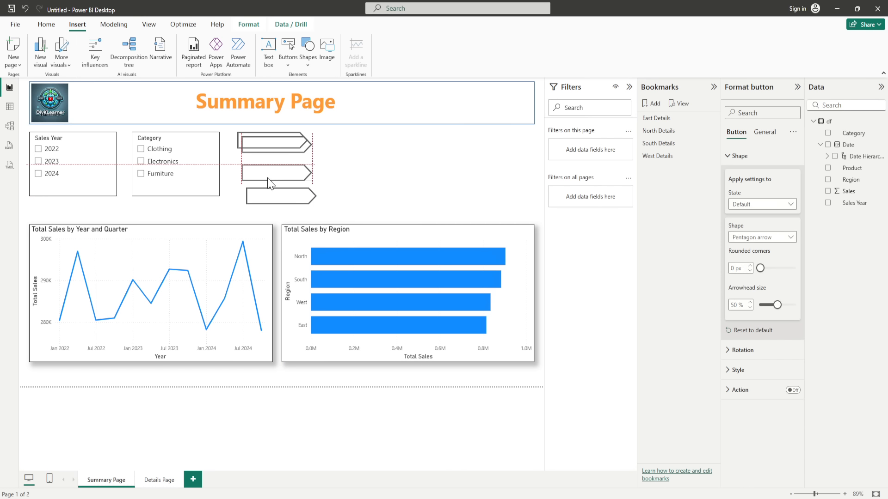
pyautogui.moveTo(263, 150); pyautogui.dragTo(259, 160)
pyautogui.moveTo(322, 212); pyautogui.dragTo(227, 131)
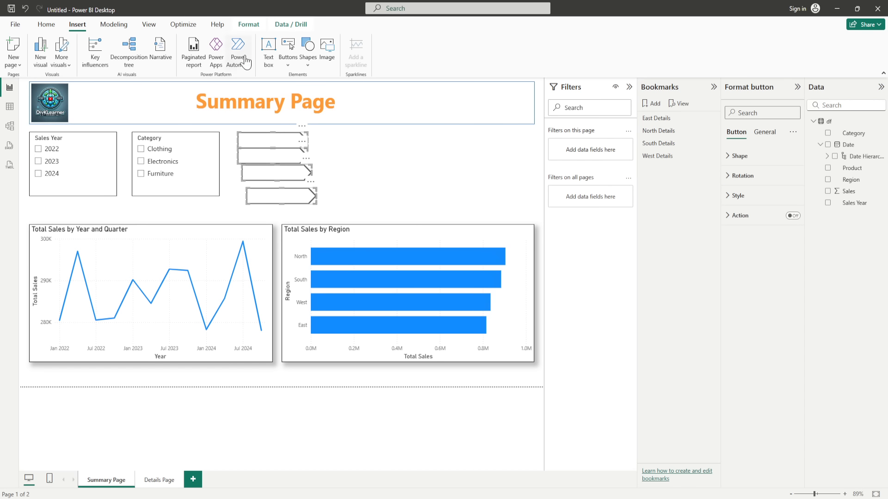
pyautogui.click(248, 25)
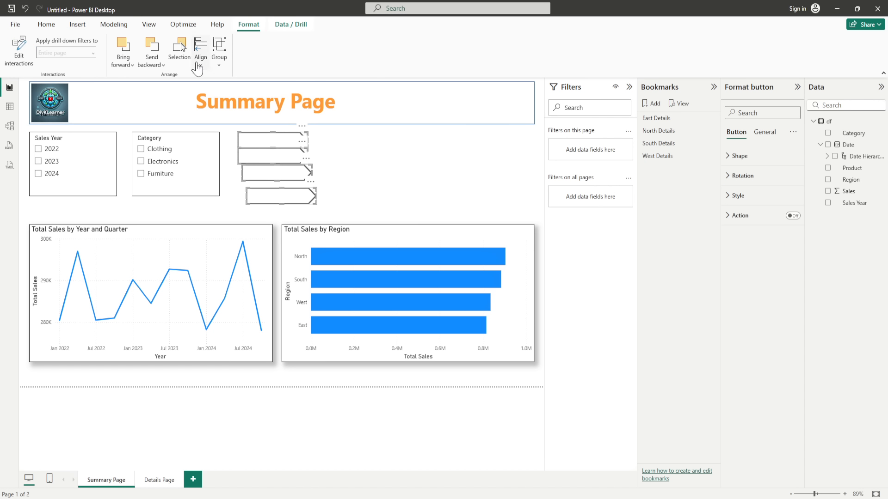
pyautogui.click(202, 74)
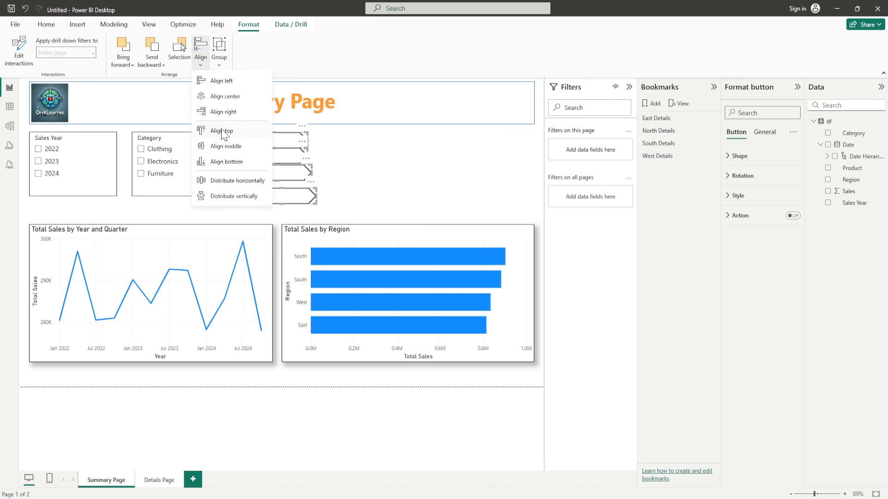
# Step: Align the four arrow buttons on their left edges and distribute them evenly vertically
pyautogui.click(222, 82)
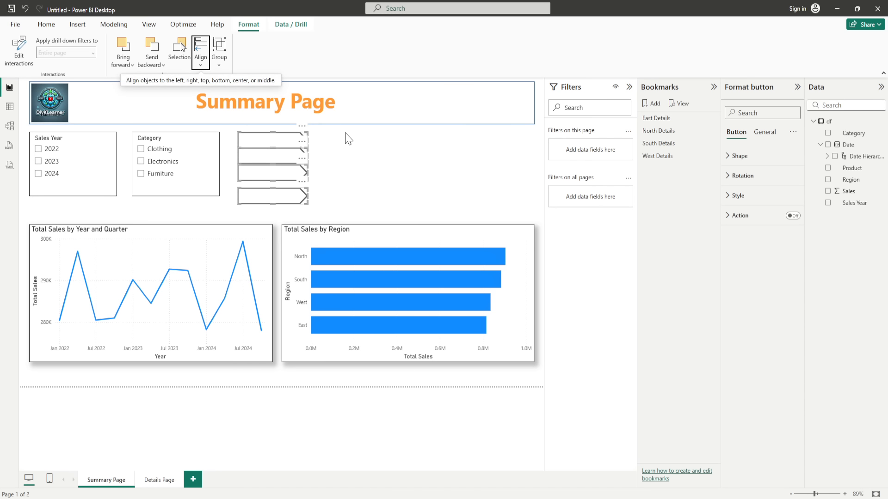
pyautogui.click(201, 63)
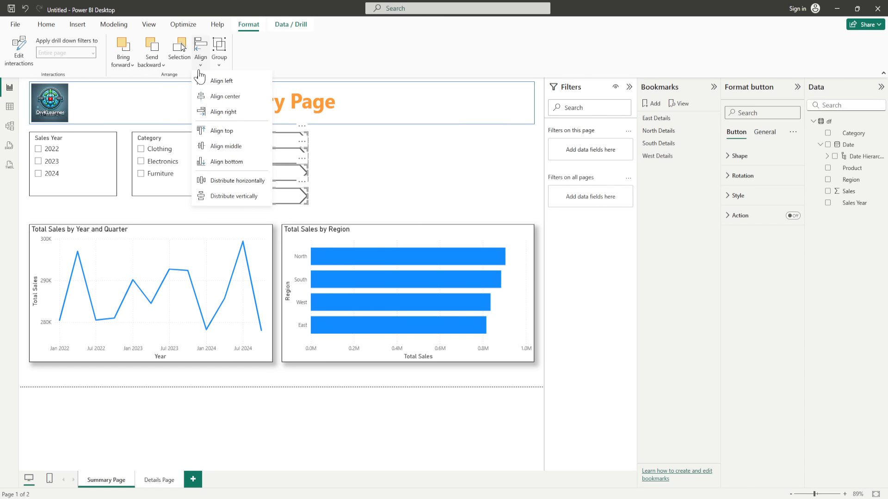
pyautogui.click(235, 196)
# Step: Remove the stray Q&A visual created by an accidental double-click on the canvas
pyautogui.doubleClick(231, 200)
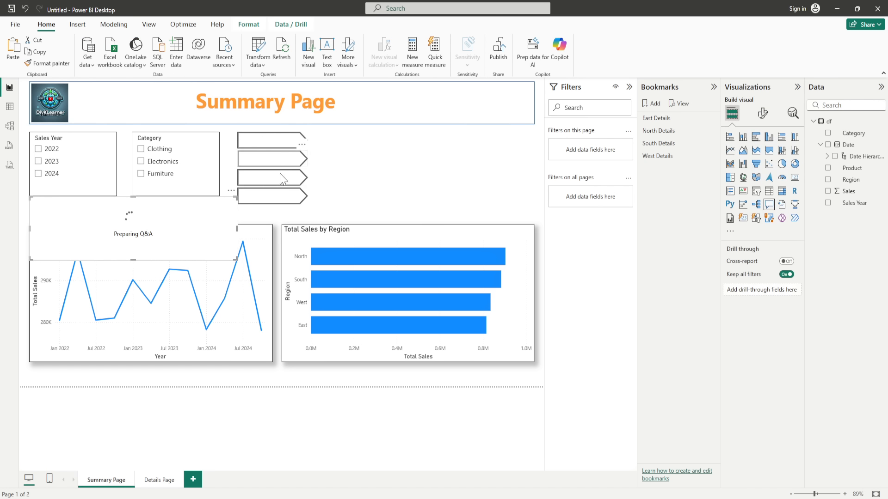
pyautogui.click(231, 191)
pyautogui.click(247, 200)
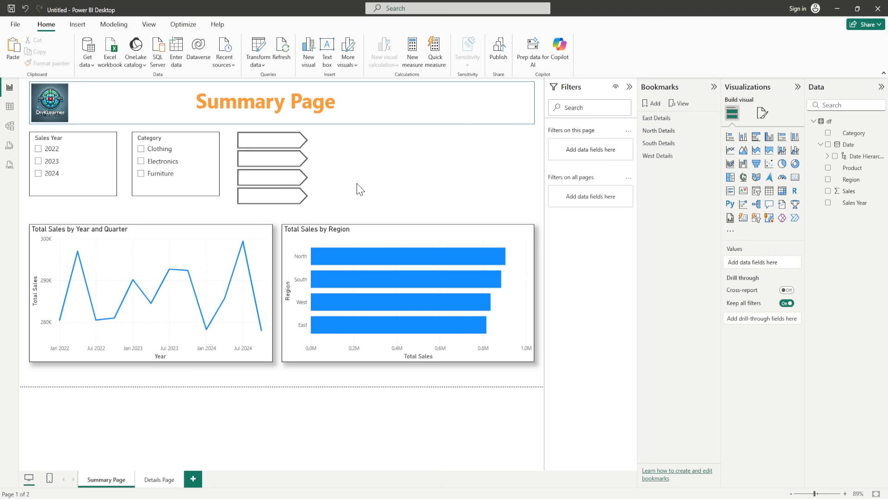
# Step: Turn on text labels for the top two arrows, labelling them North Details and South Details
pyautogui.click(278, 147)
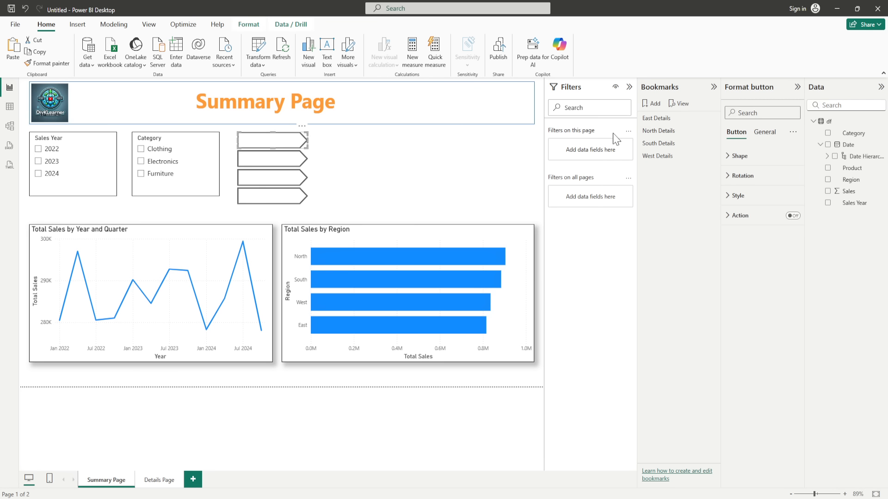
pyautogui.click(732, 197)
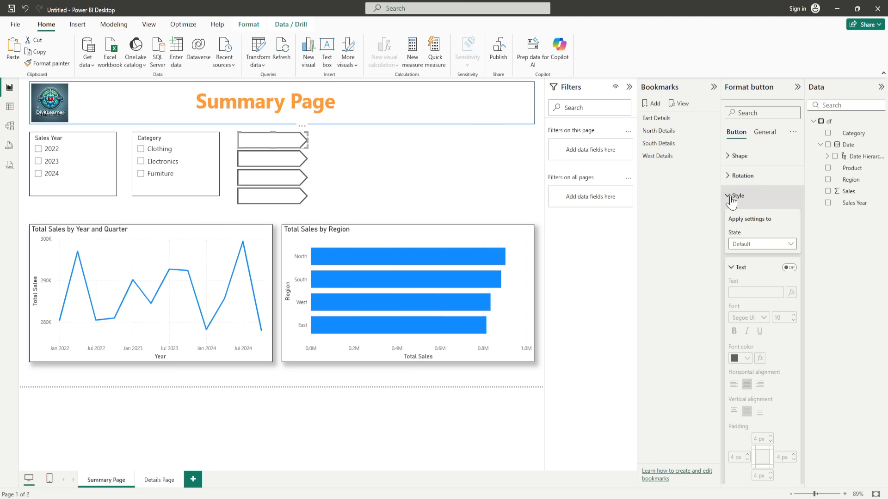
pyautogui.click(792, 272)
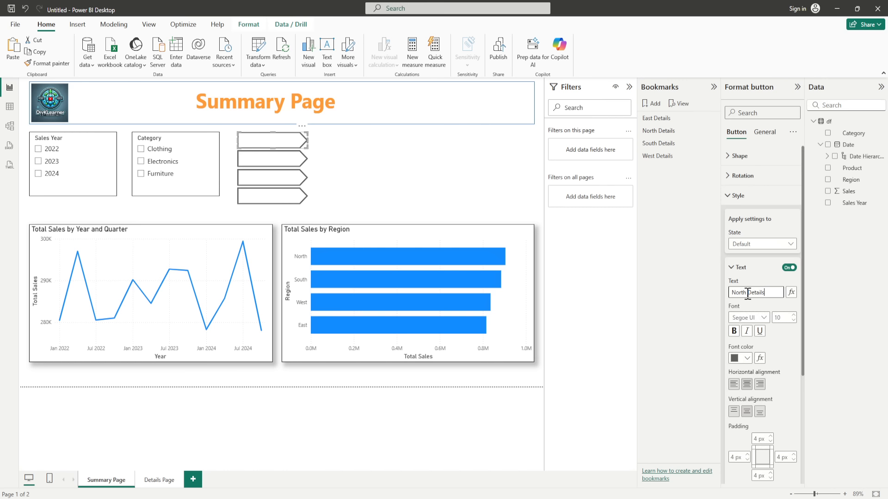
pyautogui.click(785, 346)
pyautogui.click(273, 159)
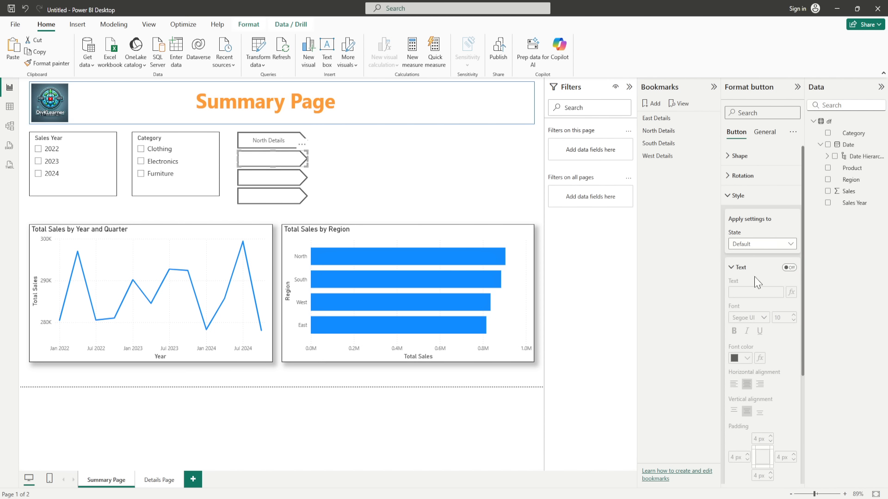
pyautogui.click(793, 268)
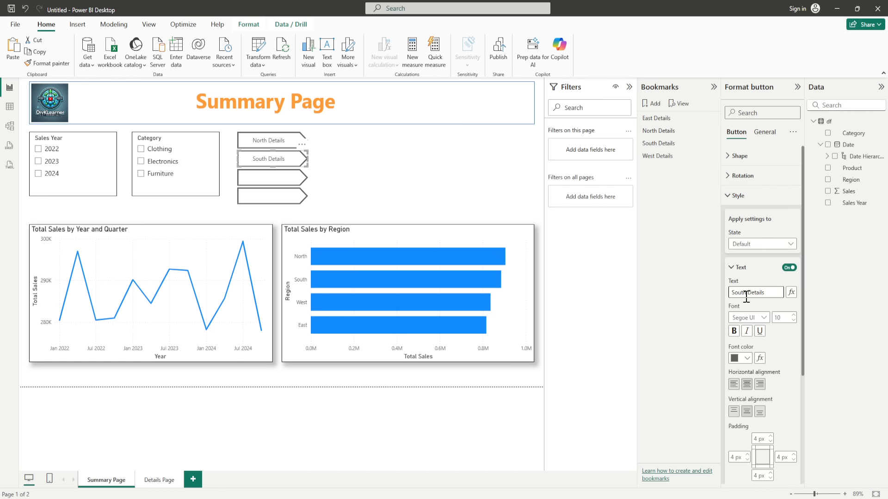
pyautogui.click(700, 339)
# Step: Label the third and fourth arrows East Details and West Details, then deselect
pyautogui.click(263, 182)
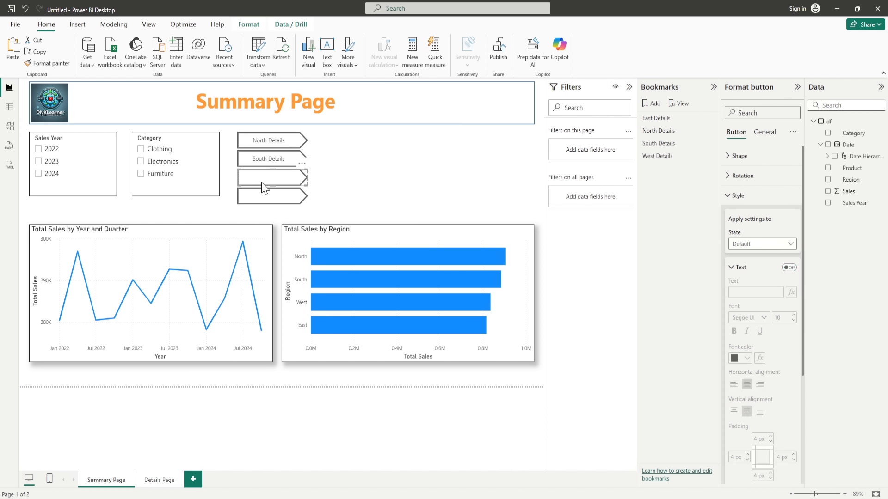
pyautogui.click(788, 267)
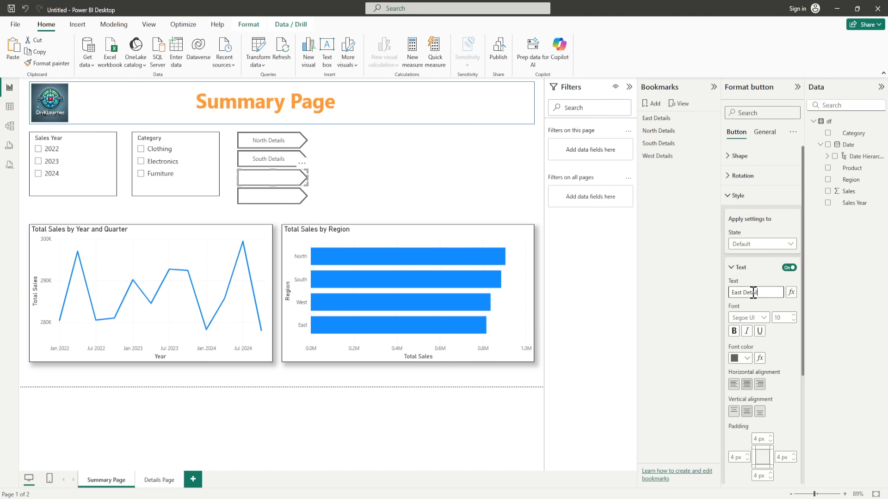
pyautogui.click(695, 308)
pyautogui.click(259, 196)
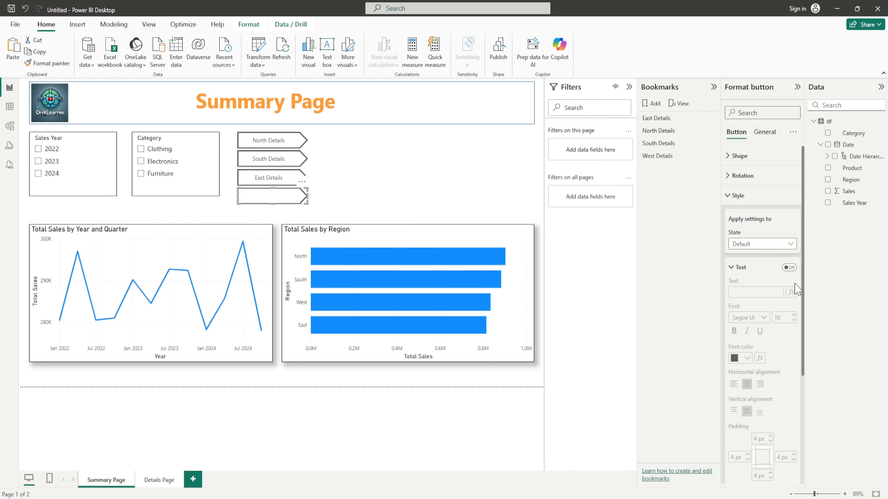
pyautogui.click(789, 267)
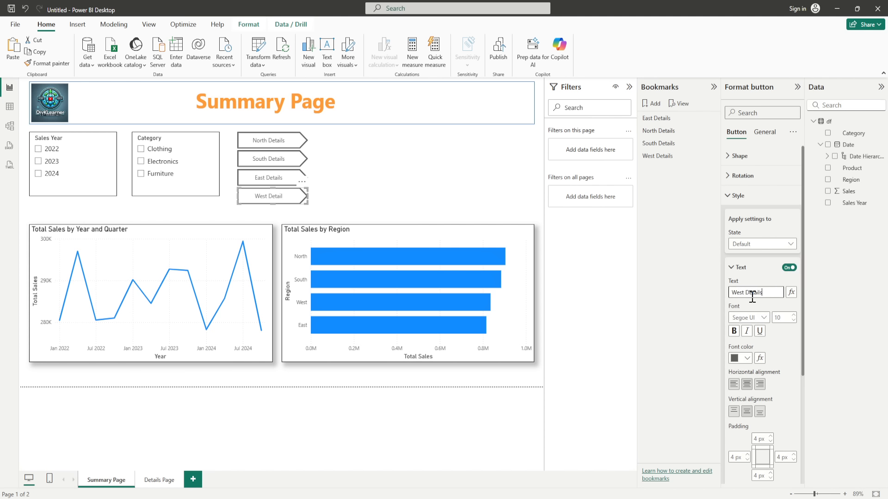
pyautogui.click(779, 339)
pyautogui.click(415, 196)
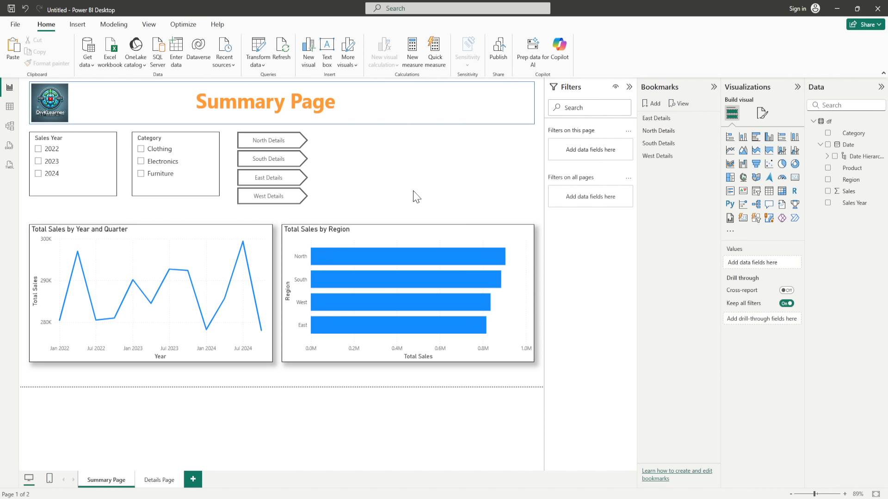
# Step: Give the North Details button a Bookmark action linked to the North Details bookmark
pyautogui.click(276, 148)
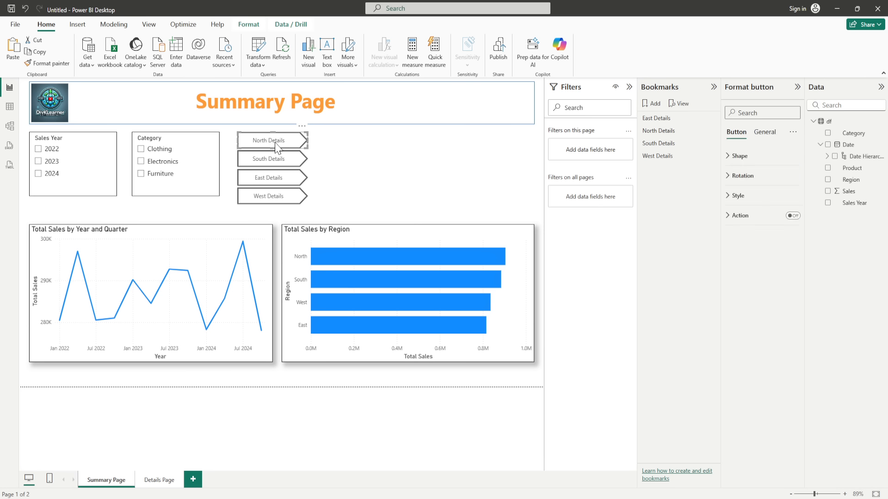
pyautogui.click(795, 217)
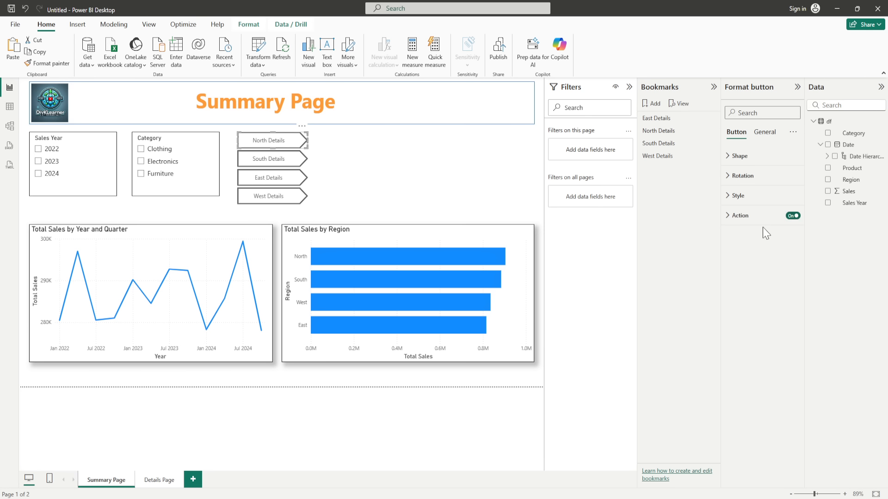
pyautogui.click(727, 217)
pyautogui.click(769, 264)
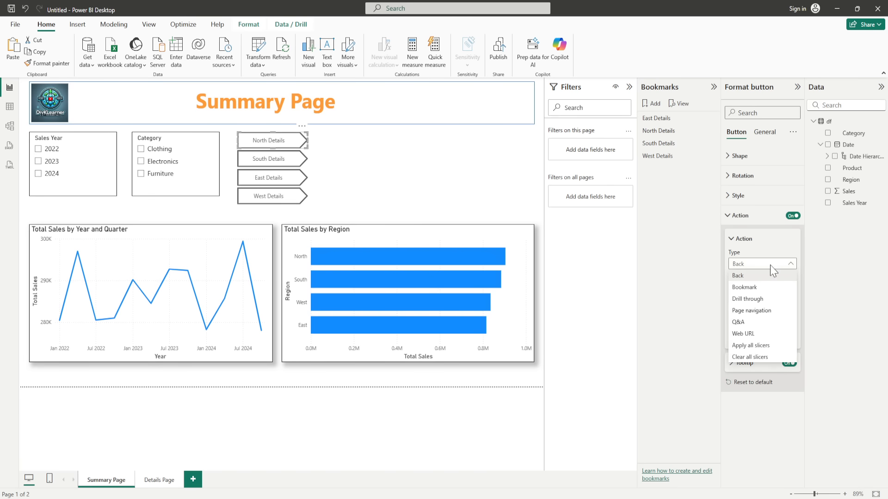
pyautogui.click(745, 287)
pyautogui.click(781, 290)
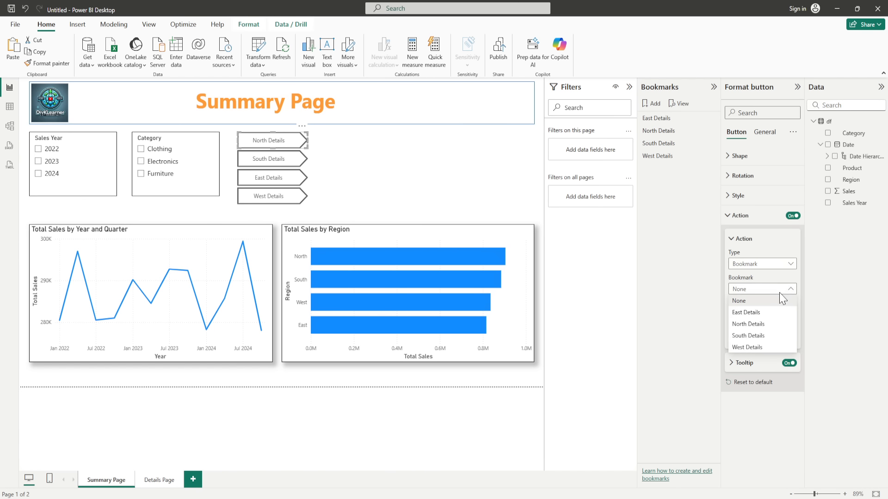
pyautogui.click(762, 324)
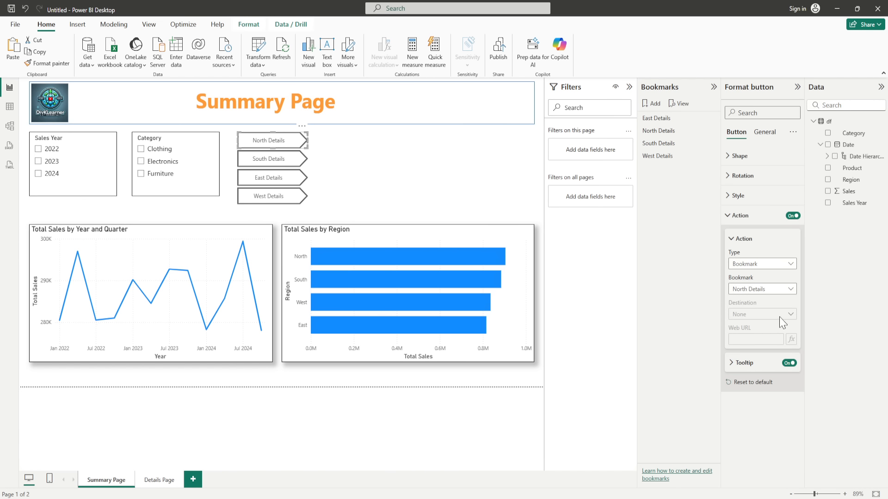
# Step: Give the South Details button a Bookmark action linked to the South Details bookmark
pyautogui.click(283, 163)
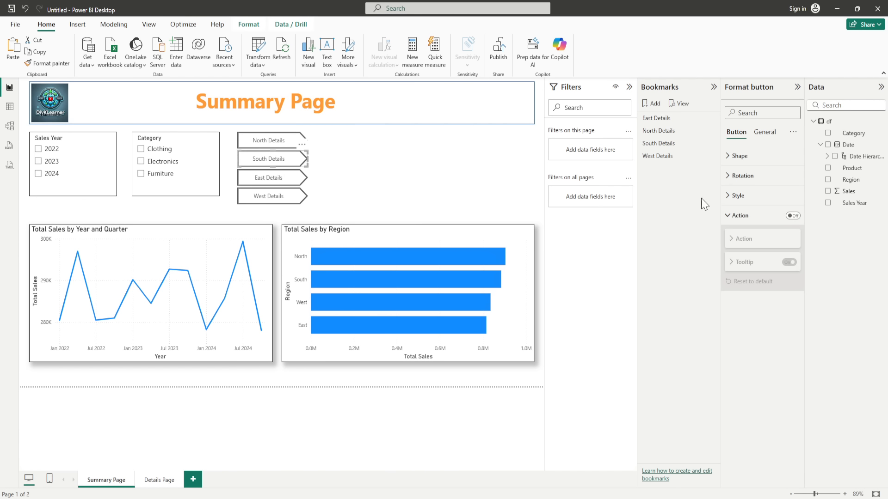
pyautogui.click(793, 215)
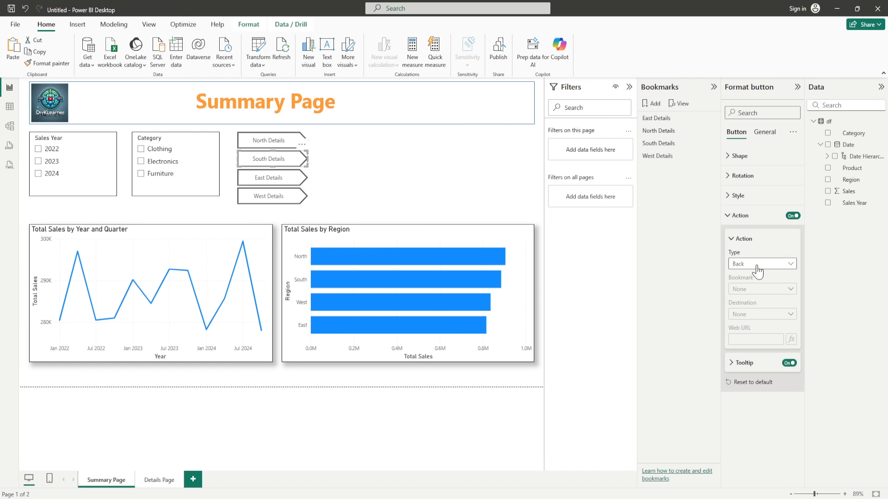
pyautogui.click(760, 264)
pyautogui.click(759, 288)
pyautogui.click(761, 289)
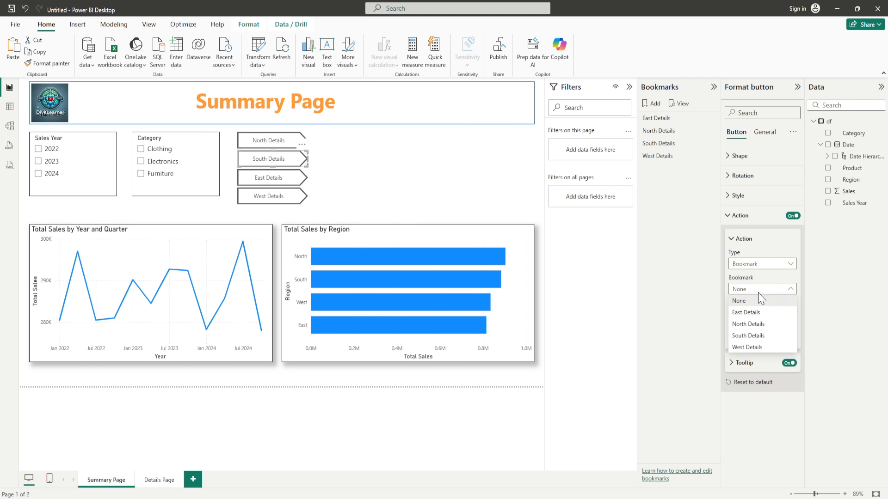
pyautogui.click(755, 338)
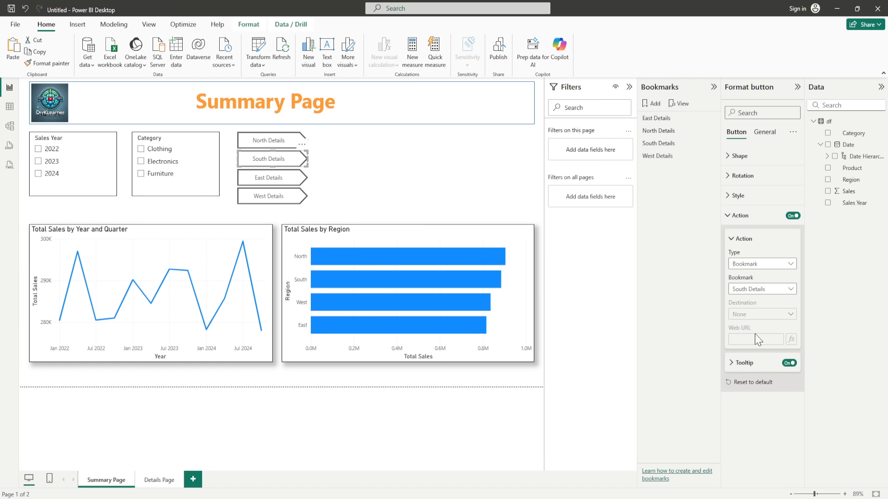
# Step: Give the East Details button a Bookmark action linked to the East Details bookmark
pyautogui.click(270, 182)
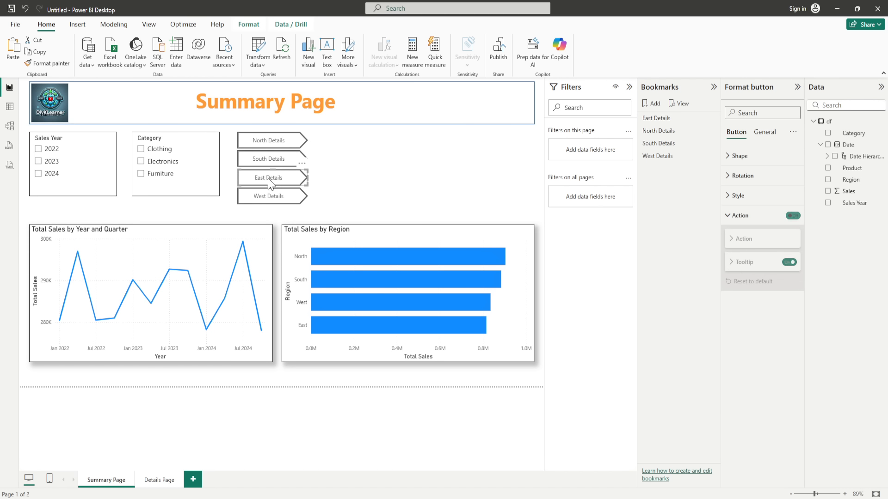
pyautogui.click(793, 215)
pyautogui.click(744, 265)
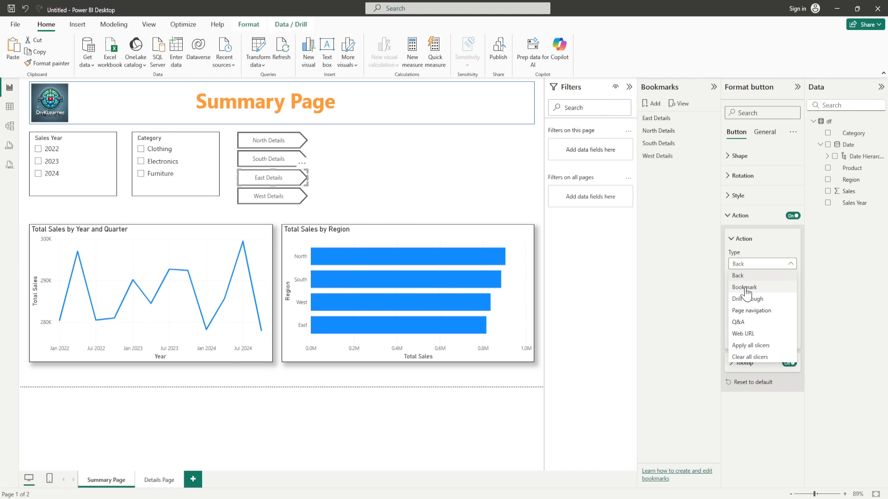
pyautogui.click(745, 287)
pyautogui.click(767, 291)
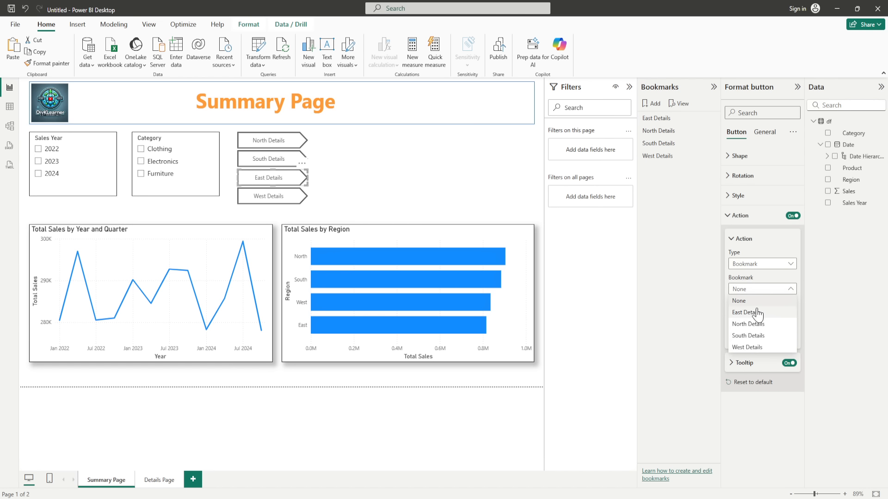
pyautogui.click(755, 313)
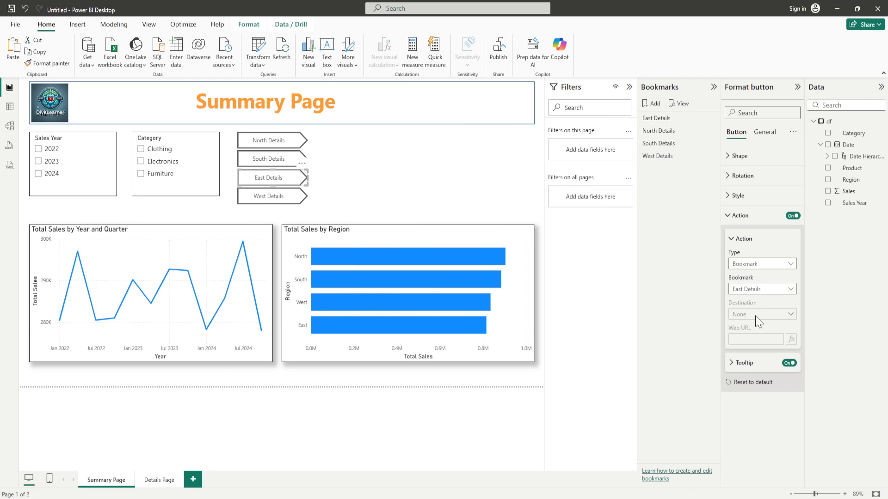
# Step: Give the West Details button a Bookmark action linked to the West Details bookmark
pyautogui.click(271, 196)
pyautogui.click(792, 216)
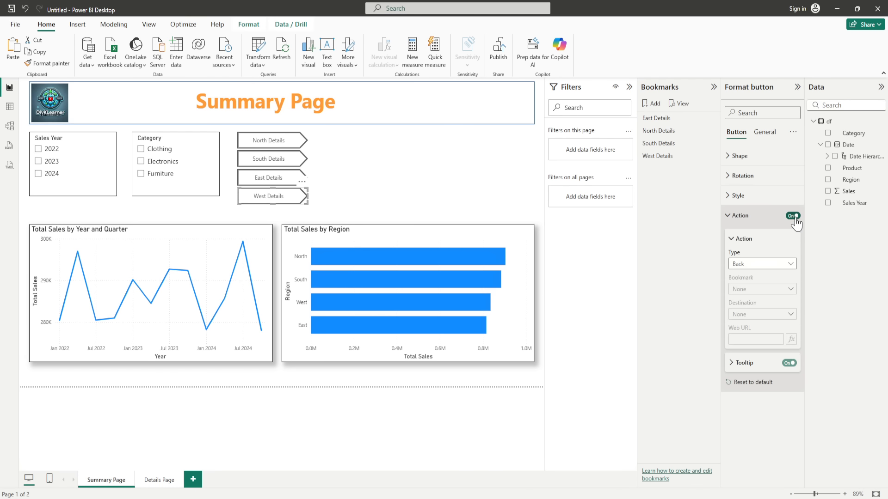
pyautogui.click(761, 267)
pyautogui.click(747, 288)
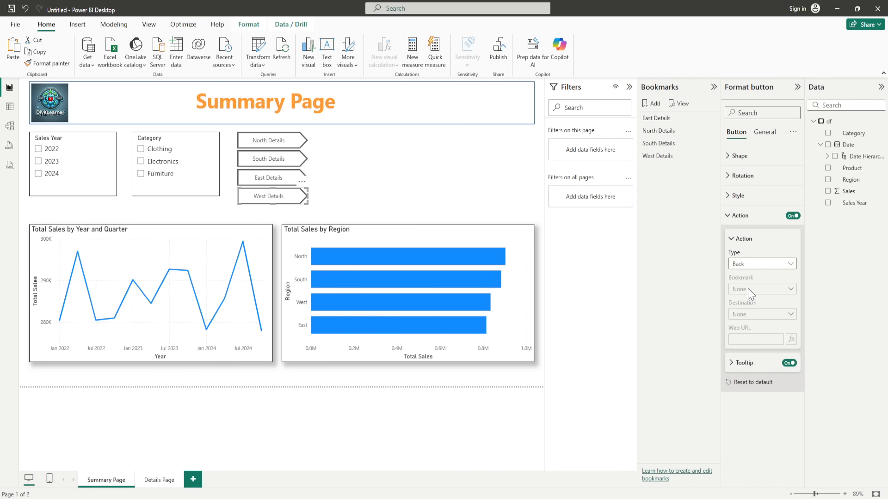
pyautogui.click(780, 289)
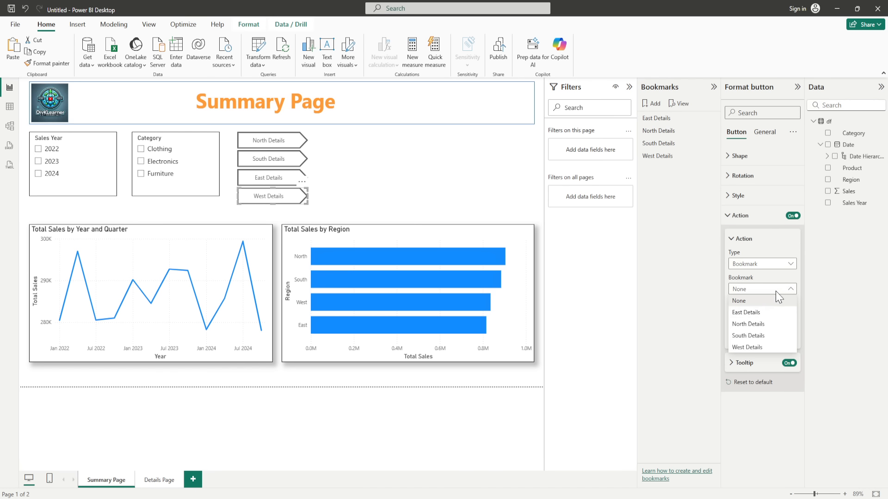
pyautogui.click(751, 348)
pyautogui.click(486, 199)
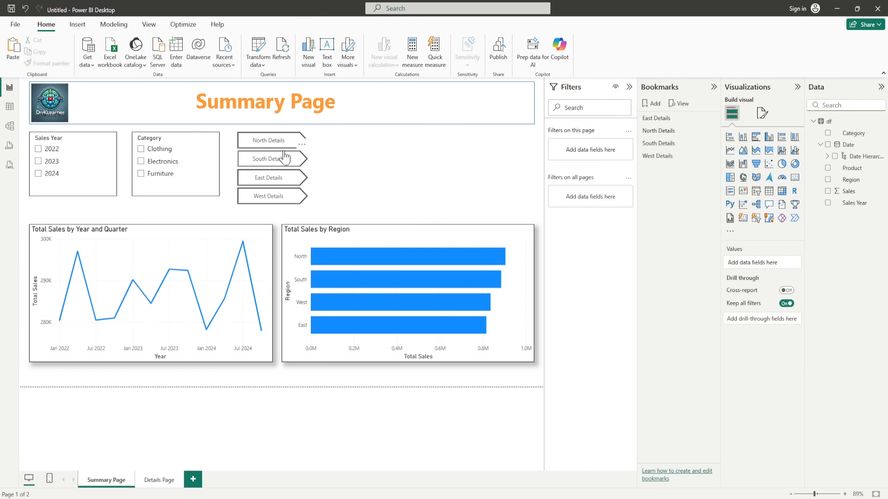
pyautogui.keyDown('ctrl'); pyautogui.click(264, 146); pyautogui.keyUp('ctrl')
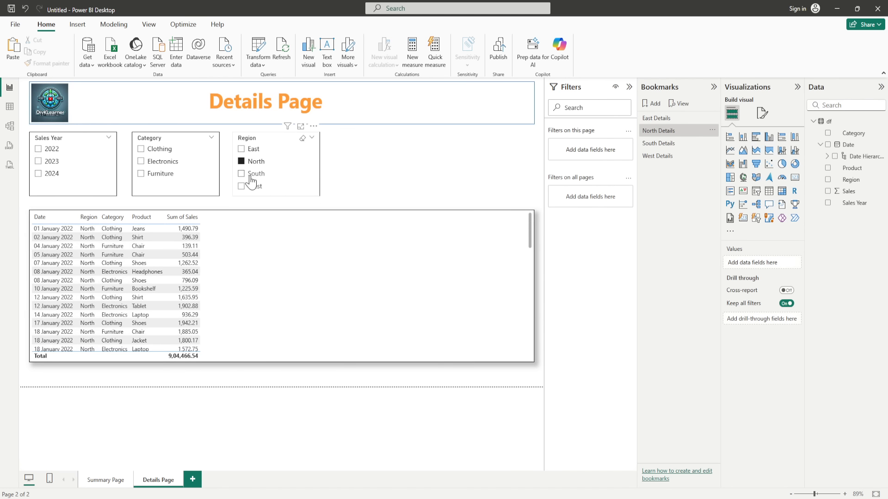
pyautogui.click(115, 481)
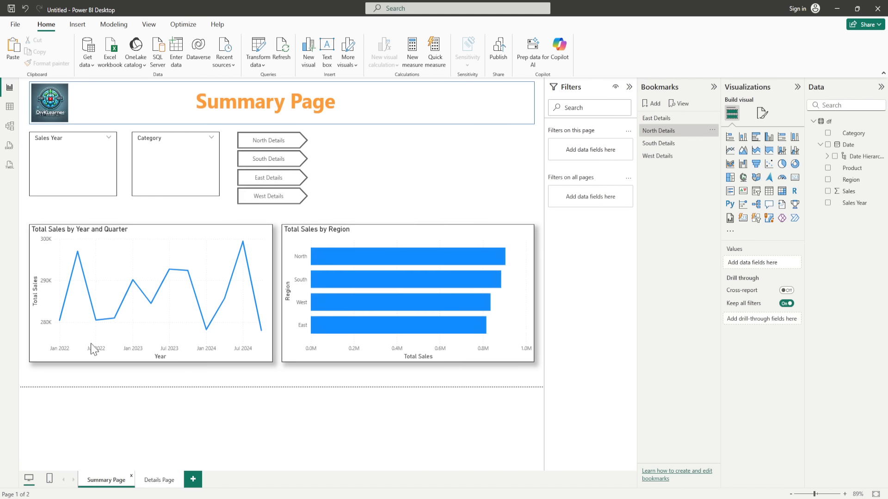
pyautogui.keyDown('ctrl'); pyautogui.click(260, 162); pyautogui.keyUp('ctrl')
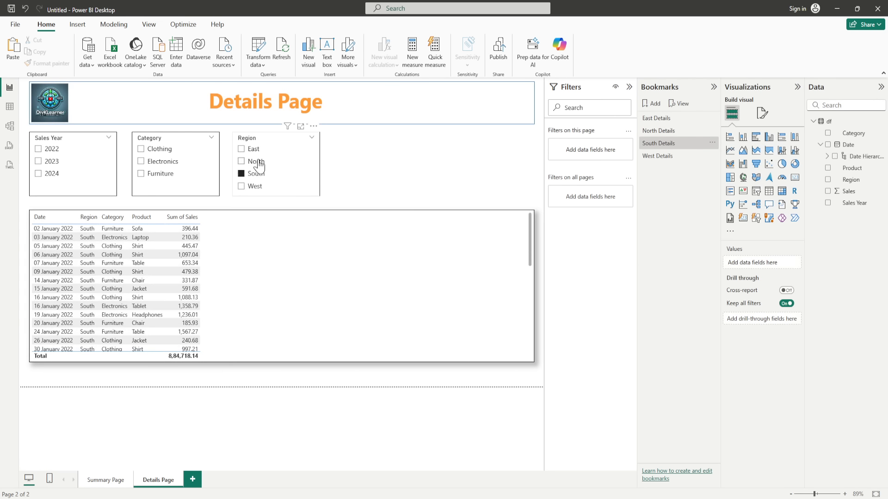
pyautogui.click(97, 483)
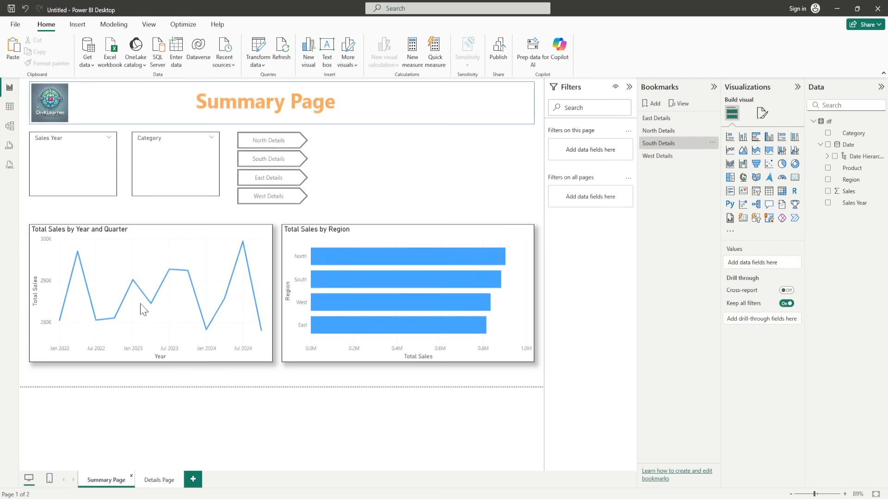
pyautogui.keyDown('ctrl'); pyautogui.click(258, 185); pyautogui.keyUp('ctrl')
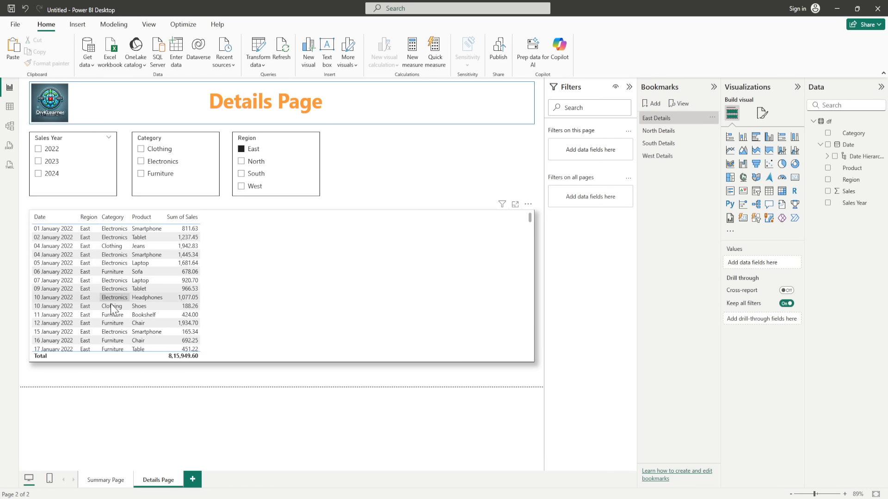
pyautogui.click(110, 482)
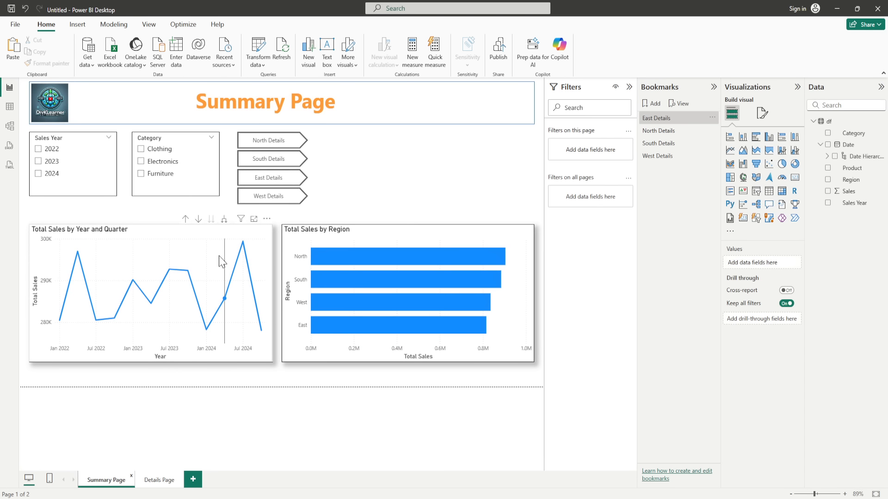
pyautogui.keyDown('ctrl'); pyautogui.click(266, 196); pyautogui.keyUp('ctrl')
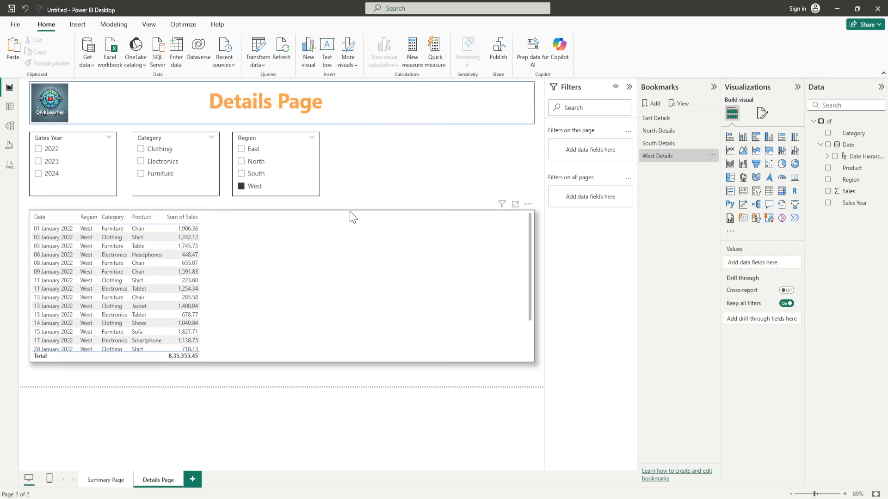
pyautogui.click(102, 481)
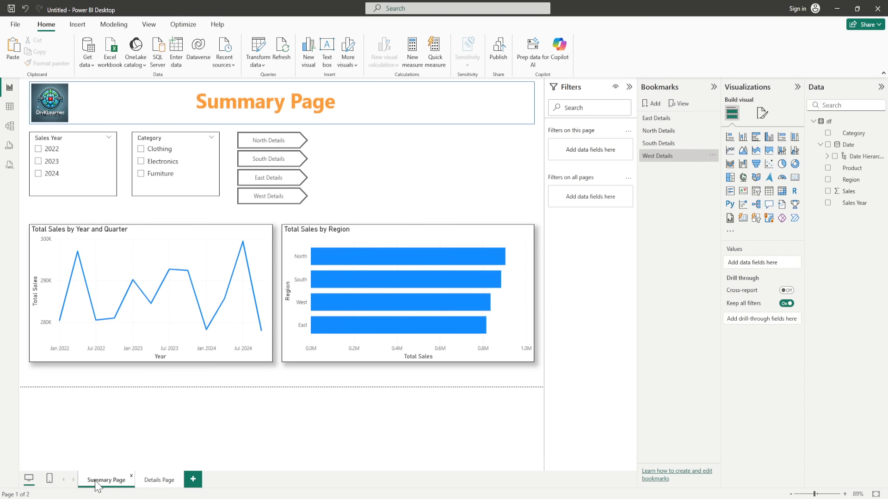
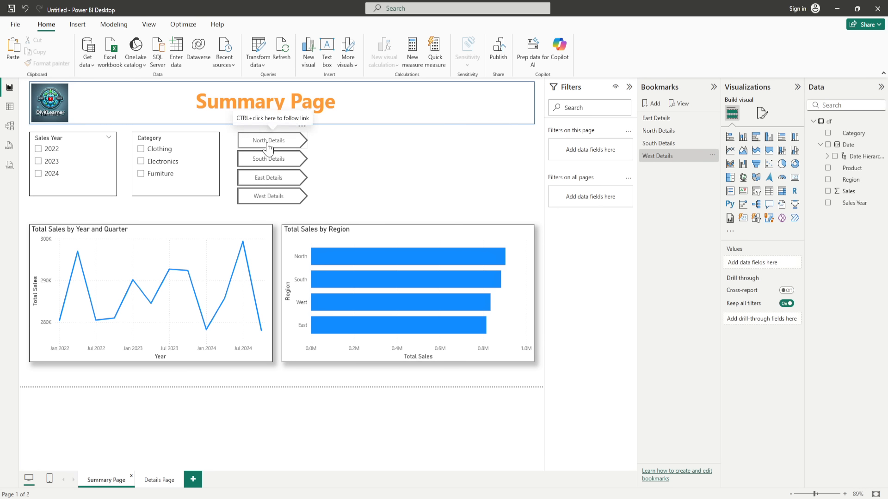
# Step: Give the North Details button a fully opaque dark red fill
pyautogui.click(293, 148)
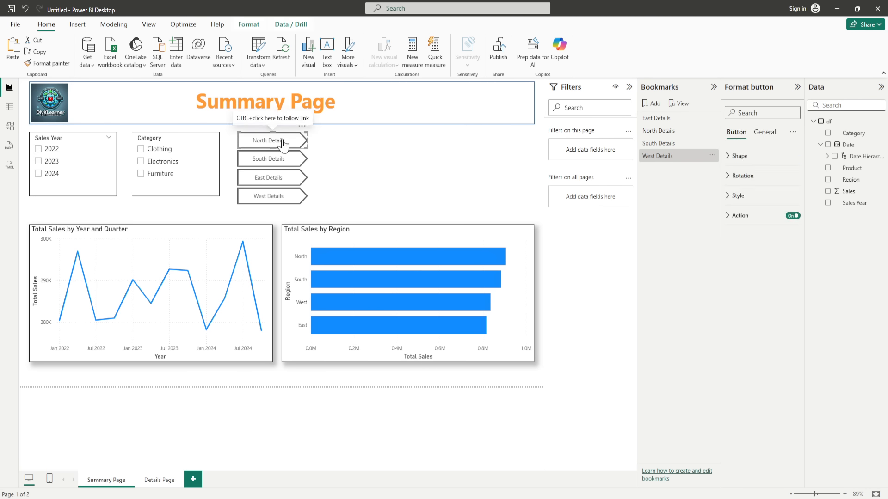
pyautogui.click(733, 198)
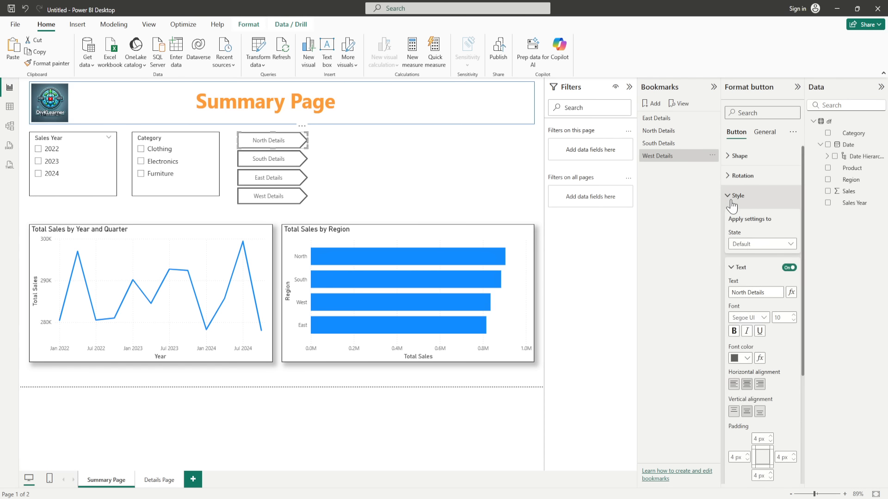
pyautogui.click(731, 267)
pyautogui.click(730, 314)
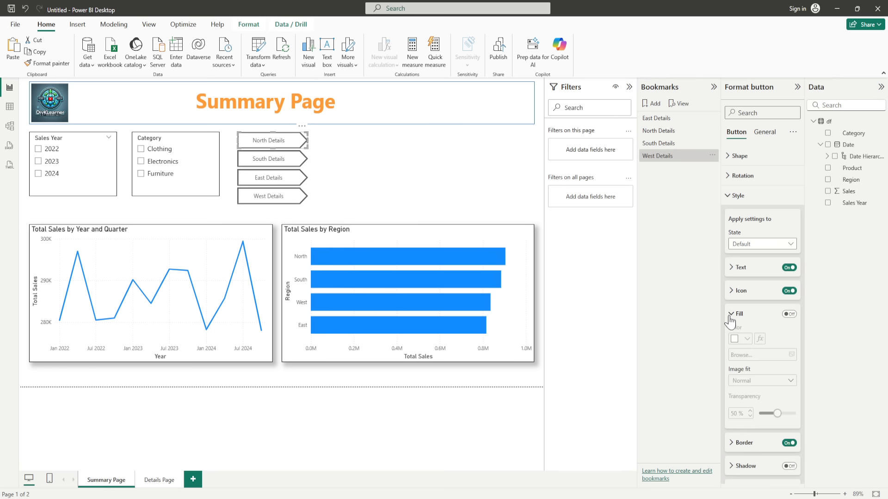
pyautogui.click(789, 313)
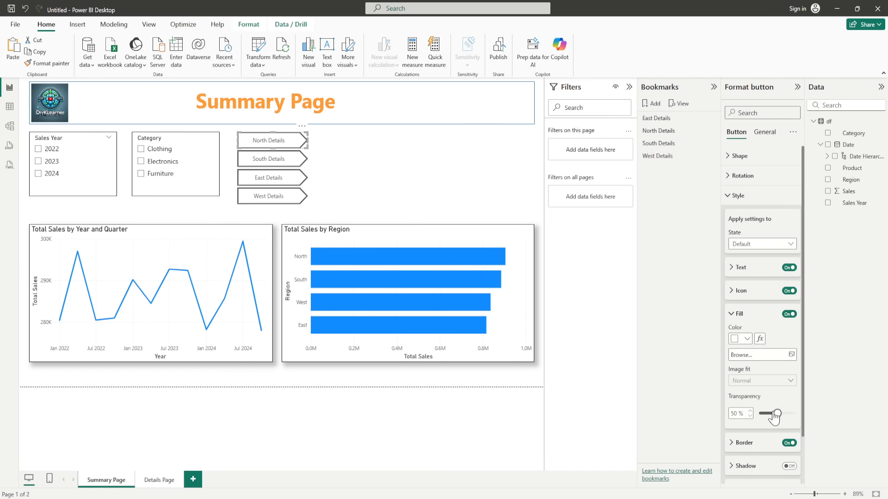
pyautogui.moveTo(776, 414); pyautogui.dragTo(755, 419)
pyautogui.click(746, 341)
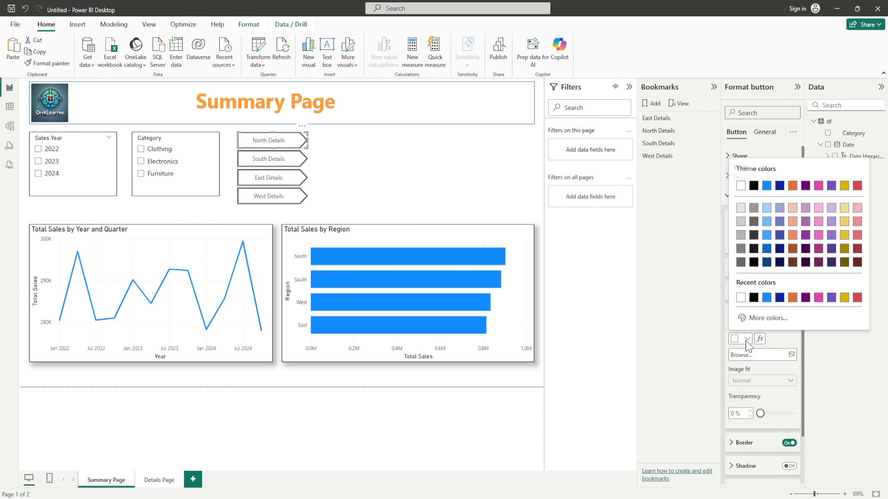
pyautogui.click(856, 249)
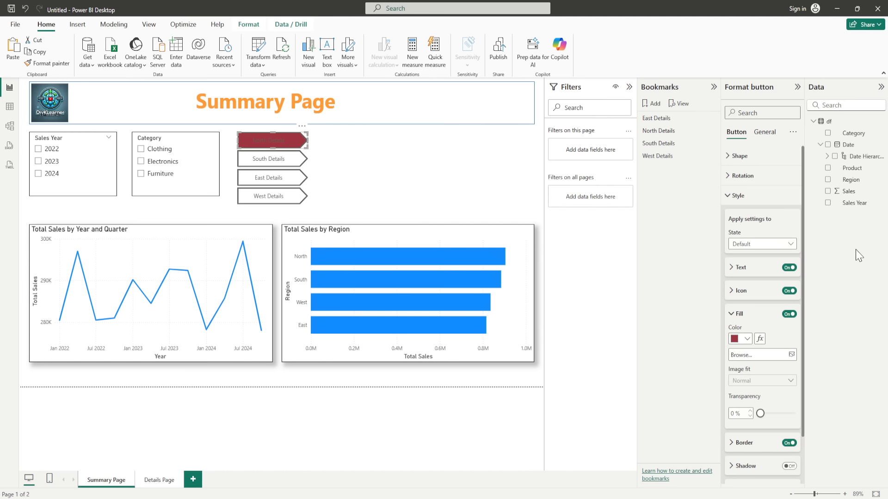
# Step: Make the North Details label text white and bold
pyautogui.click(730, 273)
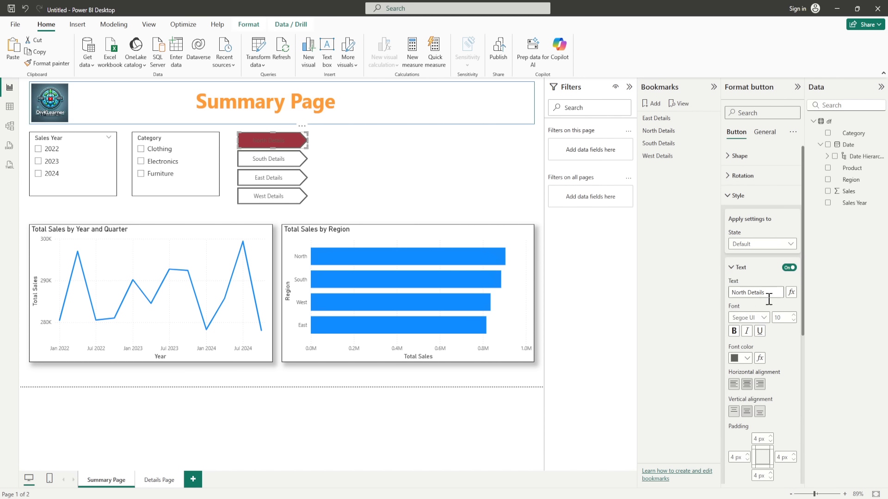
pyautogui.click(746, 359)
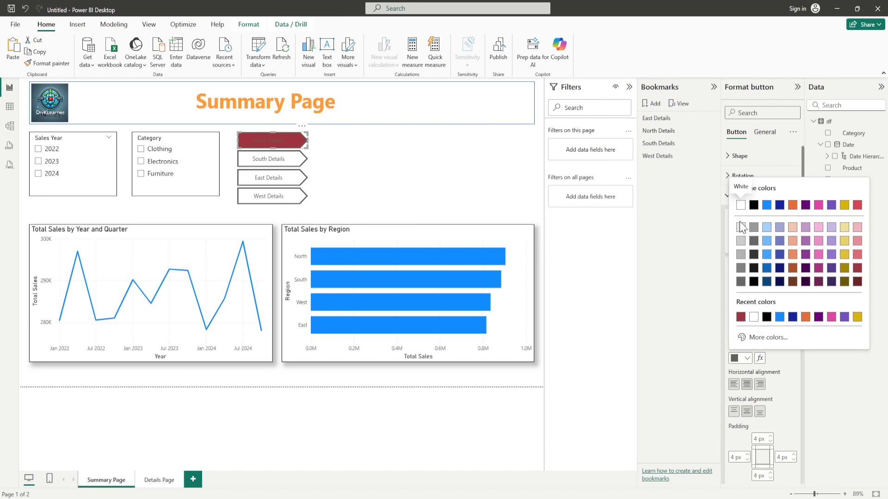
pyautogui.click(740, 204)
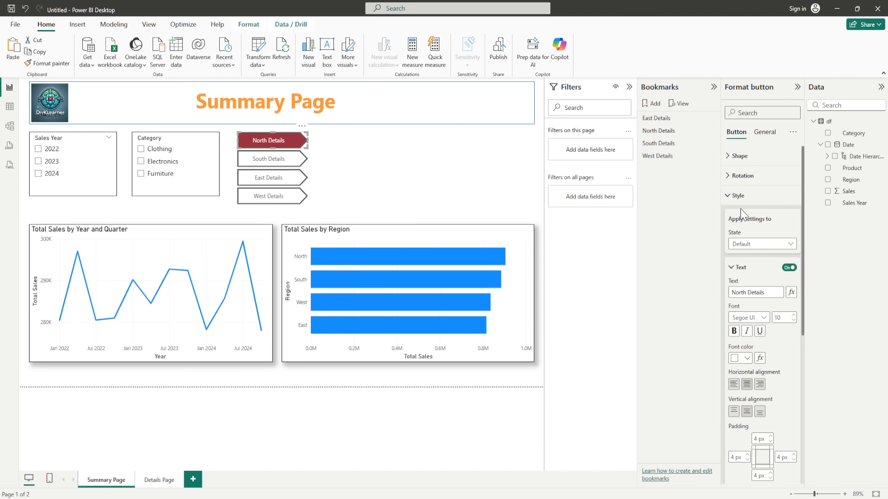
pyautogui.click(735, 331)
pyautogui.click(271, 163)
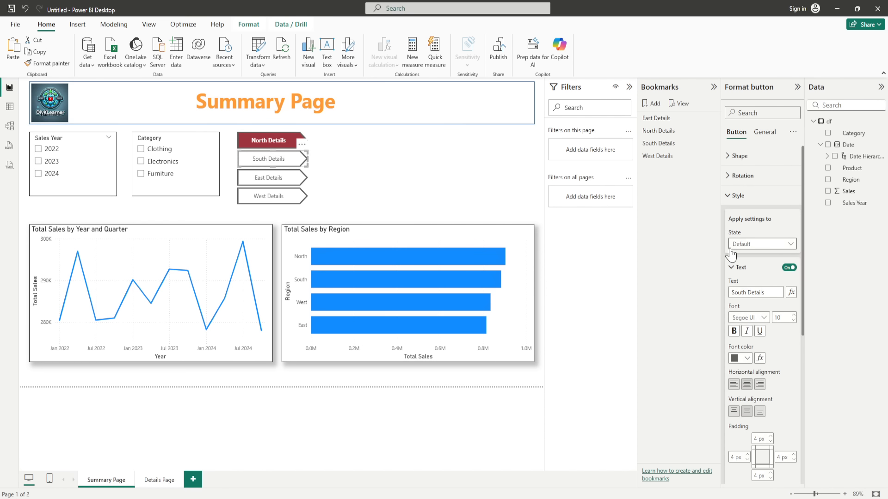
# Step: Turn on a fully opaque dark gold fill for the South Details button
pyautogui.click(729, 196)
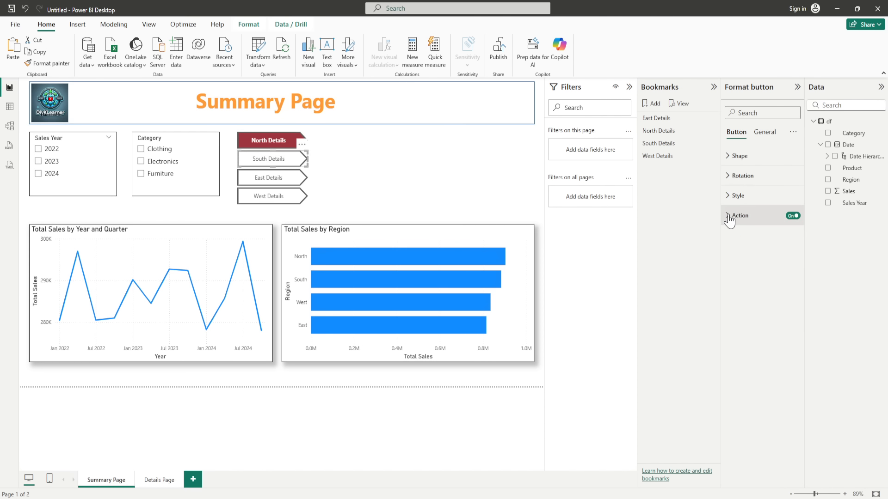
pyautogui.click(726, 216)
pyautogui.click(726, 215)
pyautogui.click(729, 196)
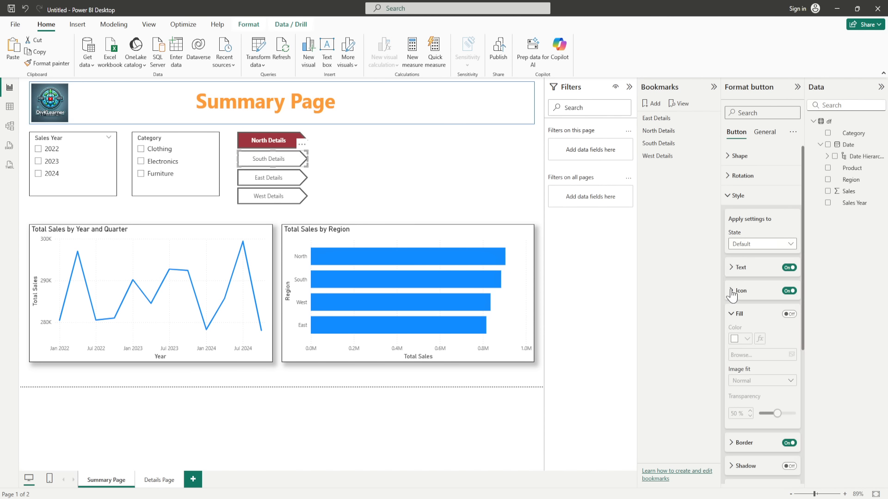
pyautogui.click(789, 314)
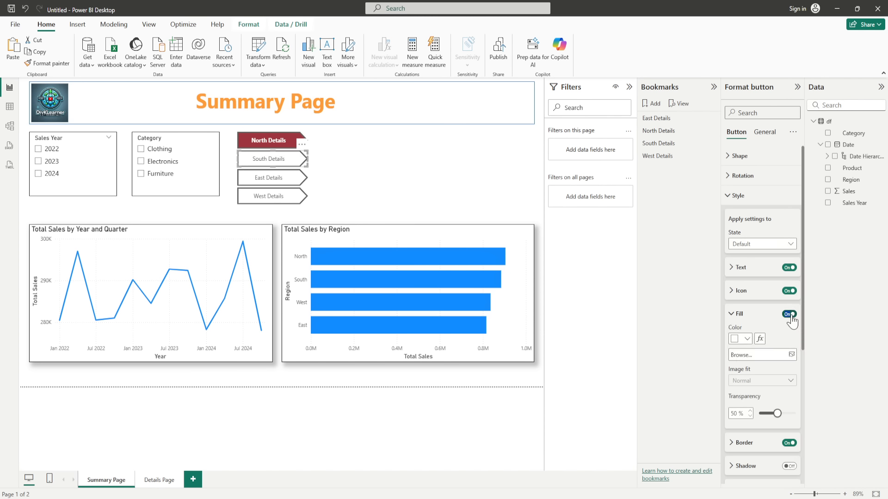
pyautogui.click(747, 339)
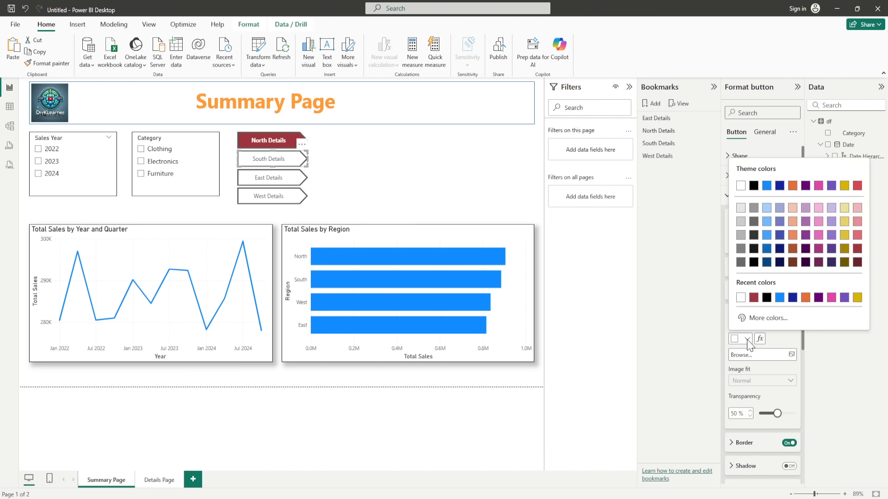
pyautogui.click(845, 250)
pyautogui.moveTo(777, 413); pyautogui.dragTo(760, 416)
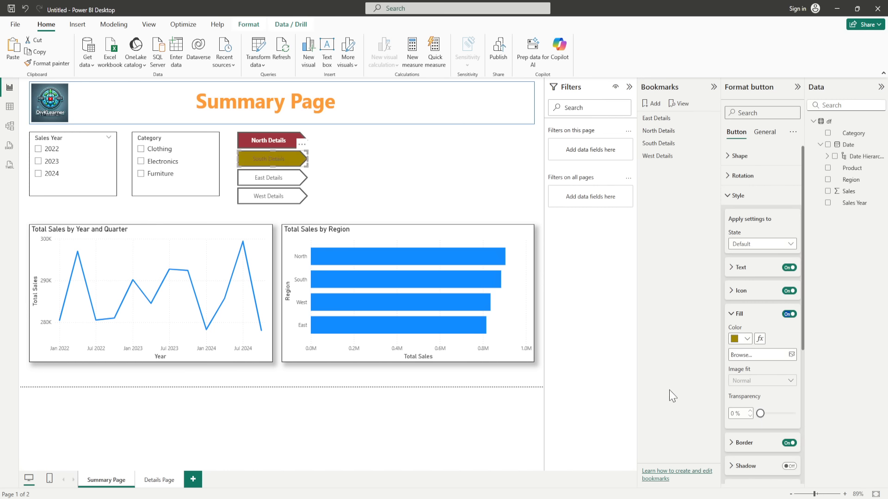
# Step: Make the South Details label white and bold, matching North Details
pyautogui.click(733, 273)
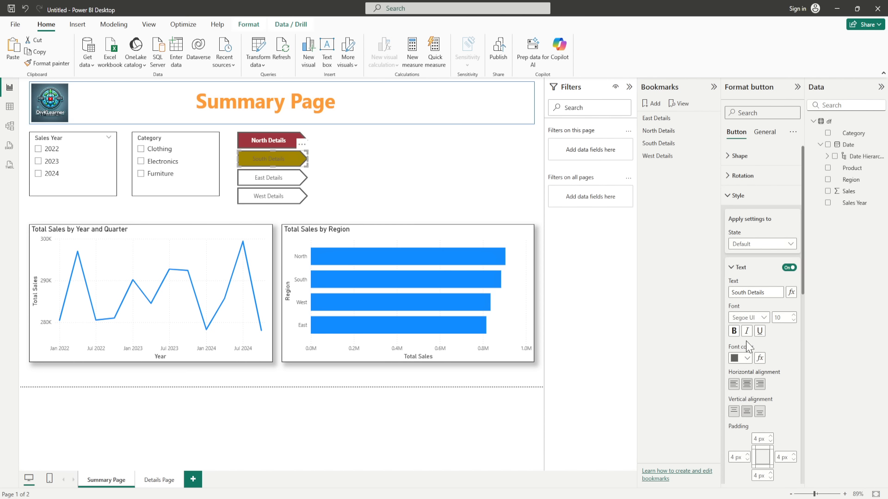
pyautogui.click(747, 358)
pyautogui.click(741, 204)
pyautogui.click(734, 331)
pyautogui.click(255, 148)
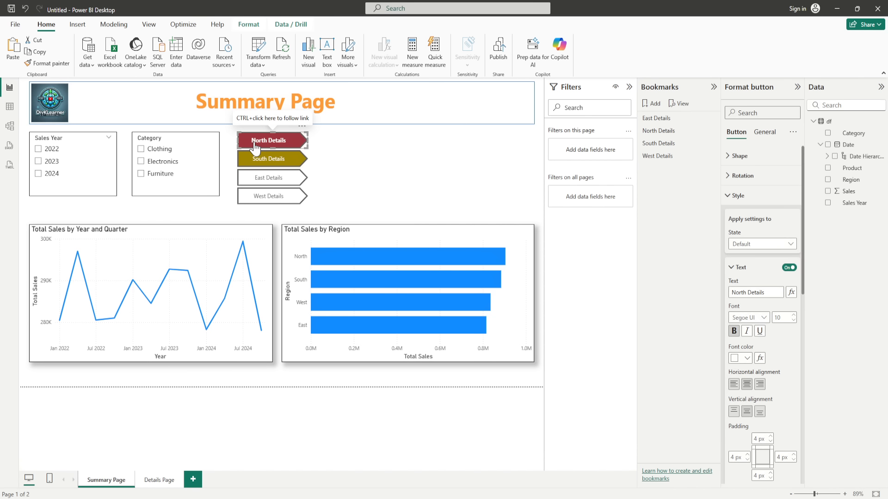
pyautogui.click(268, 158)
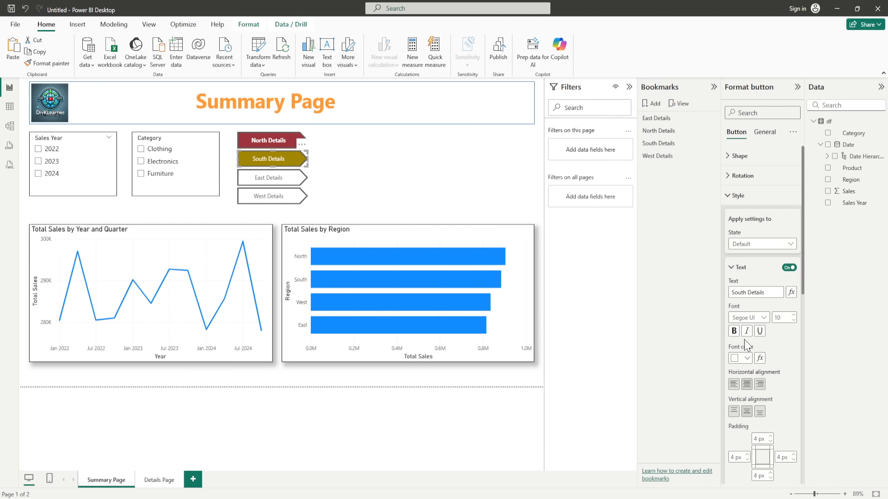
pyautogui.click(734, 331)
pyautogui.click(733, 332)
# Step: Look up the blue bar colour in the Total Sales by Region chart's custom colours
pyautogui.click(271, 179)
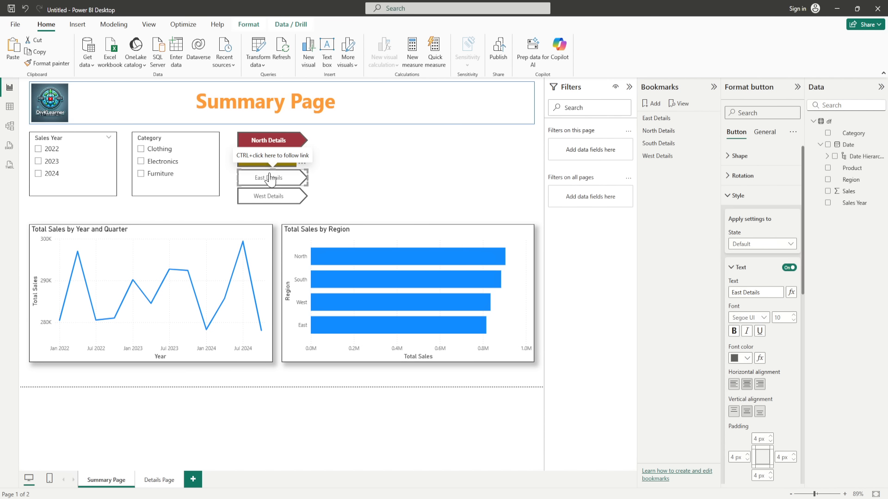
pyautogui.click(511, 276)
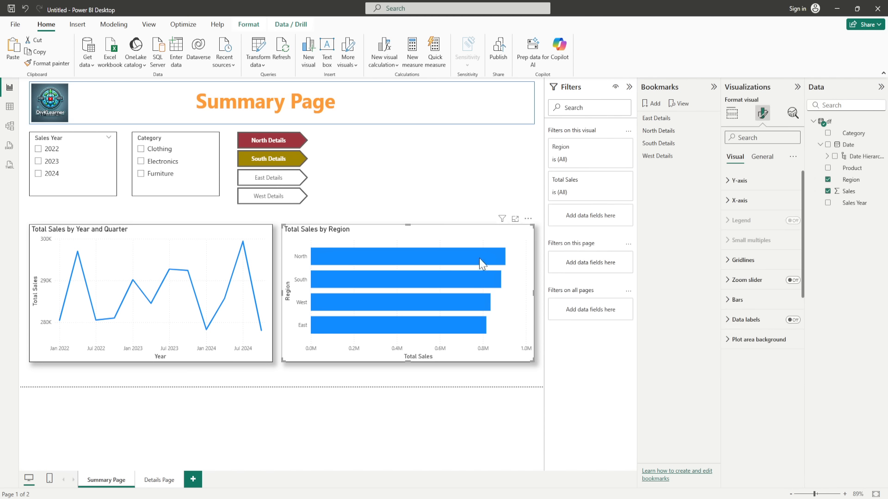
pyautogui.click(732, 301)
pyautogui.click(746, 396)
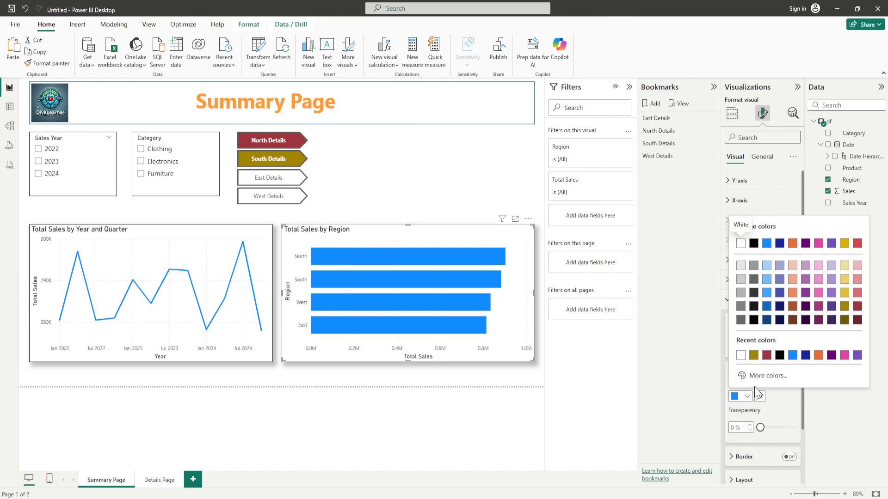
pyautogui.click(760, 378)
pyautogui.hotkey('ctrl', 'c')
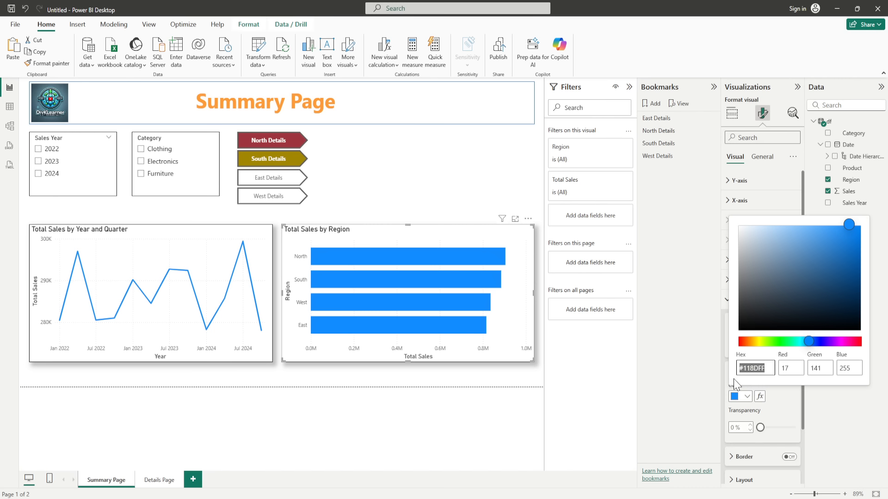
pyautogui.click(711, 363)
# Step: Fill the East Details button with the pasted blue hex colour at 0% transparency
pyautogui.click(270, 183)
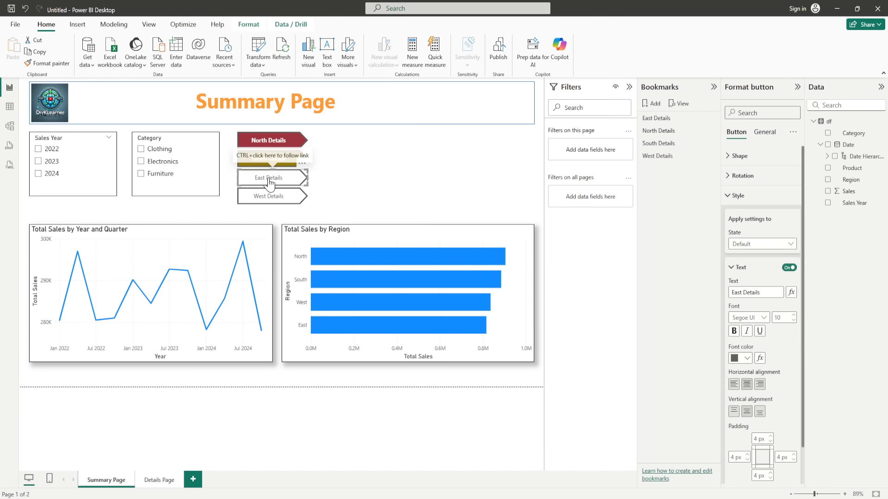
pyautogui.click(732, 268)
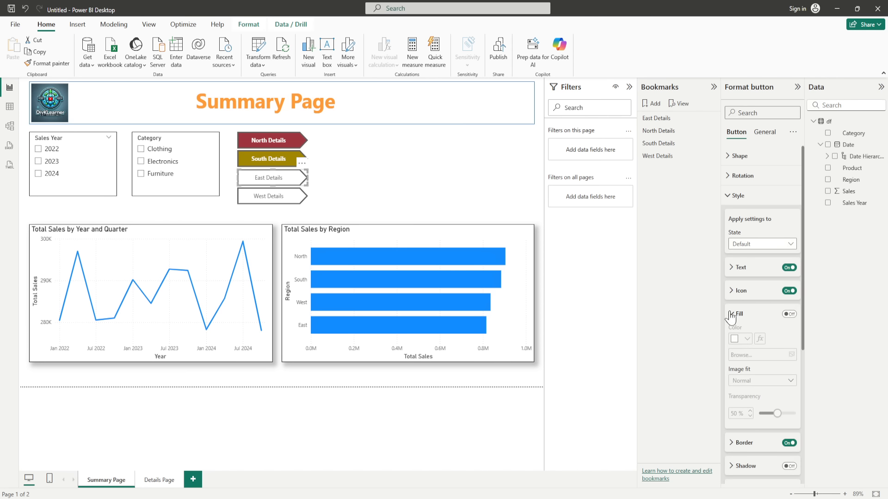
pyautogui.click(789, 314)
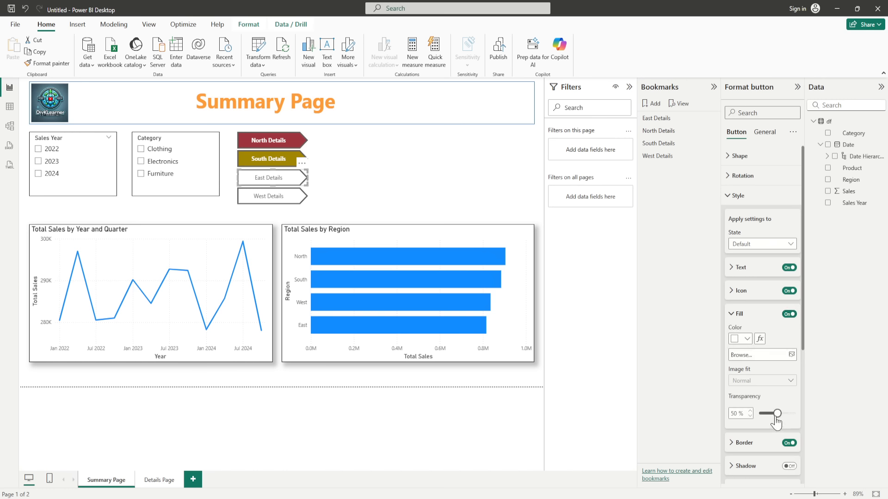
pyautogui.moveTo(776, 416); pyautogui.dragTo(756, 419)
pyautogui.click(747, 338)
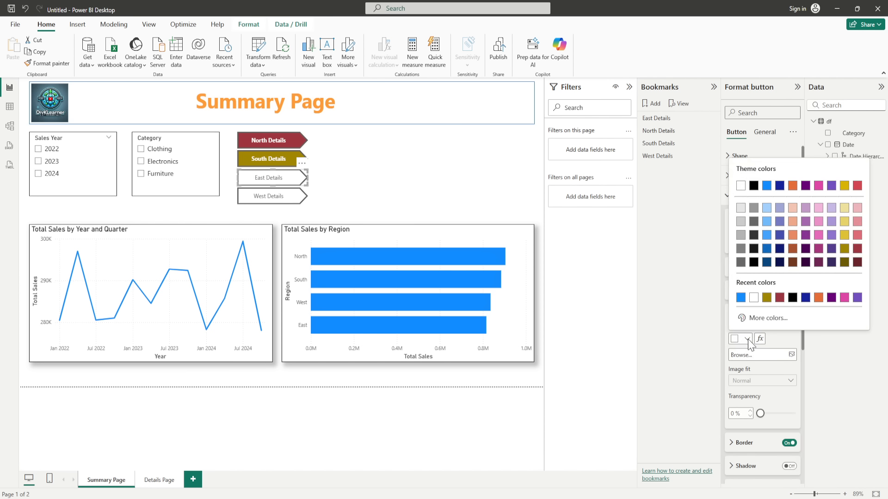
pyautogui.click(758, 318)
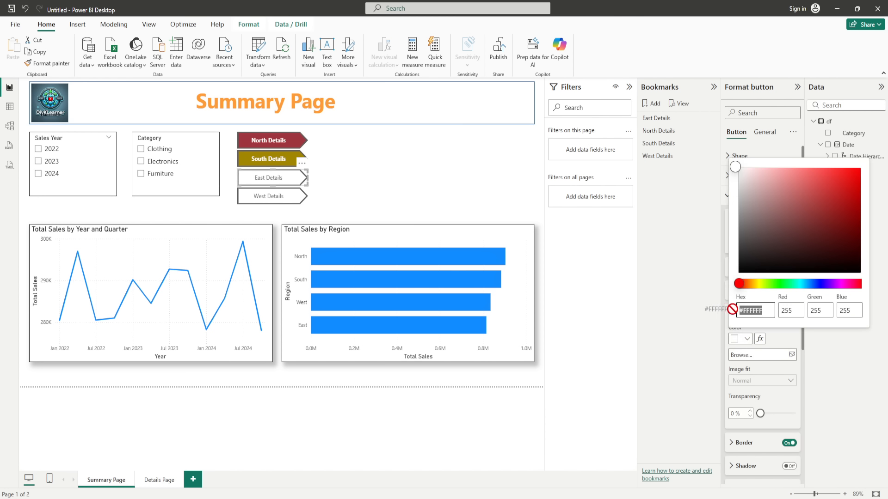
pyautogui.hotkey('ctrl', 'v')
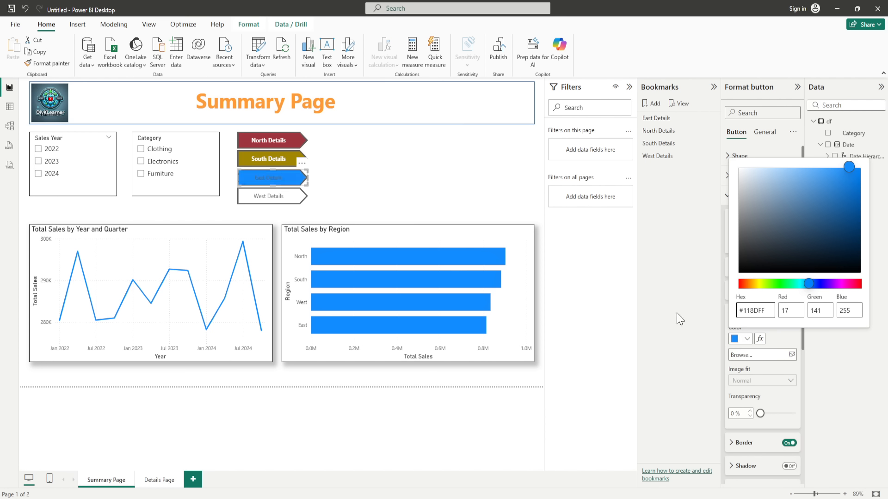
pyautogui.click(703, 316)
pyautogui.click(732, 315)
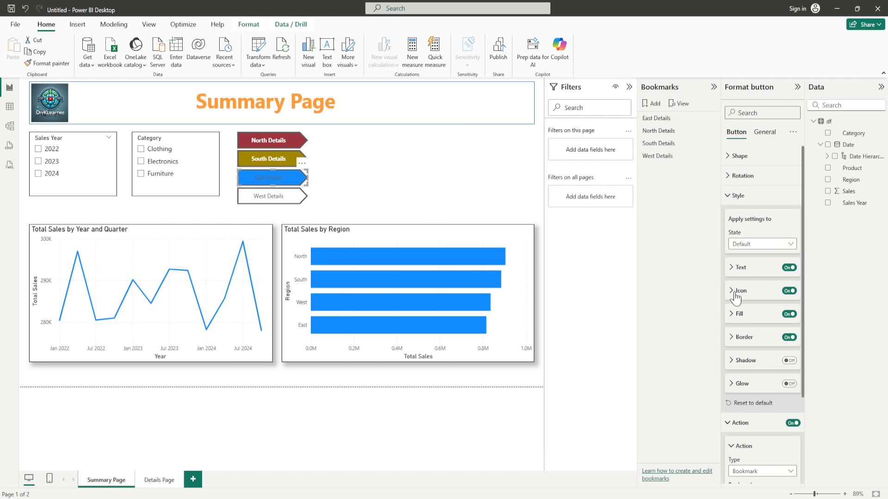
# Step: Make the East Details label white and bold
pyautogui.click(730, 272)
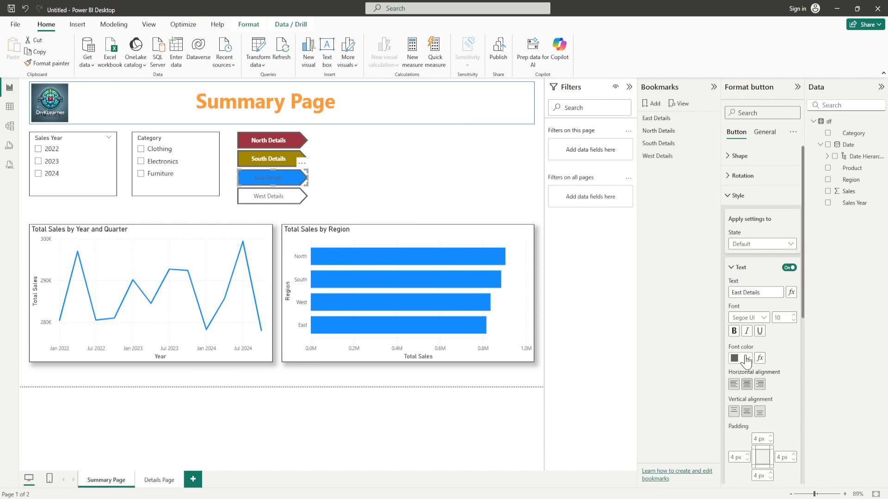
pyautogui.click(745, 359)
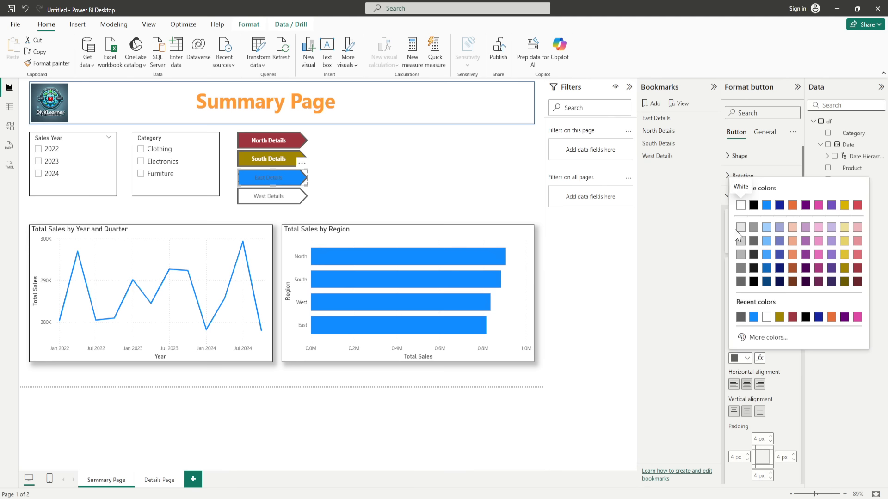
pyautogui.click(740, 205)
pyautogui.click(737, 334)
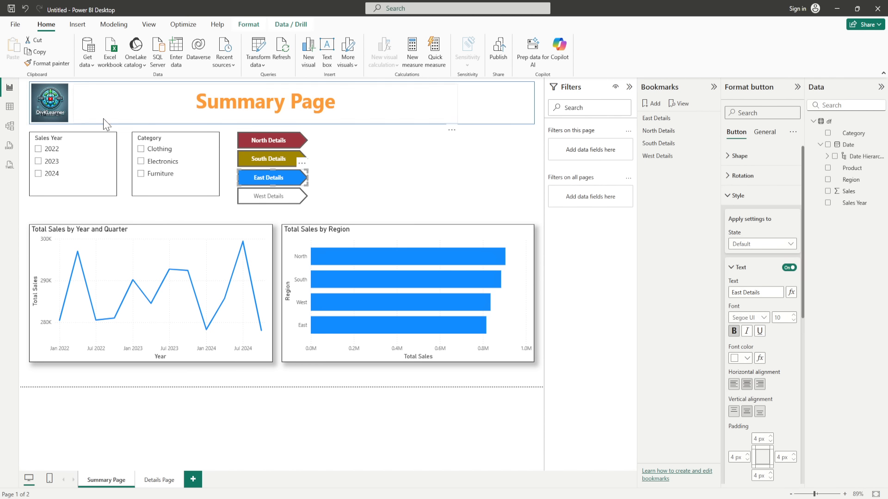
pyautogui.click(360, 194)
pyautogui.click(263, 204)
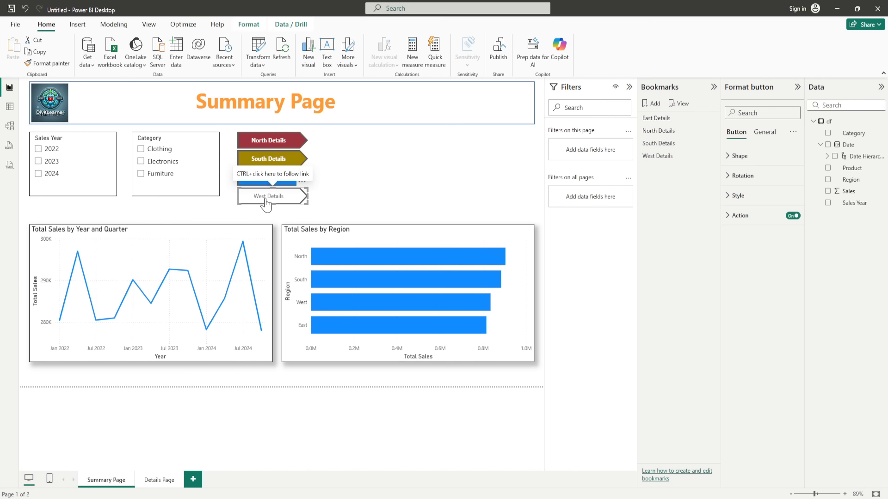
# Step: Fill the West Details button with a custom dark green at 0% transparency
pyautogui.click(728, 196)
pyautogui.click(729, 196)
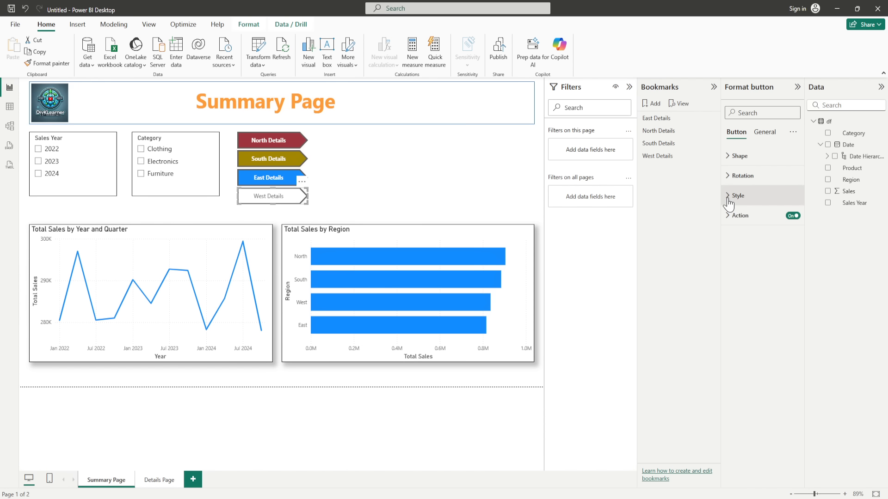
pyautogui.click(728, 196)
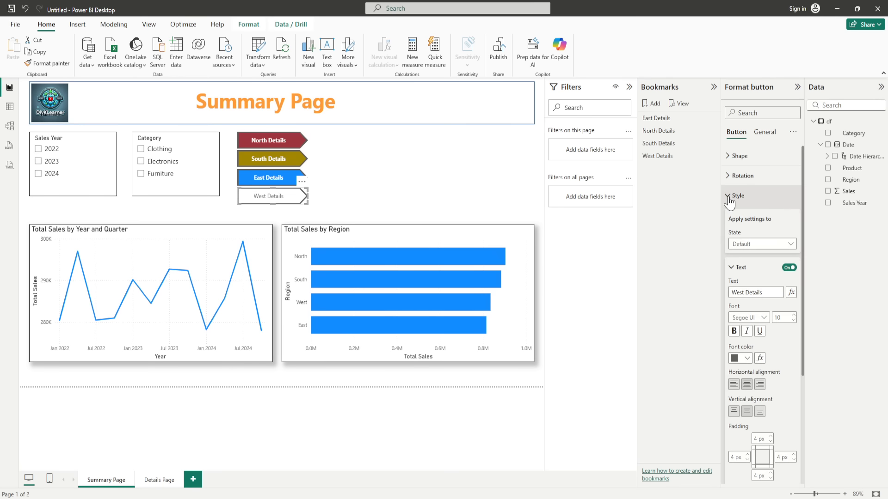
pyautogui.click(731, 273)
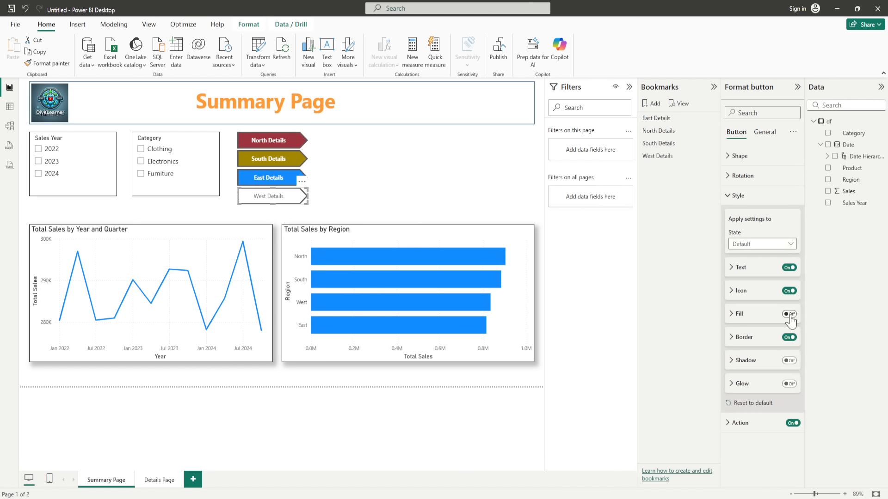
pyautogui.click(736, 314)
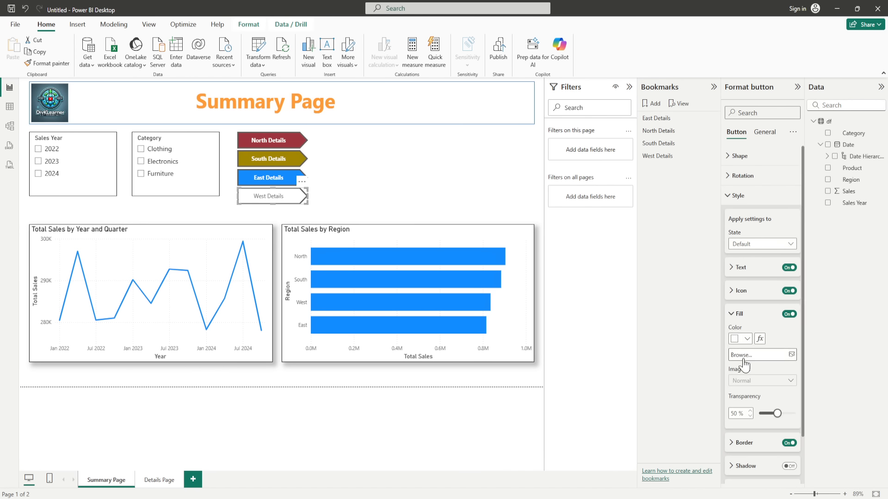
pyautogui.click(748, 344)
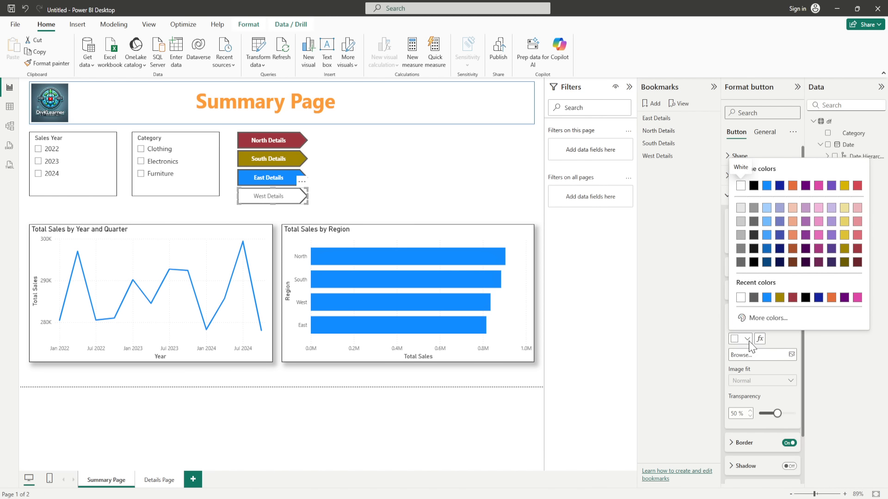
pyautogui.click(764, 323)
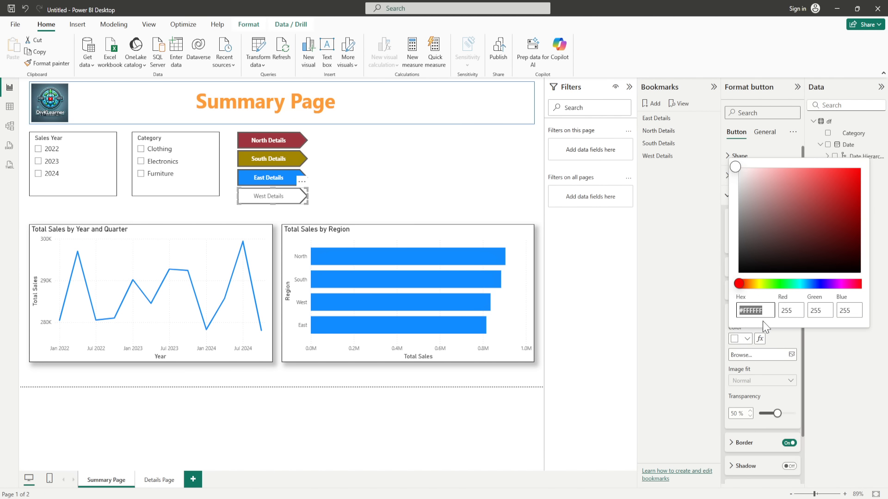
pyautogui.click(788, 284)
pyautogui.moveTo(788, 288); pyautogui.dragTo(785, 288)
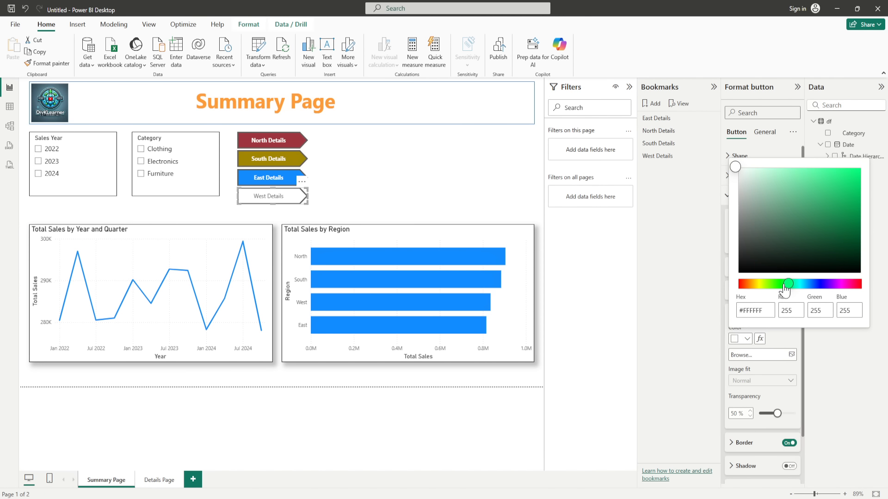
pyautogui.click(825, 239)
pyautogui.moveTo(830, 239); pyautogui.dragTo(852, 243)
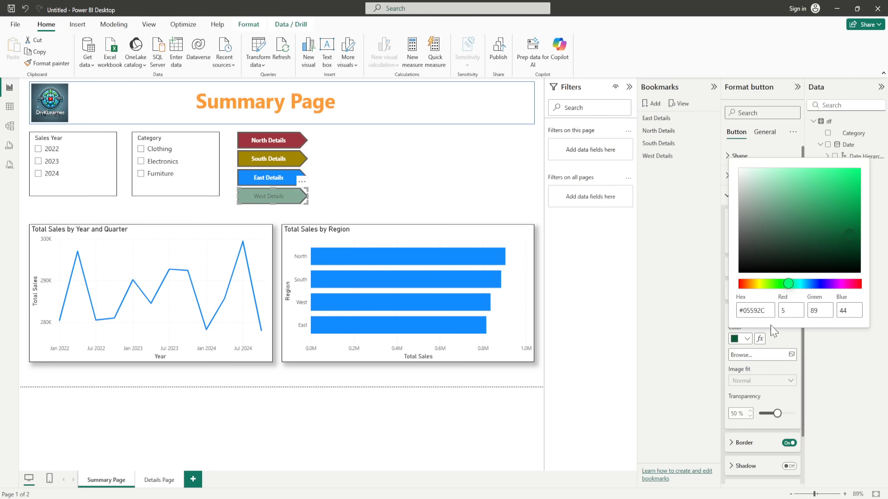
pyautogui.click(775, 416)
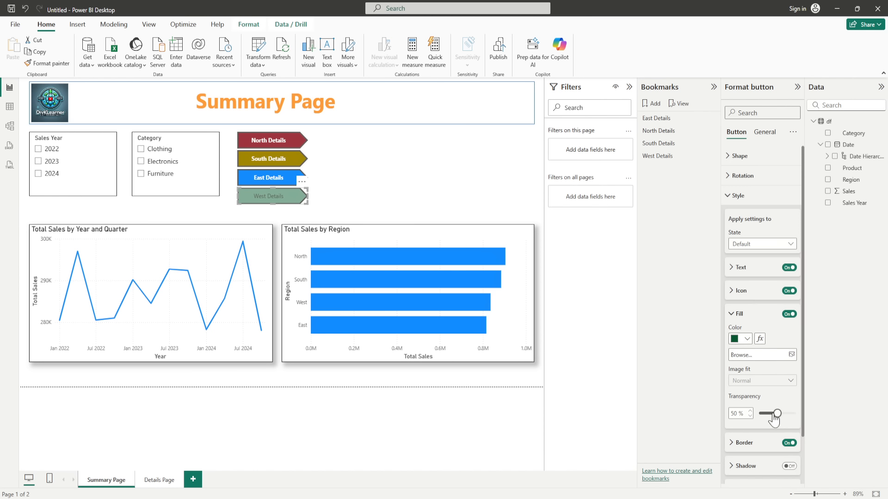
pyautogui.moveTo(774, 416); pyautogui.dragTo(754, 418)
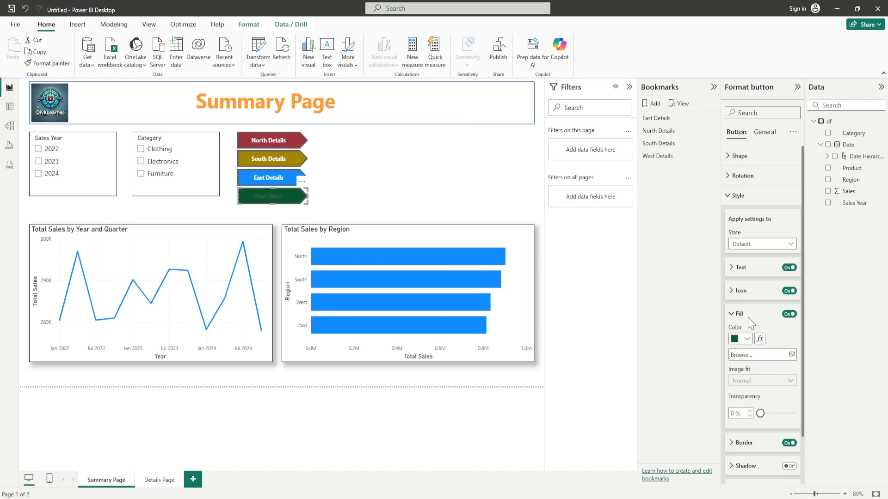
# Step: Make the West Details label white and bold
pyautogui.click(731, 268)
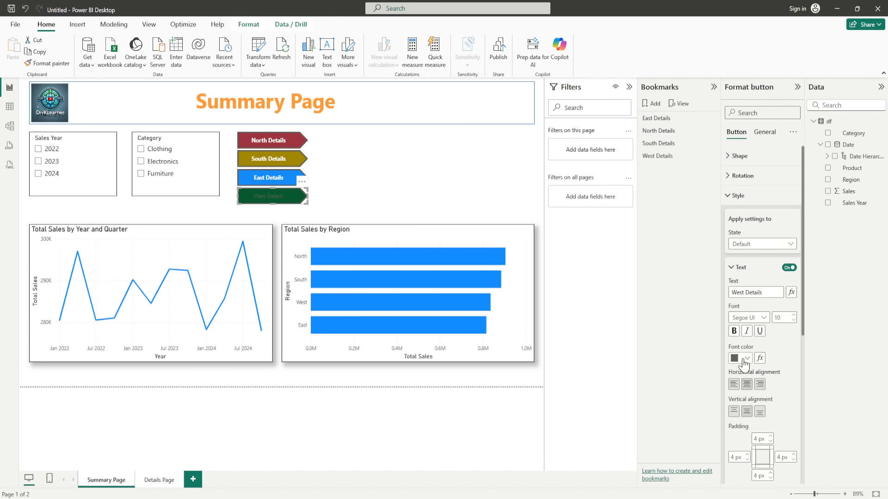
pyautogui.click(743, 359)
pyautogui.click(741, 205)
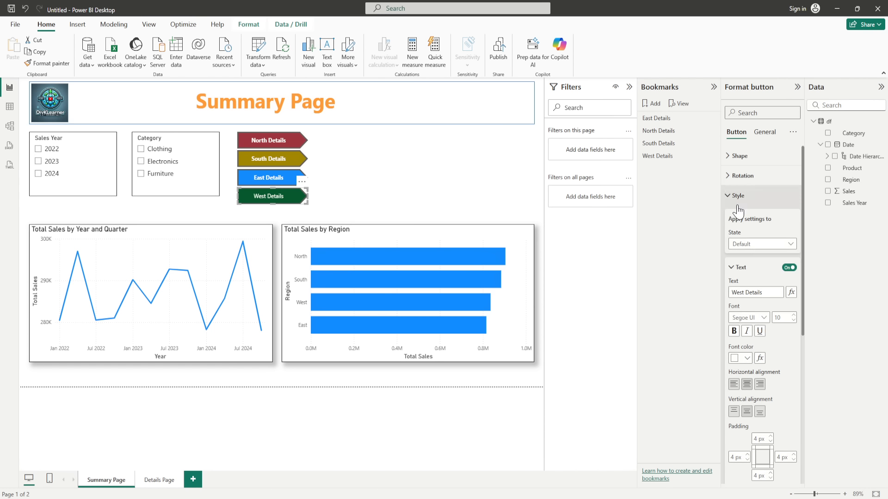
pyautogui.click(732, 331)
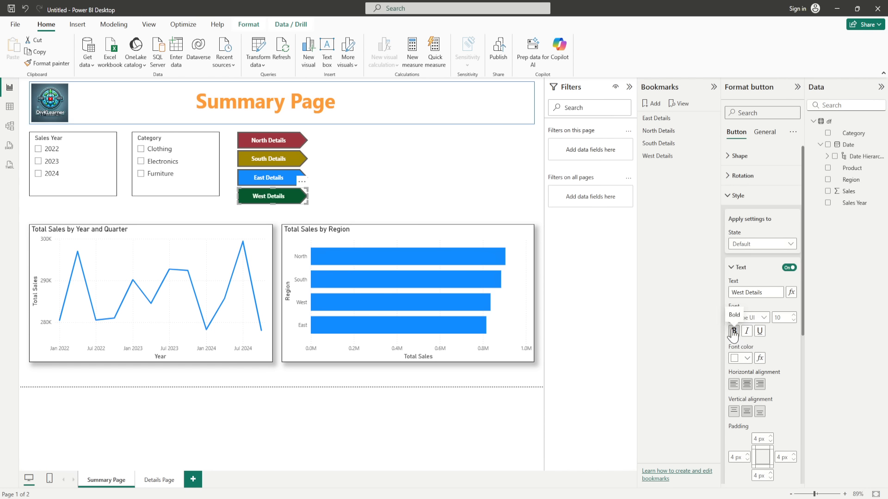
# Step: Review the East and South Details buttons' styling
pyautogui.click(475, 190)
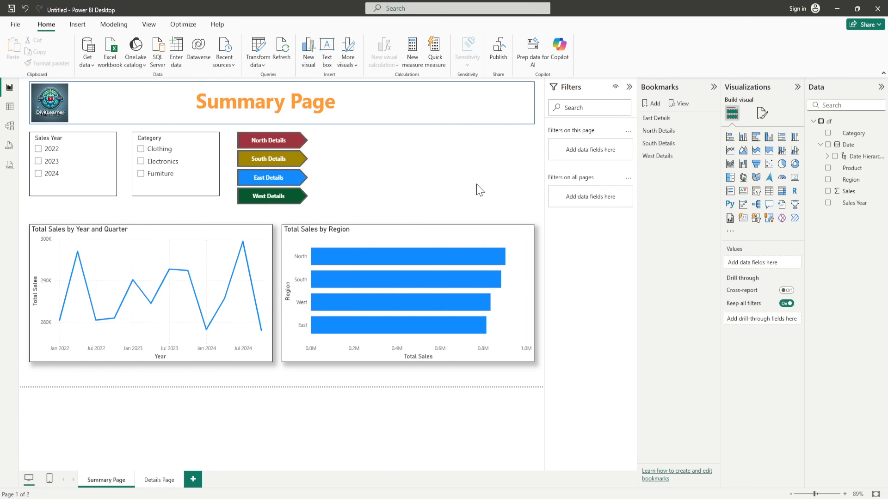
pyautogui.click(267, 181)
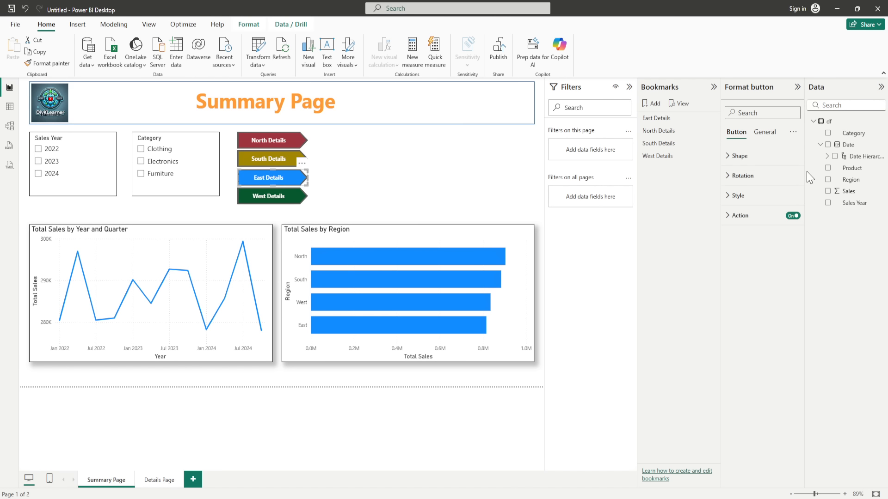
pyautogui.click(734, 195)
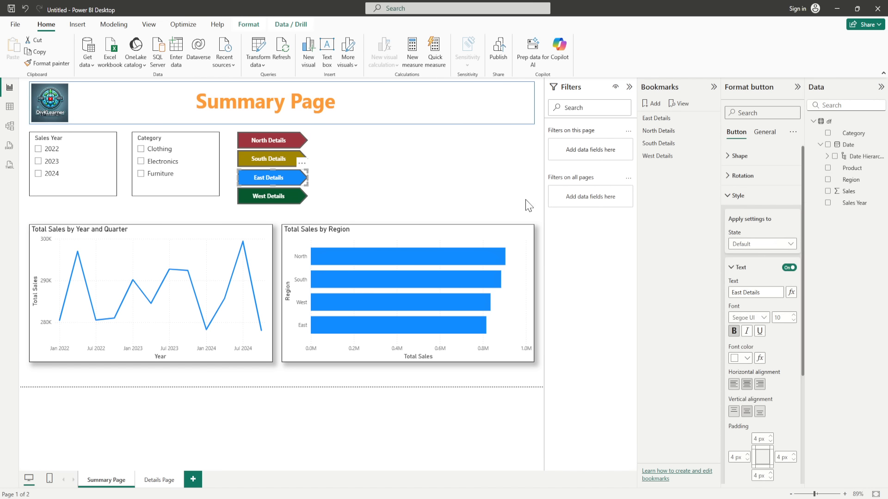
pyautogui.click(271, 158)
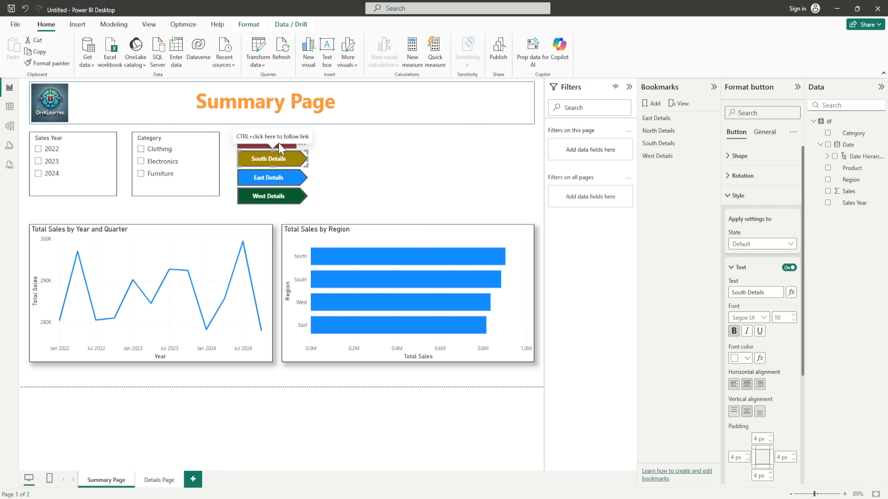
pyautogui.click(397, 166)
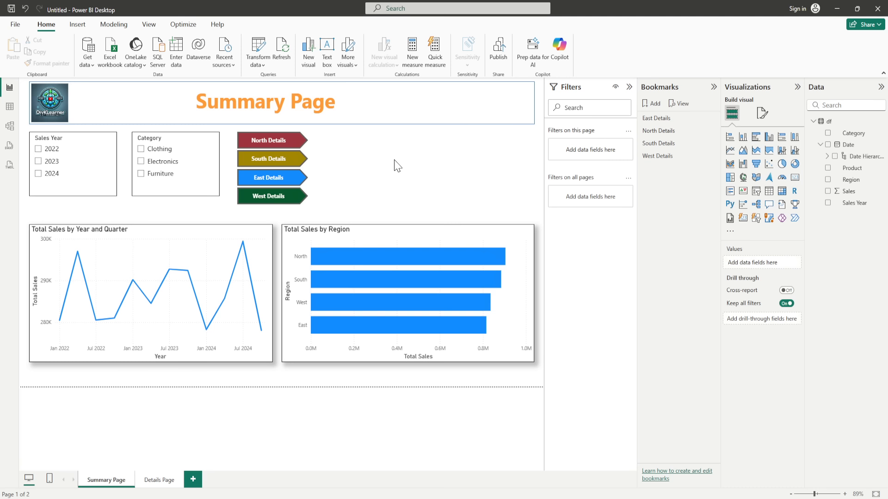
pyautogui.keyDown('ctrl'); pyautogui.click(298, 143); pyautogui.keyUp('ctrl')
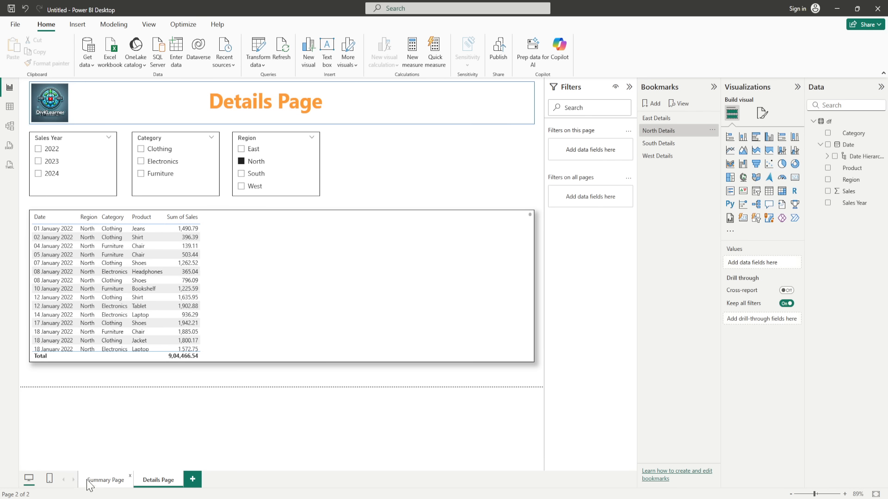
pyautogui.click(109, 480)
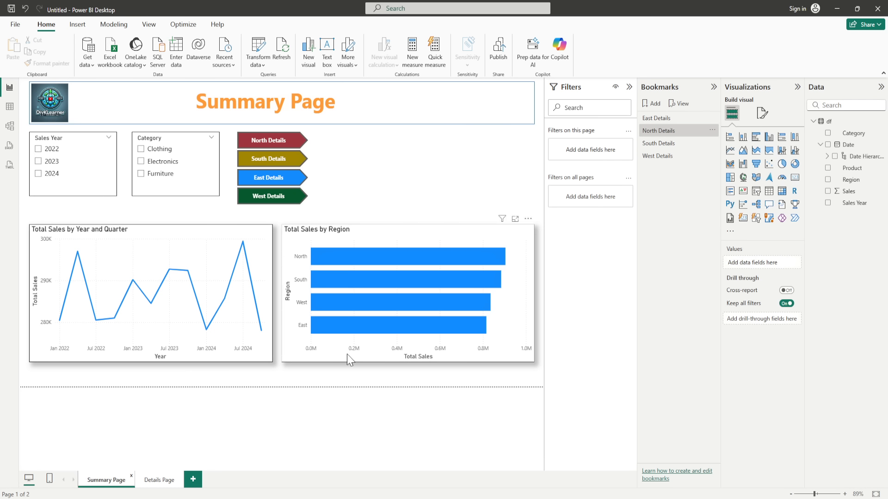
# Step: Delete the extra Bookmark 6 and remove the stray Python visual
pyautogui.doubleClick(656, 111)
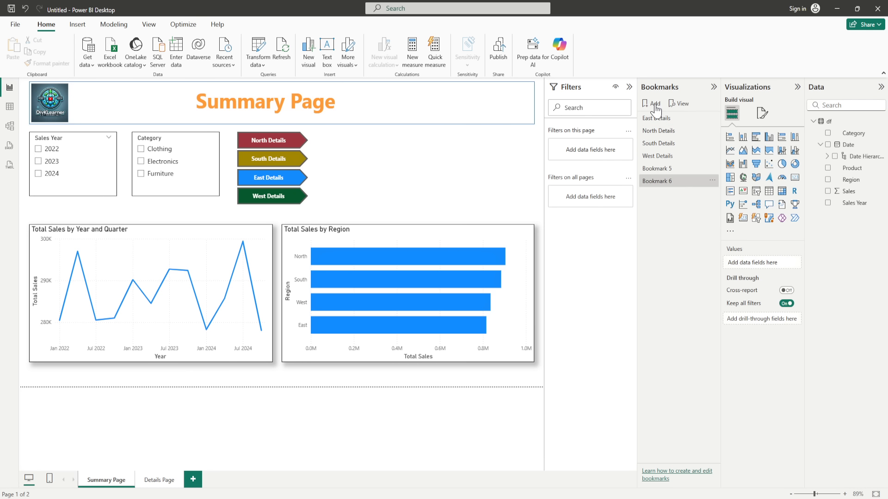
pyautogui.click(712, 181)
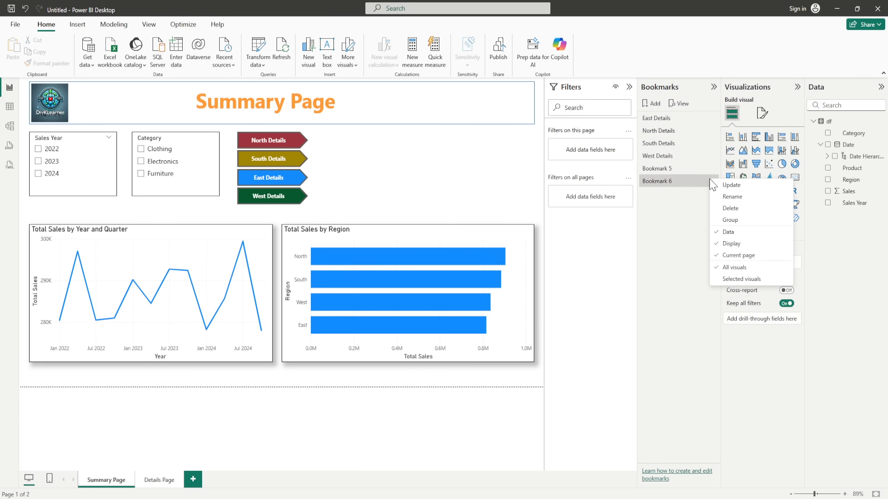
pyautogui.click(731, 209)
pyautogui.click(730, 205)
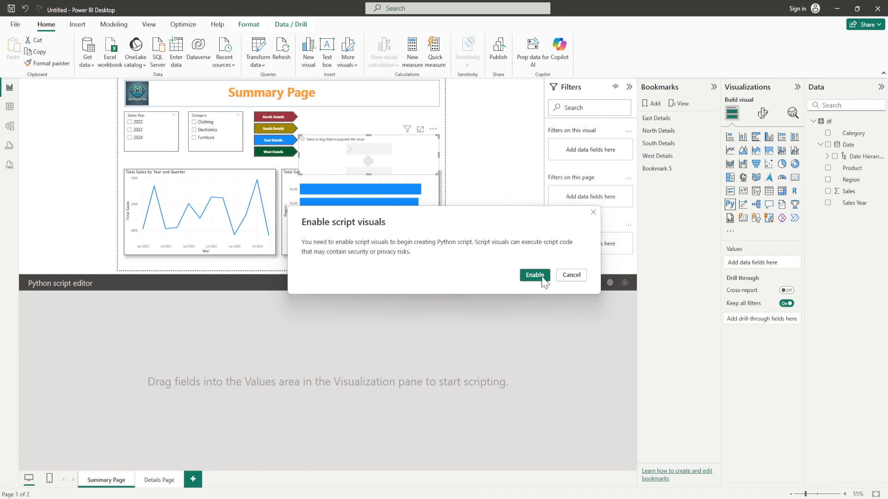
pyautogui.click(574, 277)
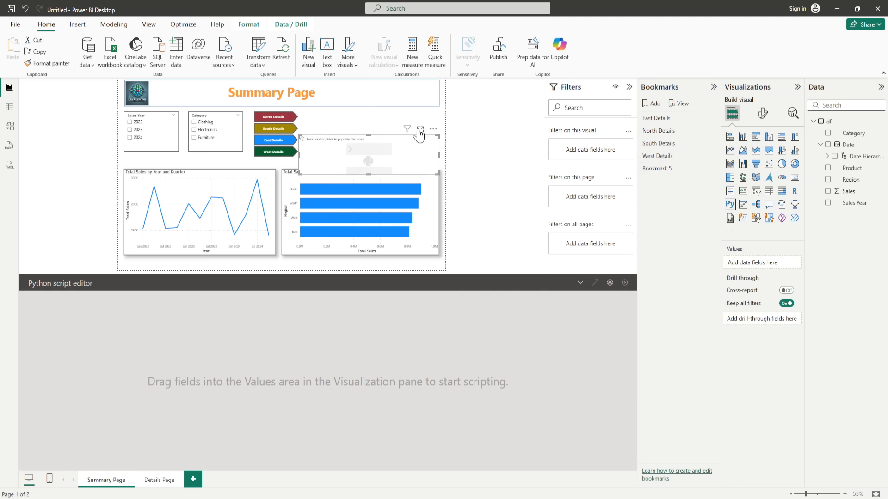
pyautogui.click(433, 129)
pyautogui.click(456, 139)
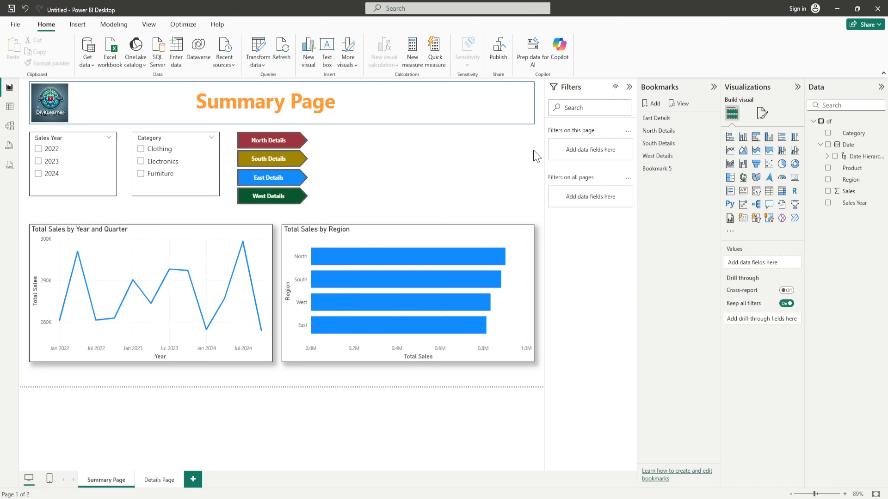
# Step: Rename Bookmark 5 to 'Home' and go back to the Details Page
pyautogui.doubleClick(672, 170)
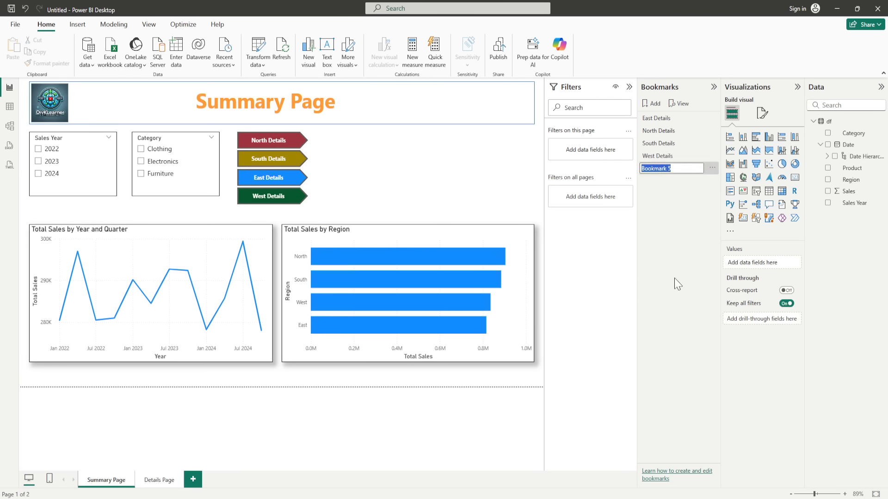
pyautogui.press('BackSpace')
pyautogui.write('Home')
pyautogui.click(471, 196)
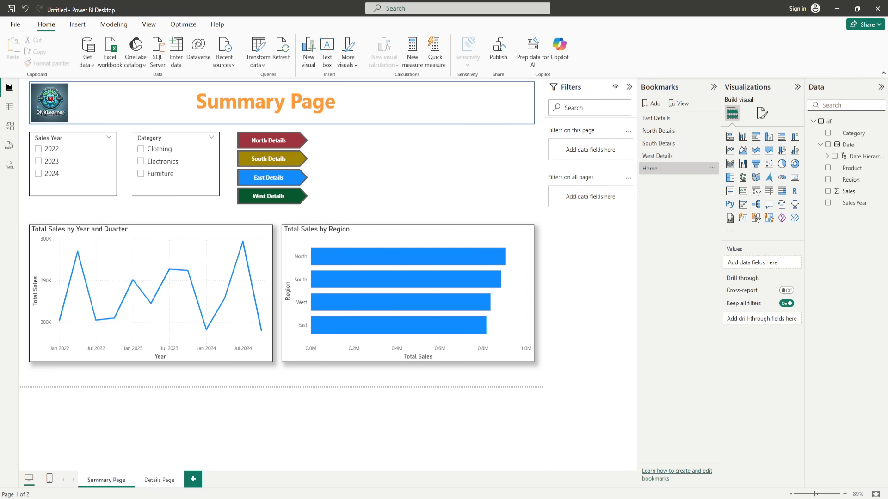
pyautogui.click(158, 484)
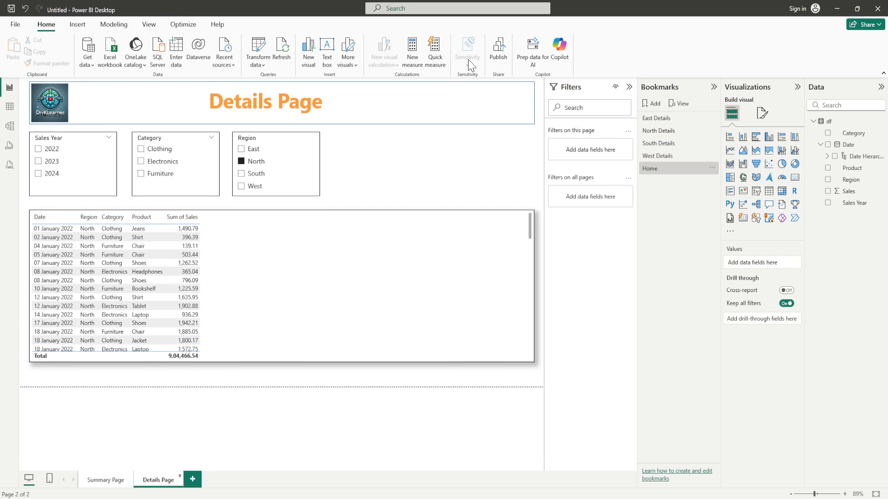
# Step: Place a blank button at the right end of the Details Page title bar with text enabled
pyautogui.click(505, 109)
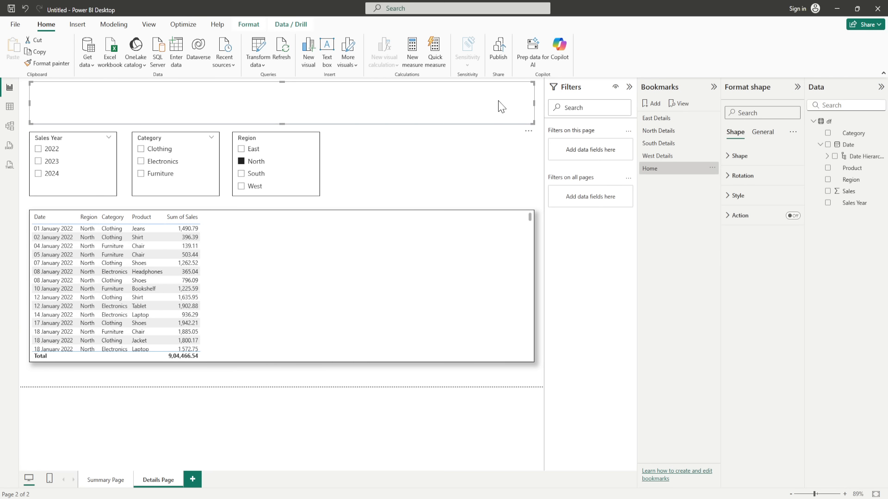
pyautogui.click(503, 170)
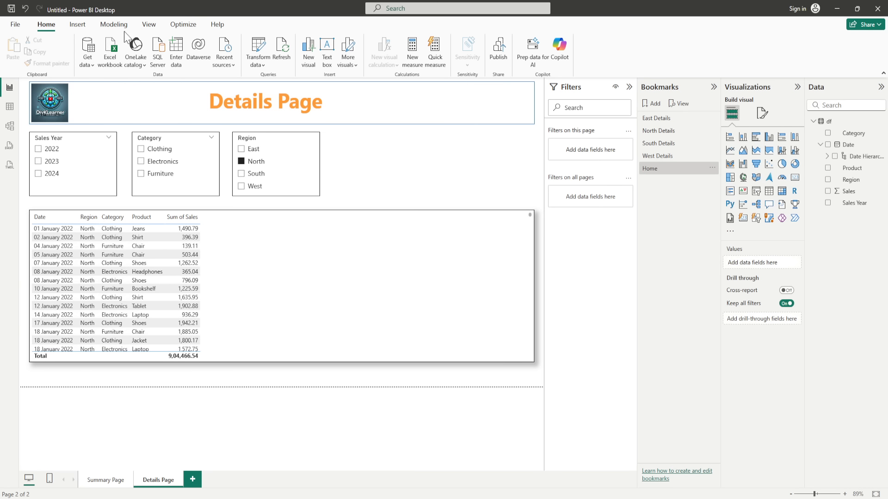
pyautogui.click(77, 25)
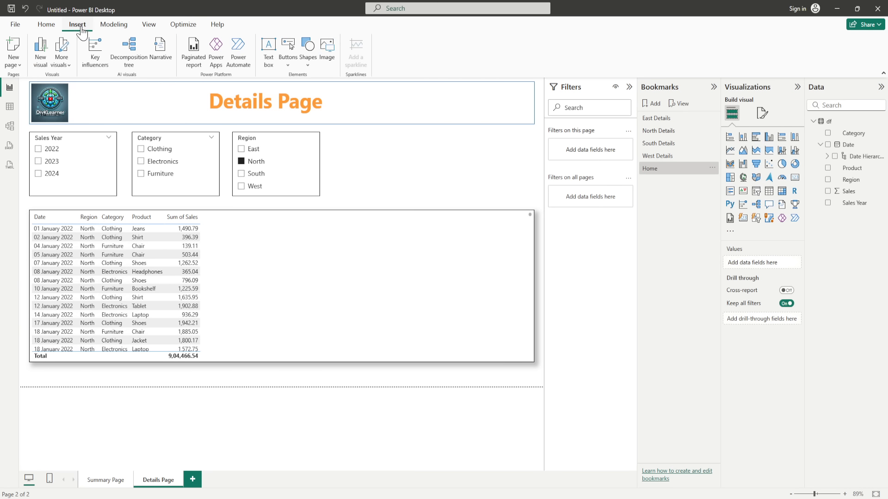
pyautogui.click(283, 68)
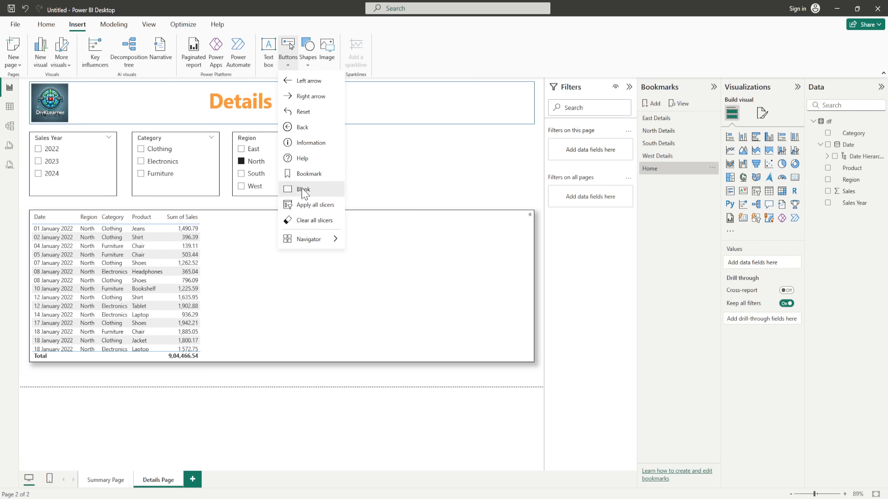
pyautogui.click(302, 189)
pyautogui.moveTo(35, 90); pyautogui.dragTo(527, 119)
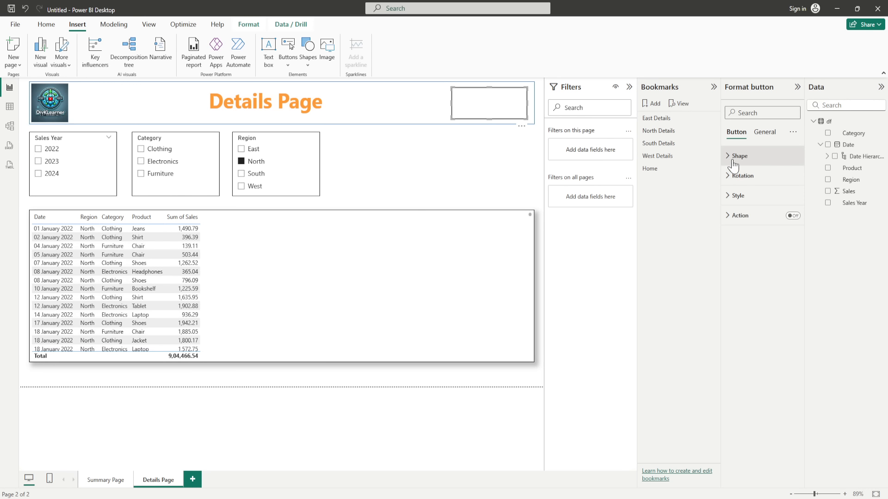
pyautogui.click(729, 198)
pyautogui.click(791, 267)
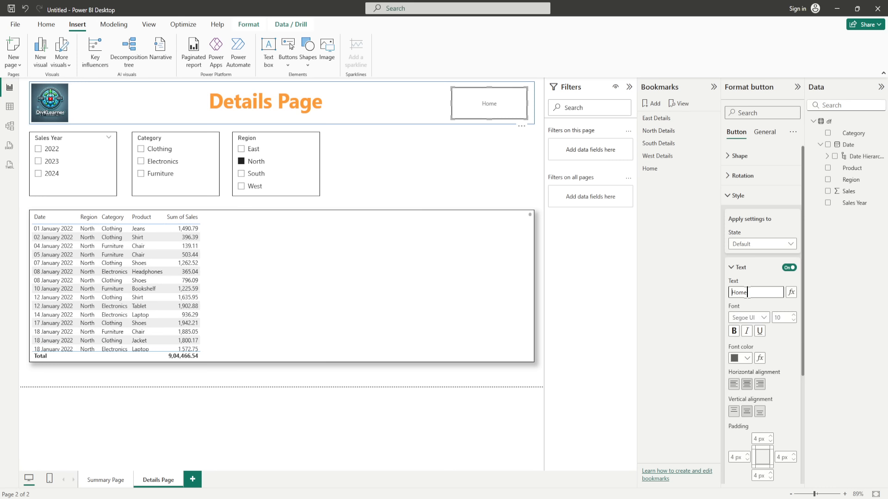
# Step: Add a house emoji before 'Home' on the button label and raise the font size to 22
pyautogui.press('super+period')
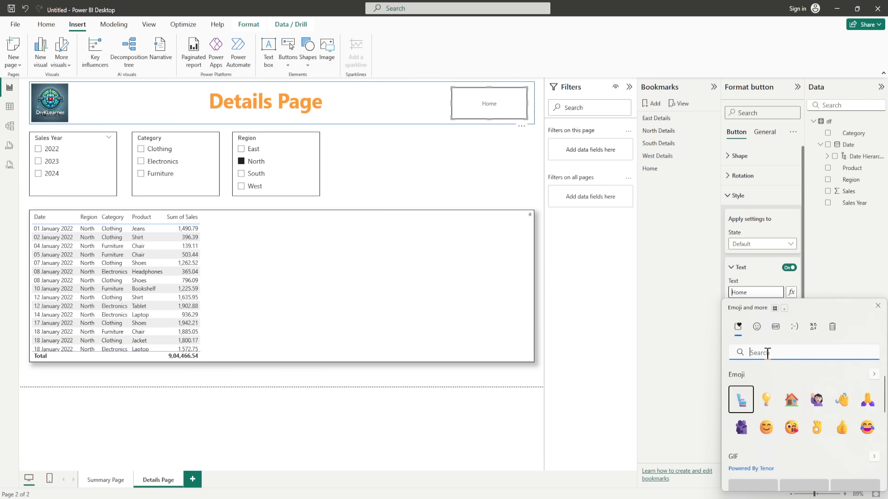
pyautogui.write('home')
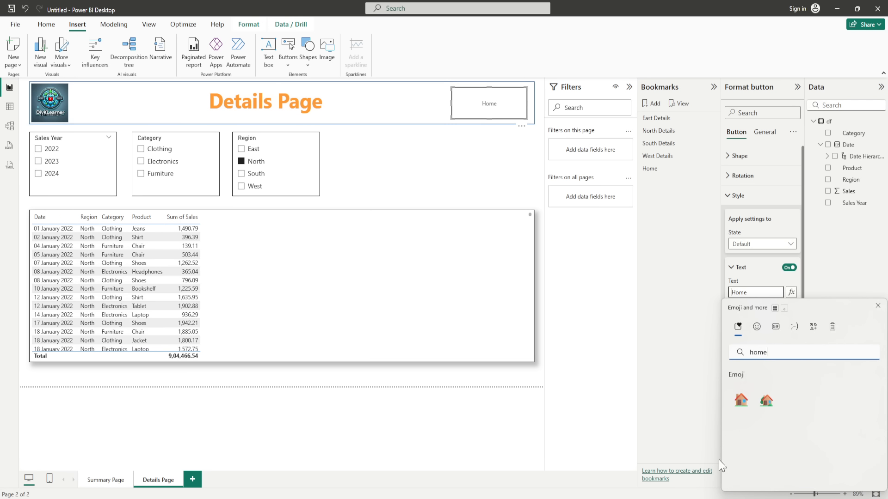
pyautogui.click(740, 399)
pyautogui.press('Escape')
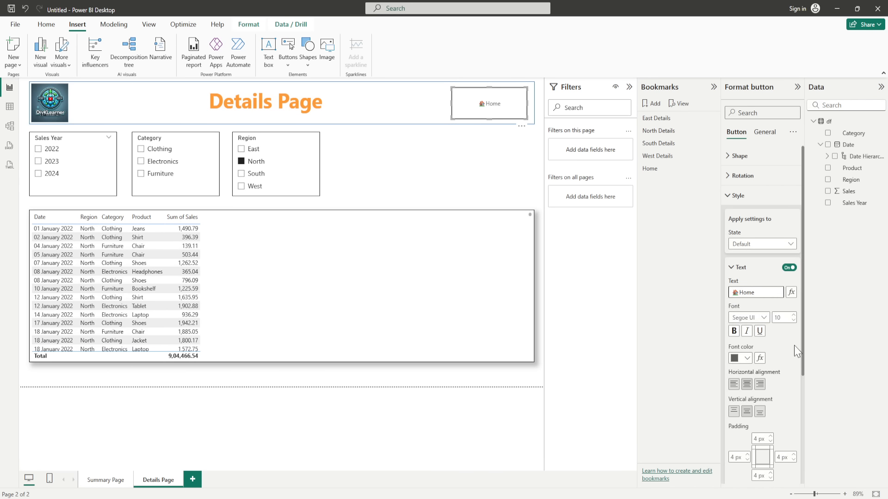
pyautogui.click(794, 316)
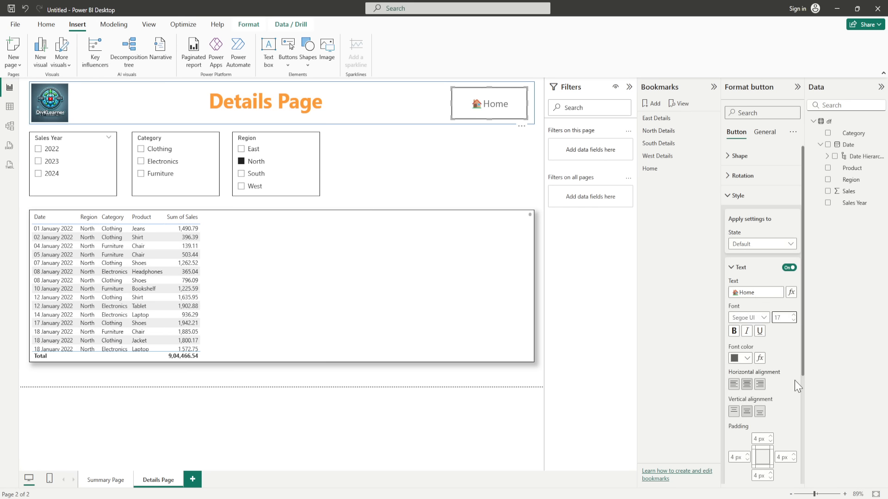
pyautogui.click(793, 316)
pyautogui.click(792, 316)
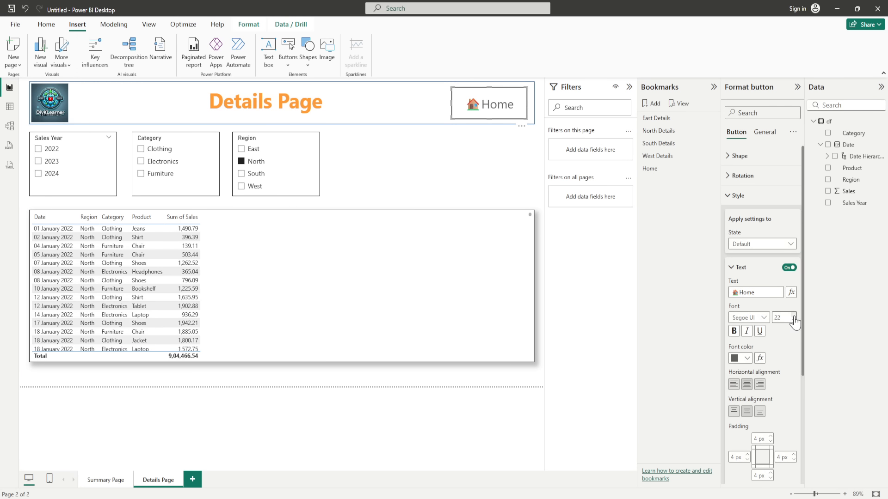
# Step: Give the Home button a Bookmark action linked to Home, then test it returns to Summary Page
pyautogui.click(731, 198)
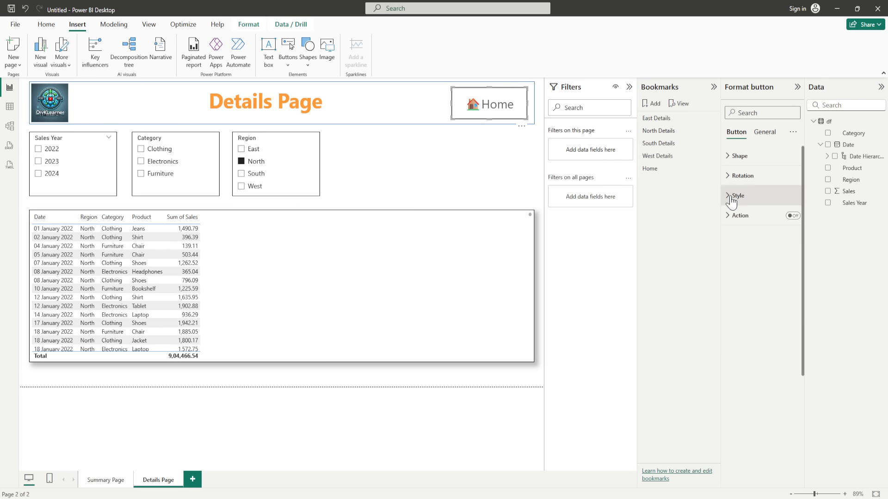
pyautogui.click(793, 216)
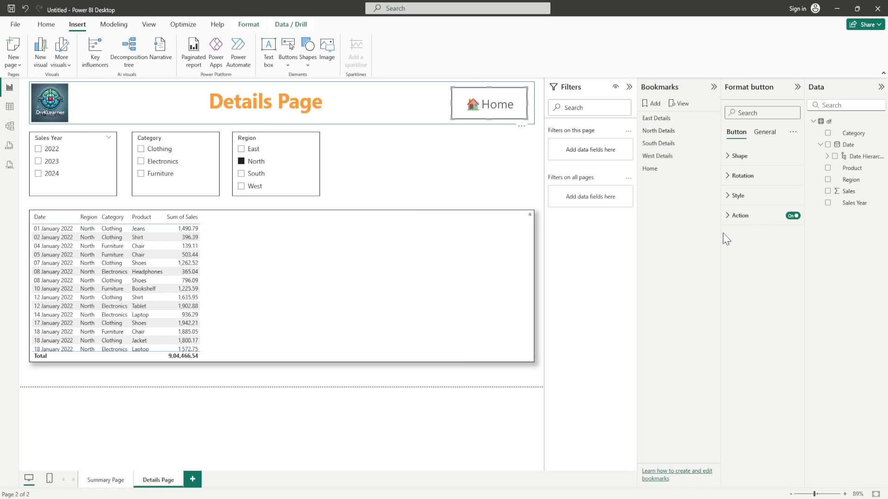
pyautogui.click(736, 216)
pyautogui.click(748, 266)
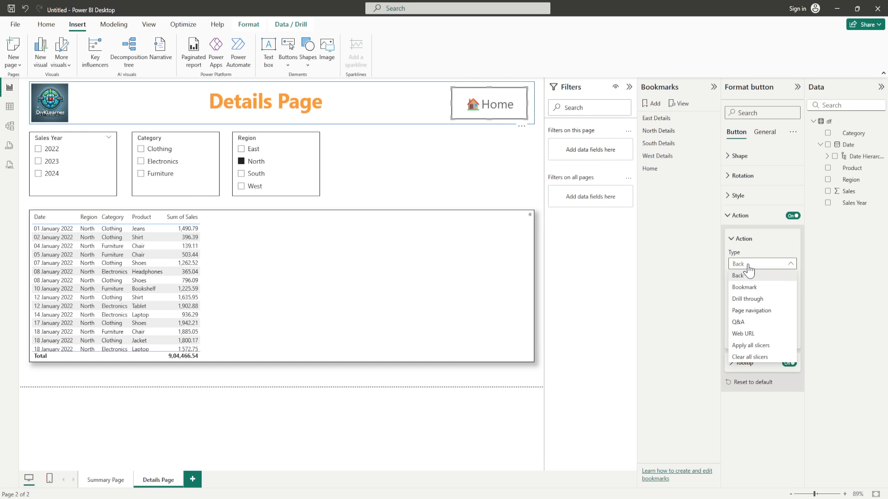
pyautogui.click(744, 287)
pyautogui.click(752, 289)
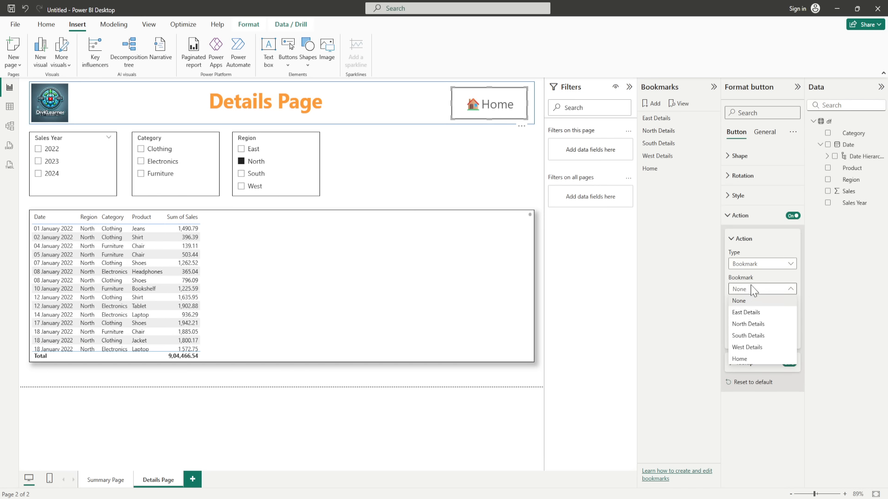
pyautogui.click(742, 359)
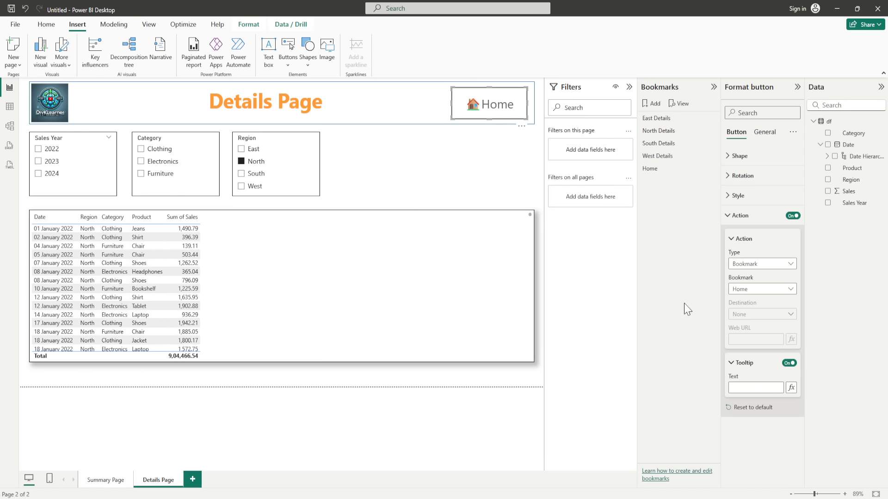
pyautogui.keyDown('ctrl'); pyautogui.click(492, 111); pyautogui.keyUp('ctrl')
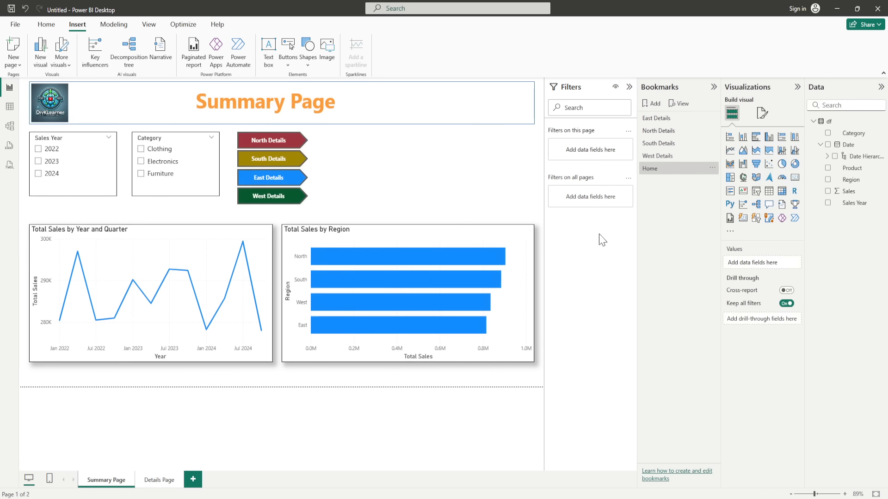
# Step: Test the North, South, East and West Details buttons, returning via Home each time
pyautogui.keyDown('ctrl'); pyautogui.click(261, 147); pyautogui.keyUp('ctrl')
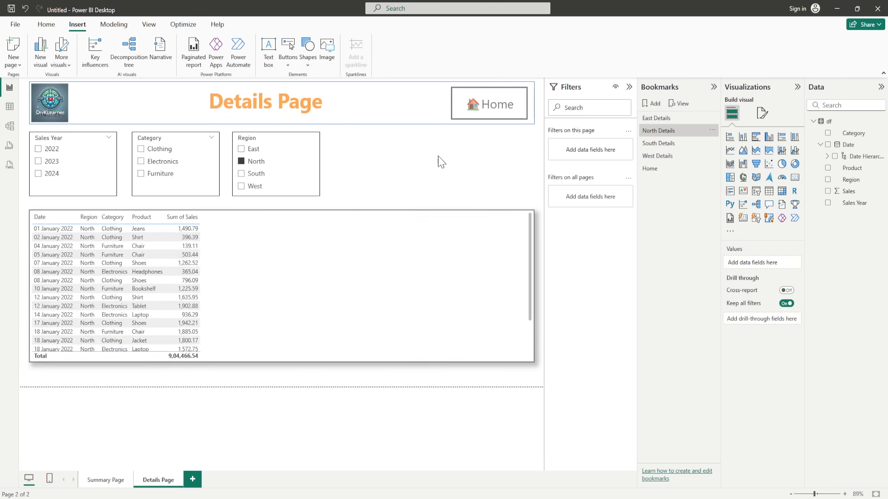
pyautogui.keyDown('ctrl'); pyautogui.click(494, 112); pyautogui.keyUp('ctrl')
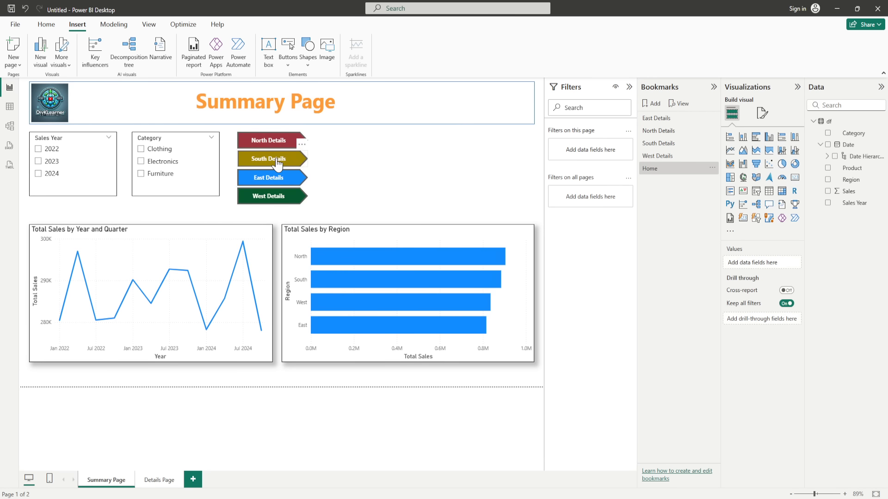
pyautogui.keyDown('ctrl'); pyautogui.click(277, 163); pyautogui.keyUp('ctrl')
pyautogui.keyDown('ctrl'); pyautogui.click(496, 104); pyautogui.keyUp('ctrl')
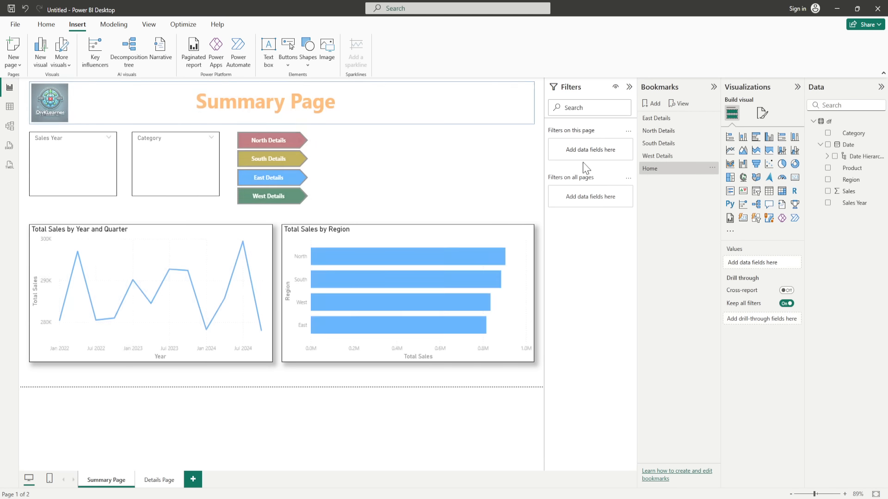
pyautogui.keyDown('ctrl'); pyautogui.click(291, 185); pyautogui.keyUp('ctrl')
pyautogui.keyDown('ctrl'); pyautogui.click(491, 110); pyautogui.keyUp('ctrl')
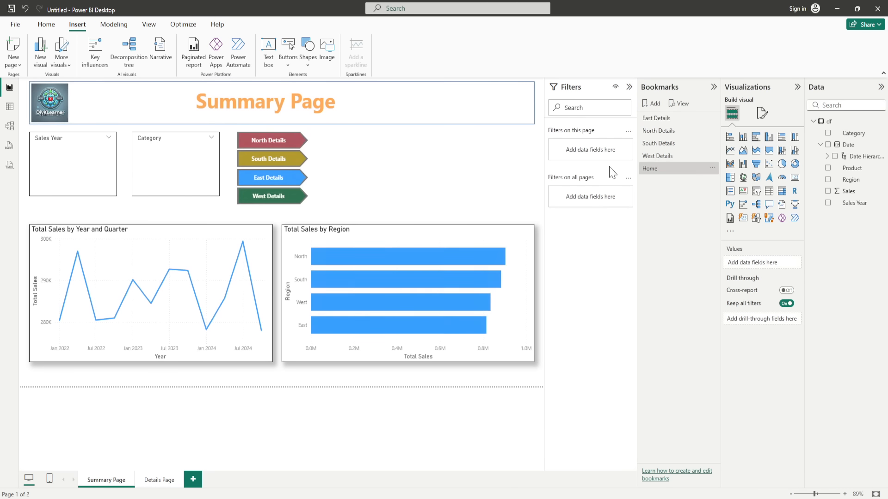
pyautogui.keyDown('ctrl'); pyautogui.click(263, 198); pyautogui.keyUp('ctrl')
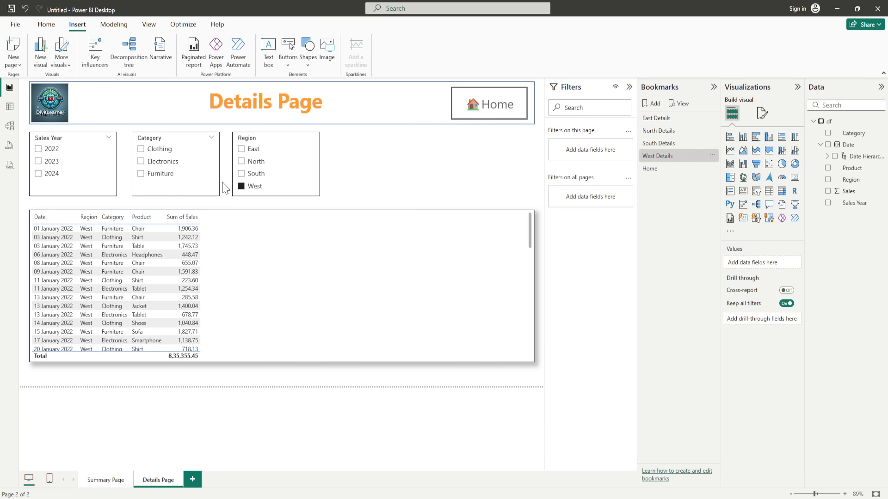
pyautogui.keyDown('ctrl'); pyautogui.click(495, 116); pyautogui.keyUp('ctrl')
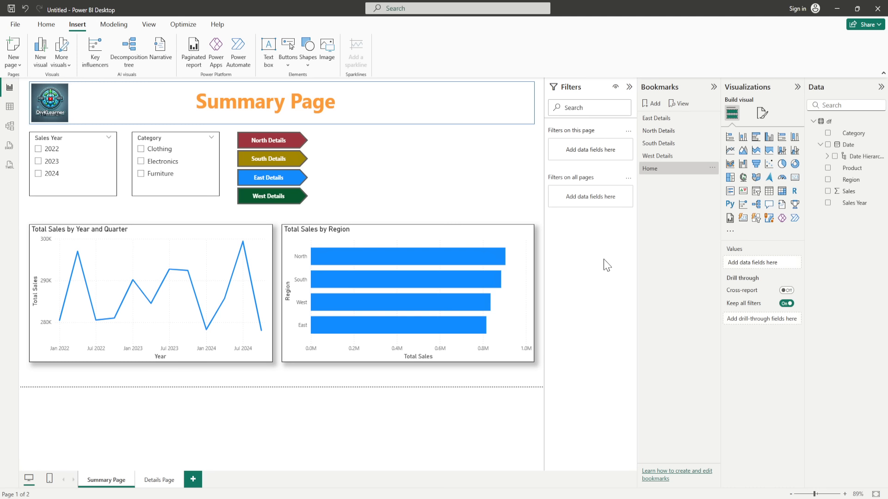
# Step: Filter the Summary Page to 2022 in Sales Year and Furniture in Category
pyautogui.click(40, 155)
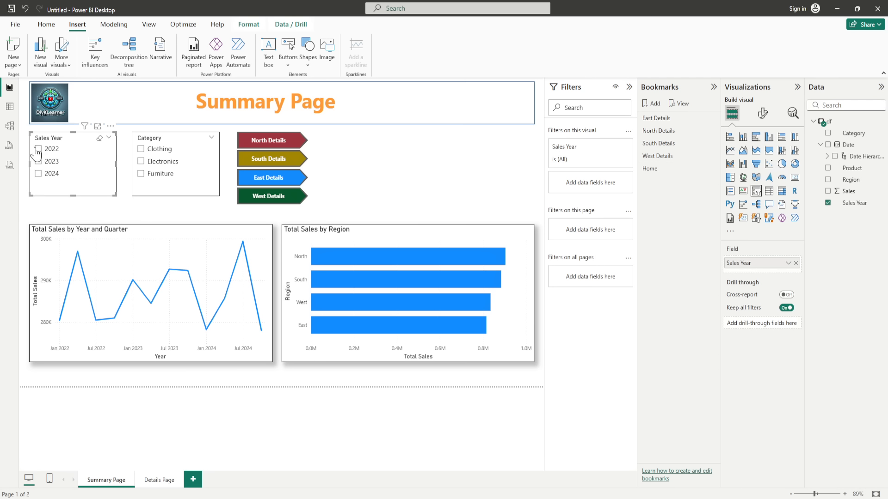
pyautogui.click(36, 150)
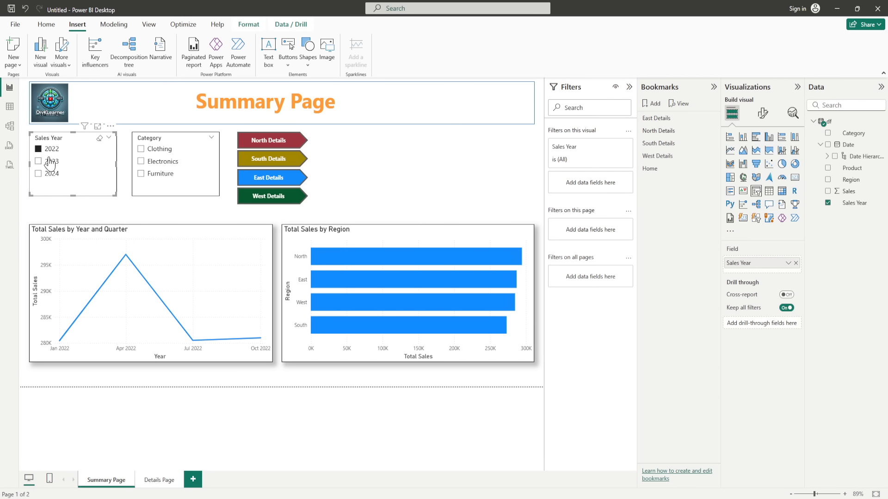
pyautogui.click(135, 179)
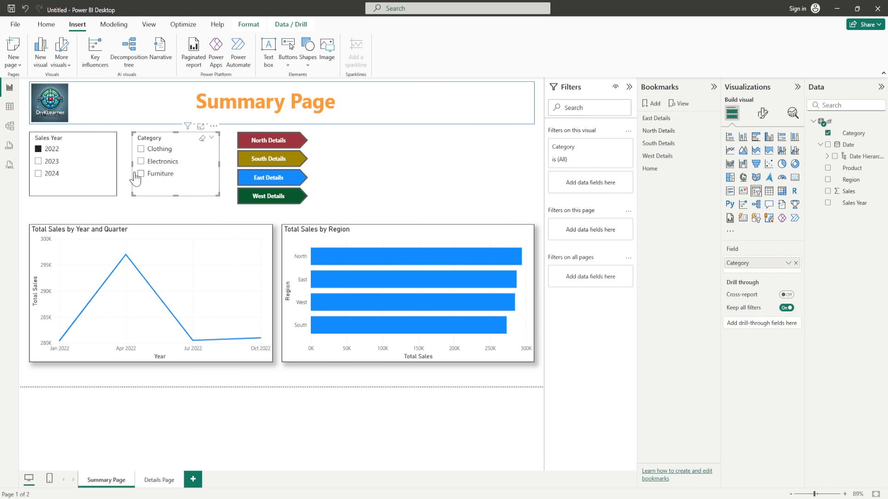
pyautogui.click(141, 174)
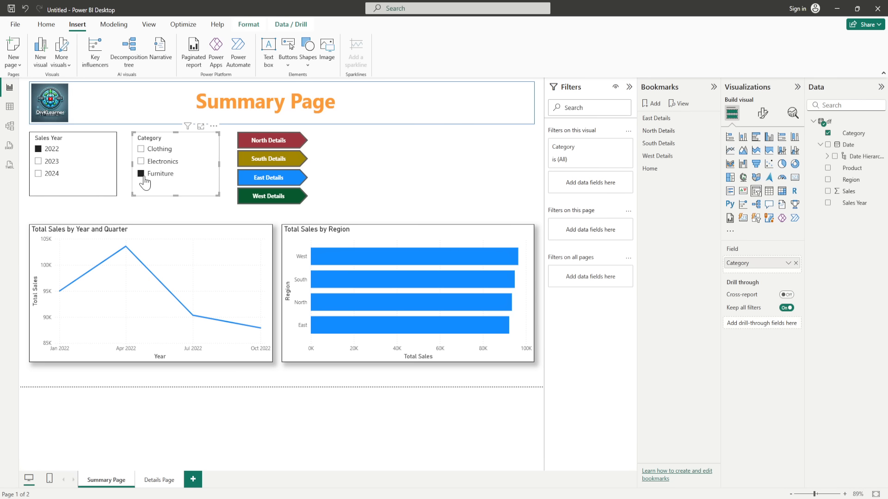
# Step: Bookmark the filtered view, delete the duplicate, and name it 'Funriture 2022'
pyautogui.click(654, 103)
pyautogui.click(653, 103)
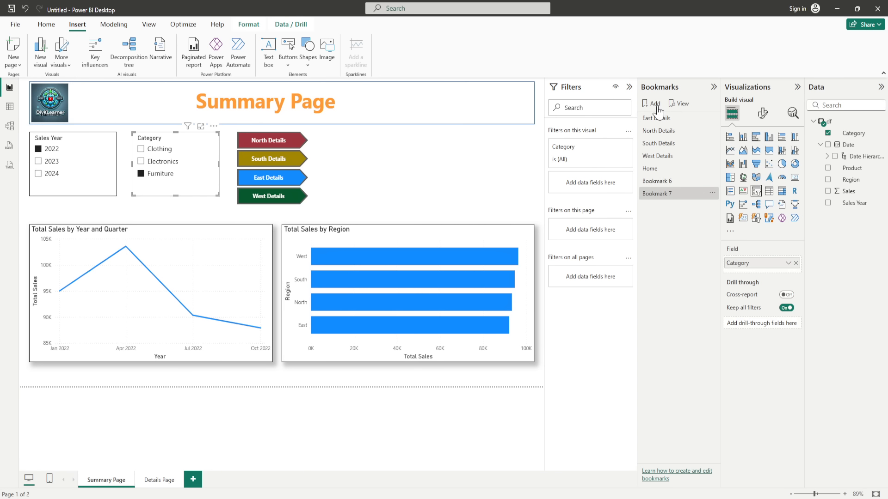
pyautogui.click(712, 194)
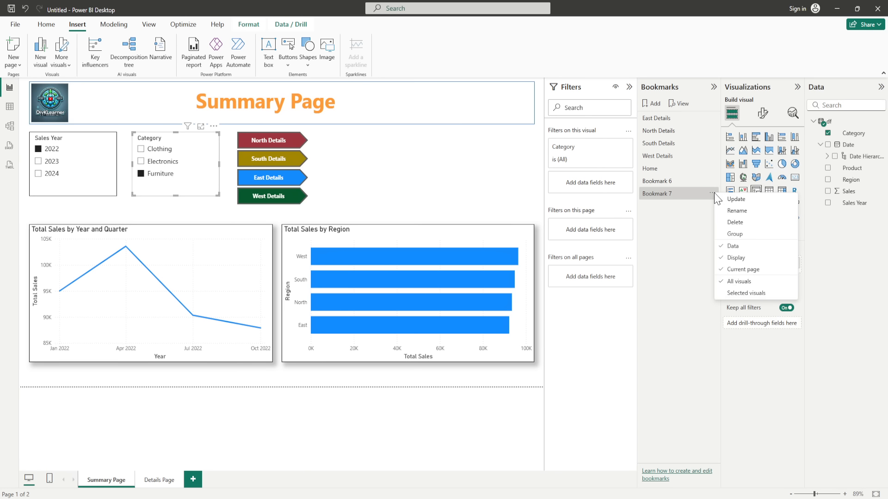
pyautogui.click(736, 222)
pyautogui.doubleClick(674, 181)
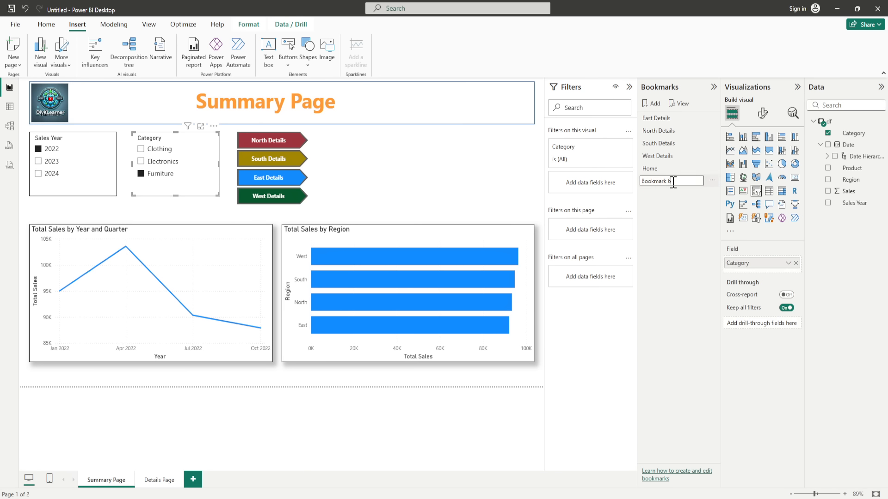
pyautogui.press('BackSpace')
pyautogui.press('BackSpace')
pyautogui.press('BackSpace')
pyautogui.press('BackSpace')
pyautogui.press('BackSpace')
pyautogui.press('BackSpace')
pyautogui.press('BackSpace')
pyautogui.write('Fun')
pyautogui.write('riture')
pyautogui.write(' 2022')
# Step: Save the Furniture 2022 bookmark name, then filter the page to 2023 and Electronics
pyautogui.press('Return')
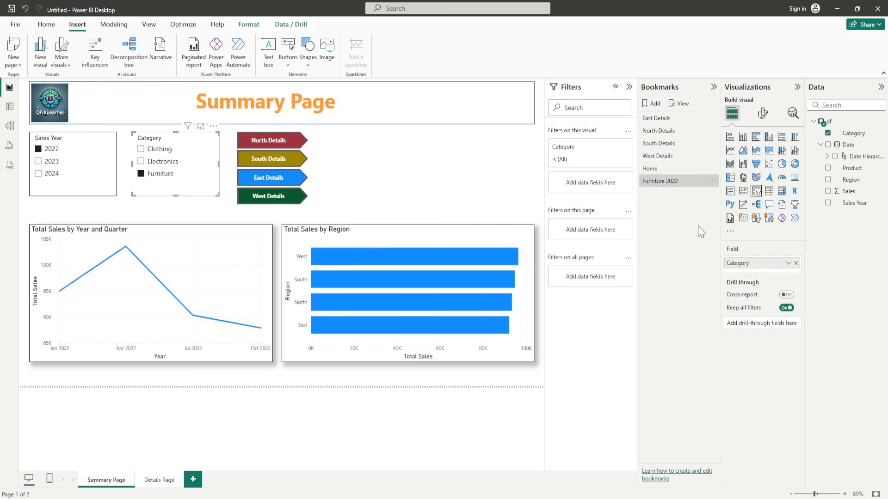
pyautogui.click(39, 161)
pyautogui.click(141, 162)
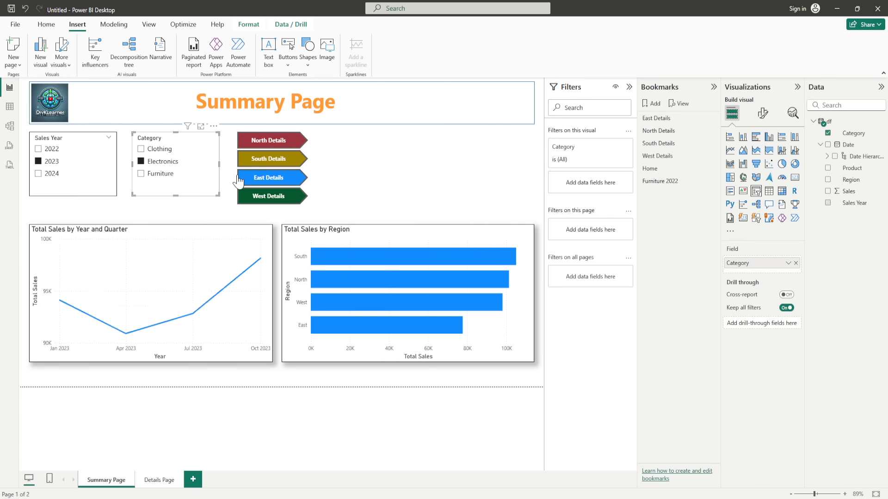
# Step: Add a bookmark of this view and rename it Electronics 2023
pyautogui.click(651, 104)
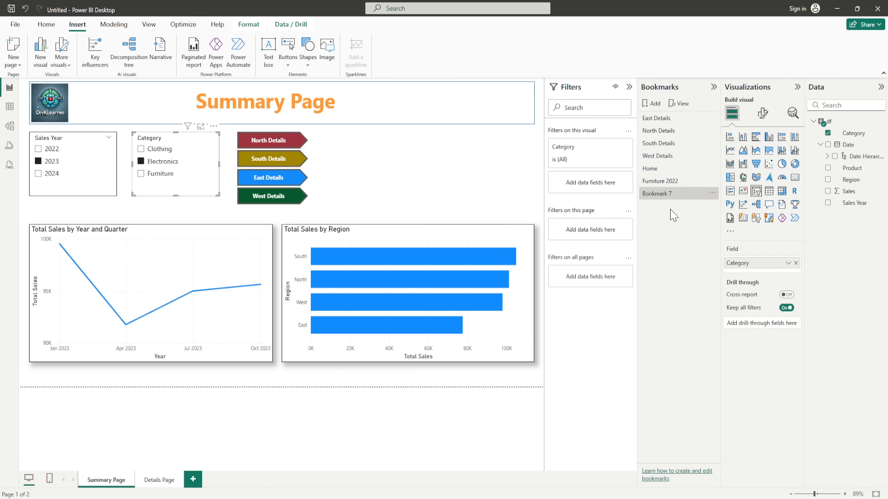
pyautogui.click(712, 193)
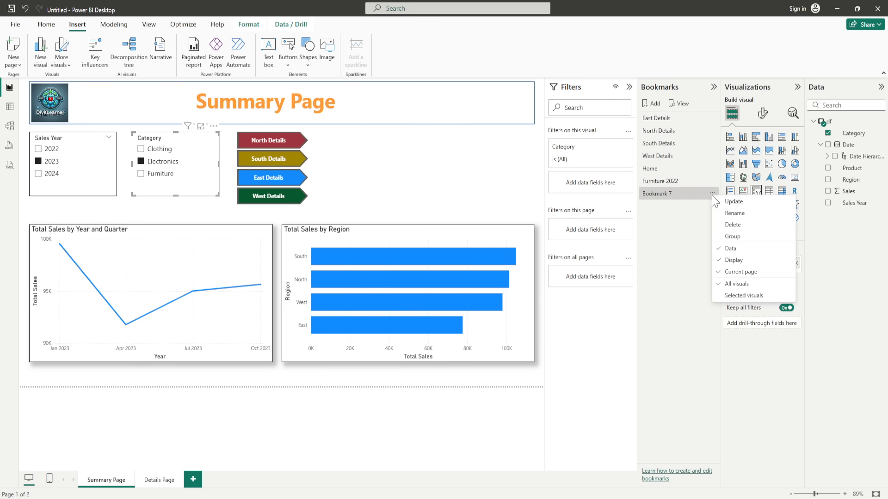
pyautogui.click(734, 213)
pyautogui.press('BackSpace')
pyautogui.press('BackSpace')
pyautogui.press('BackSpace')
pyautogui.press('BackSpace')
pyautogui.press('BackSpace')
pyautogui.press('BackSpace')
pyautogui.press('BackSpace')
pyautogui.press('BackSpace')
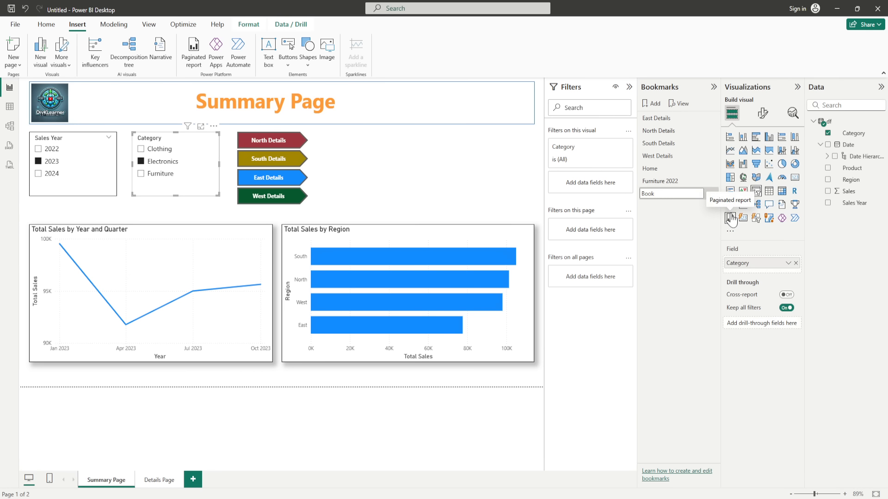
pyautogui.write('Eel')
pyautogui.write('lectronic')
pyautogui.write('s ')
pyautogui.write('2023')
pyautogui.click(702, 288)
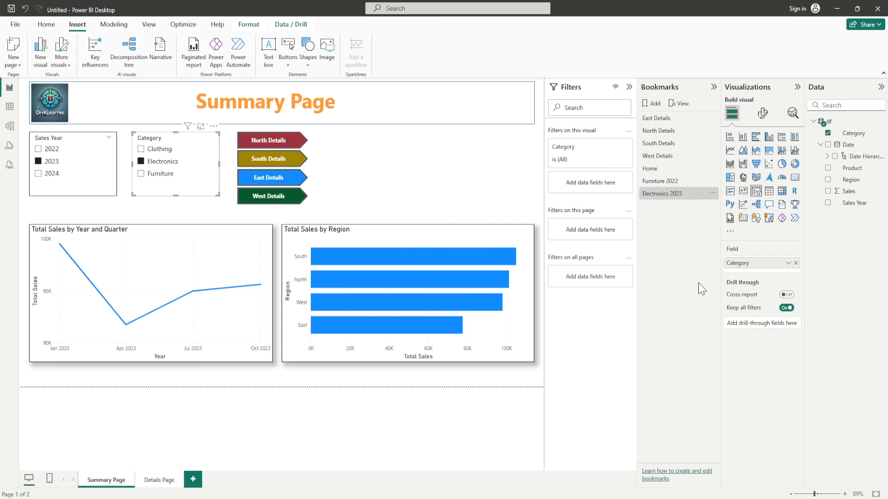
pyautogui.click(680, 105)
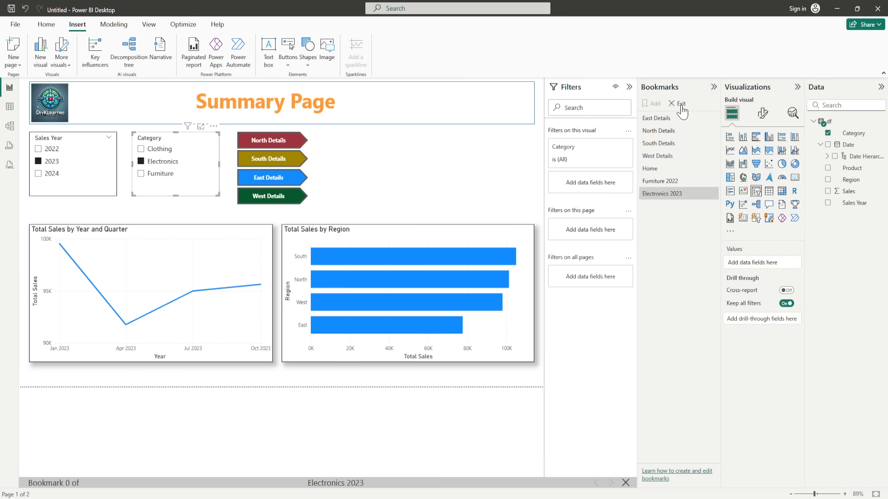
pyautogui.click(611, 483)
pyautogui.click(612, 483)
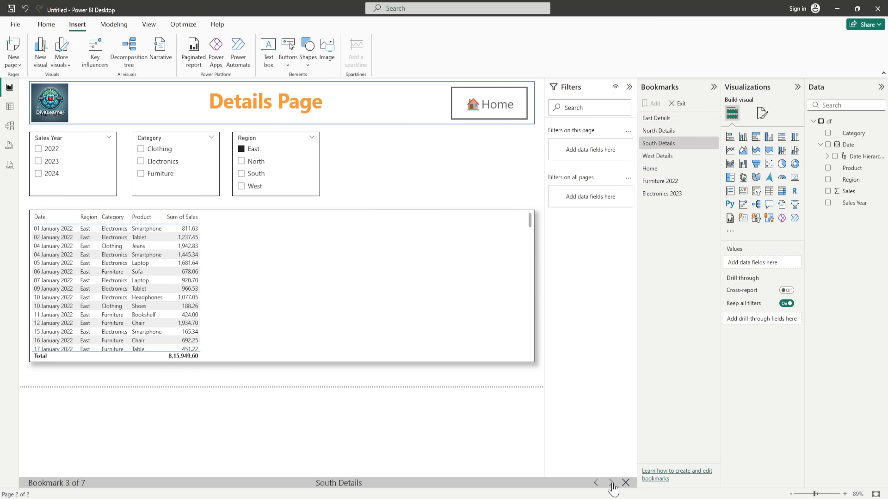
pyautogui.click(611, 484)
pyautogui.click(611, 483)
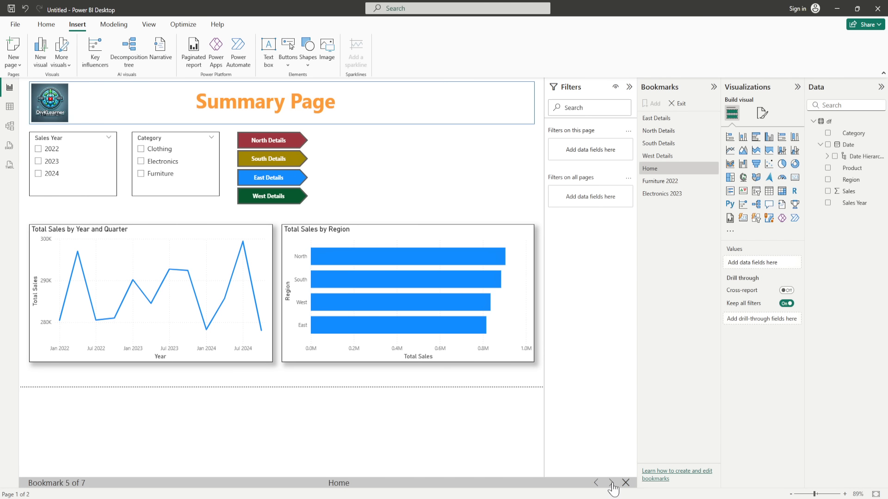
pyautogui.click(611, 484)
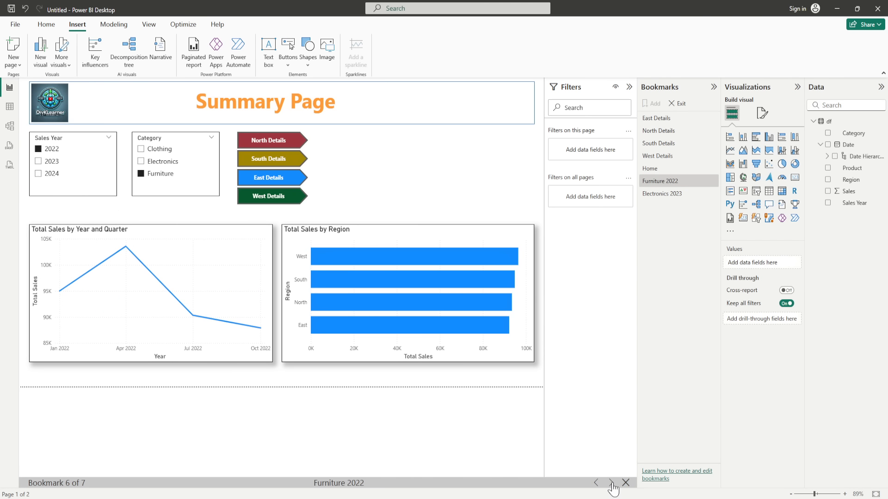
pyautogui.click(611, 483)
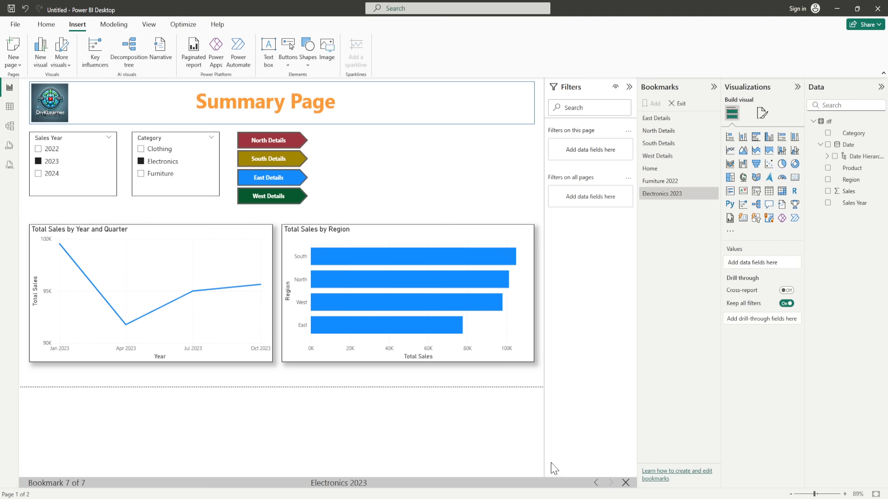
pyautogui.click(596, 483)
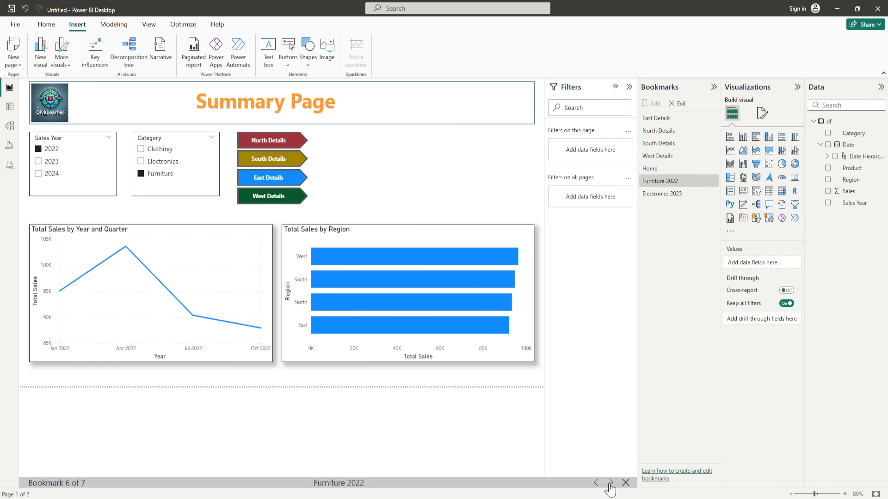
pyautogui.click(611, 483)
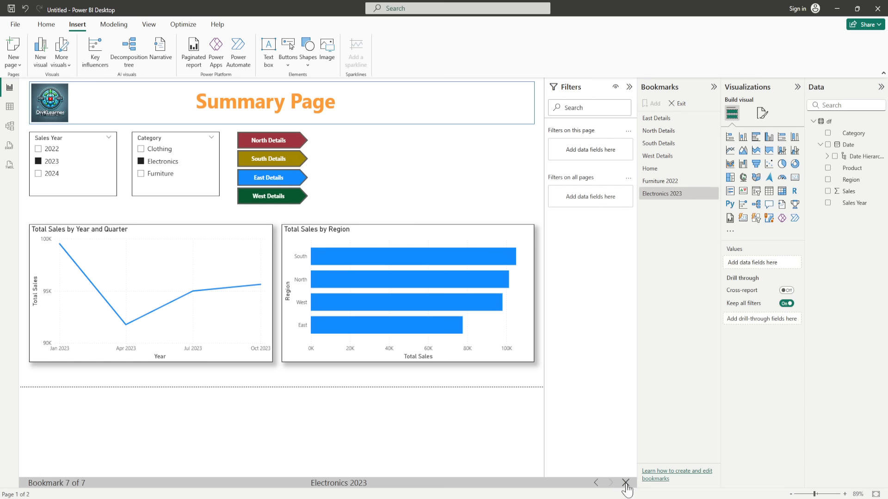
pyautogui.click(626, 483)
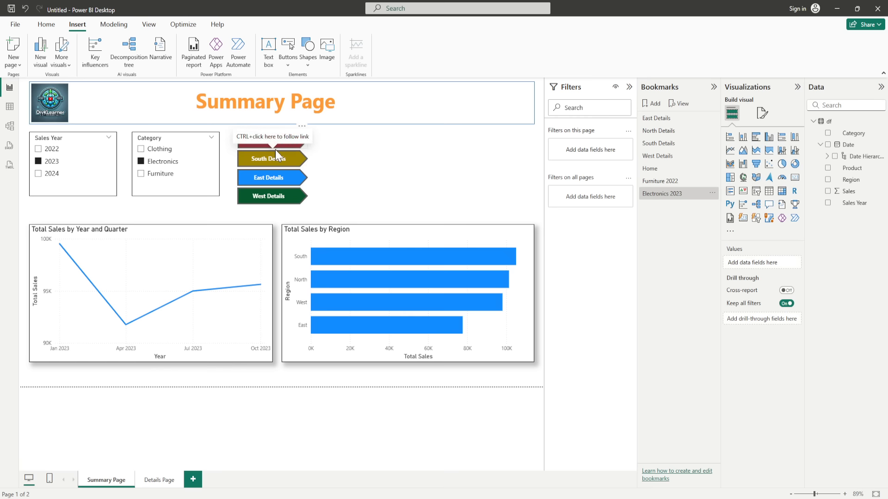
# Step: Insert a blank button beside the region buttons and label it Furniture 2022
pyautogui.click(288, 60)
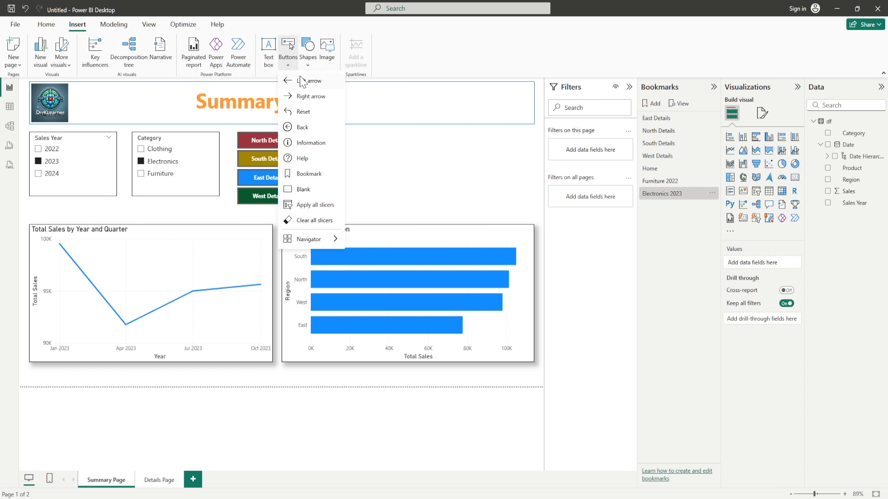
pyautogui.click(308, 189)
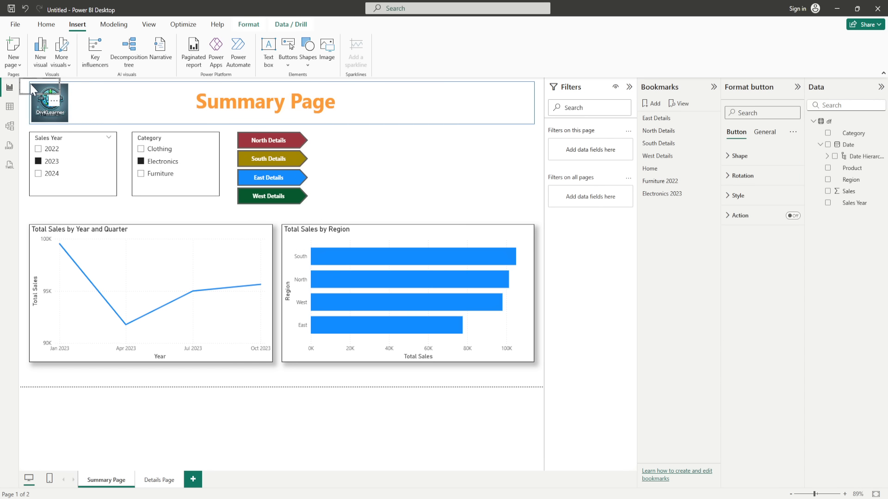
pyautogui.moveTo(33, 87); pyautogui.dragTo(394, 143)
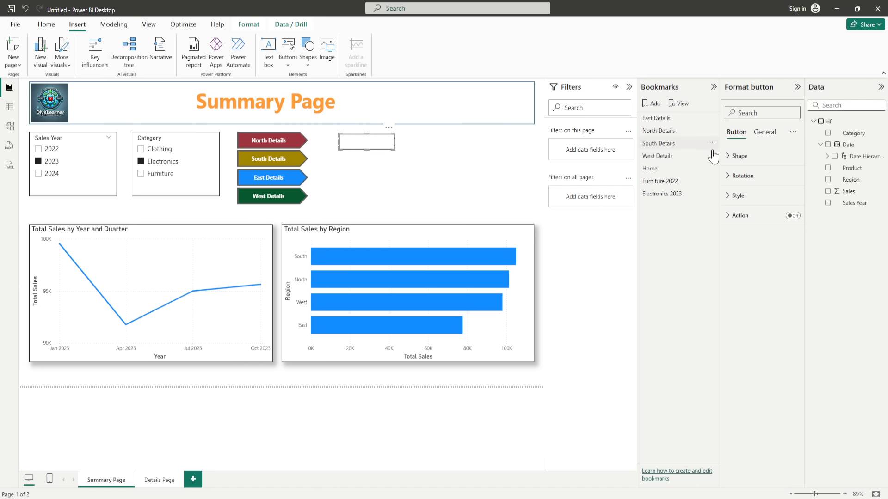
pyautogui.click(736, 196)
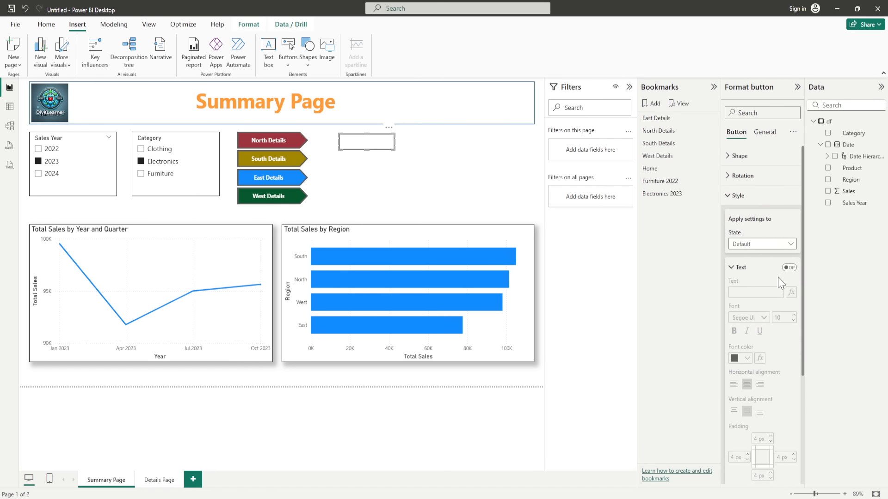
pyautogui.click(789, 267)
pyautogui.click(756, 292)
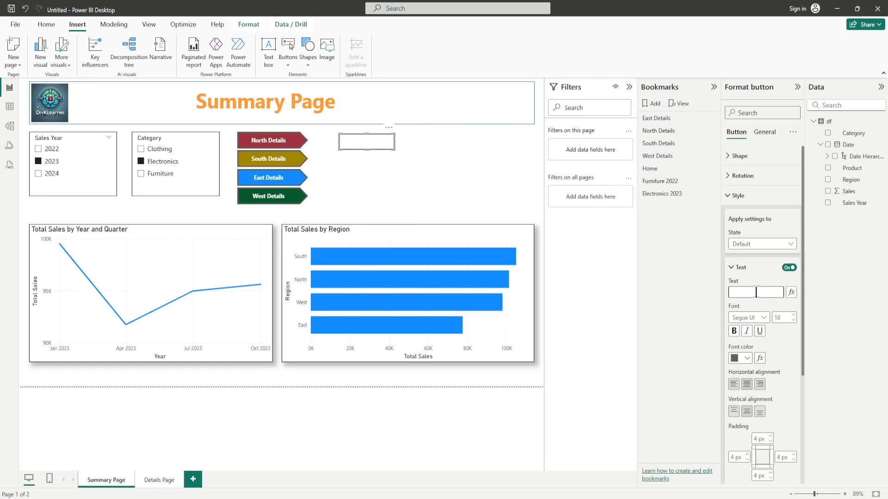
pyautogui.write('Furniture 2022')
pyautogui.click(708, 318)
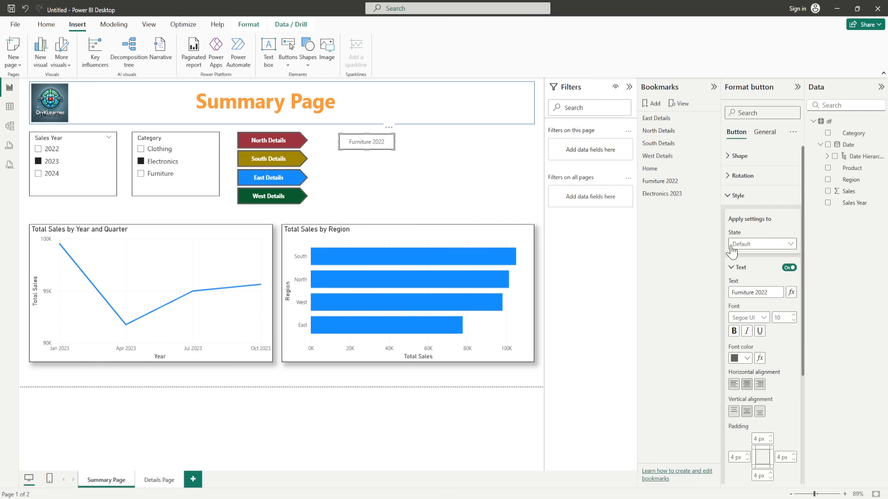
pyautogui.click(732, 269)
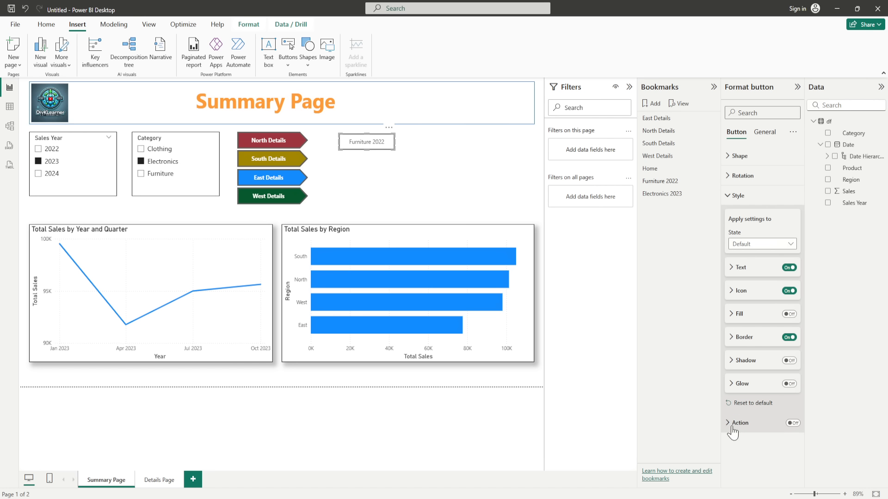
pyautogui.click(728, 203)
# Step: Turn on the button's action as a Bookmark type linked to Furniture 2022
pyautogui.click(793, 215)
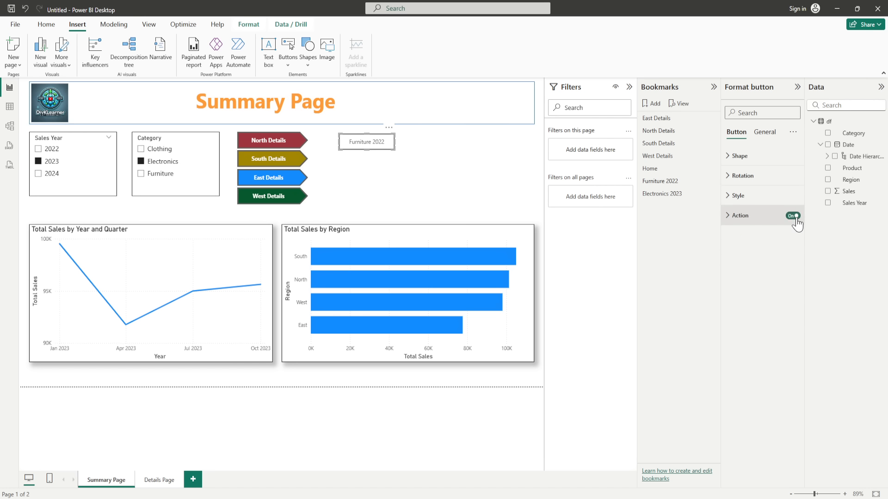
pyautogui.click(729, 219)
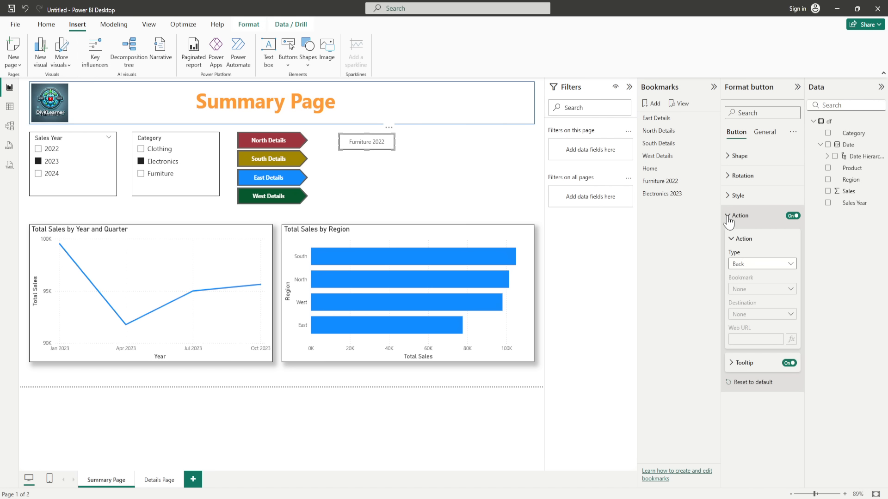
pyautogui.click(790, 265)
pyautogui.click(760, 289)
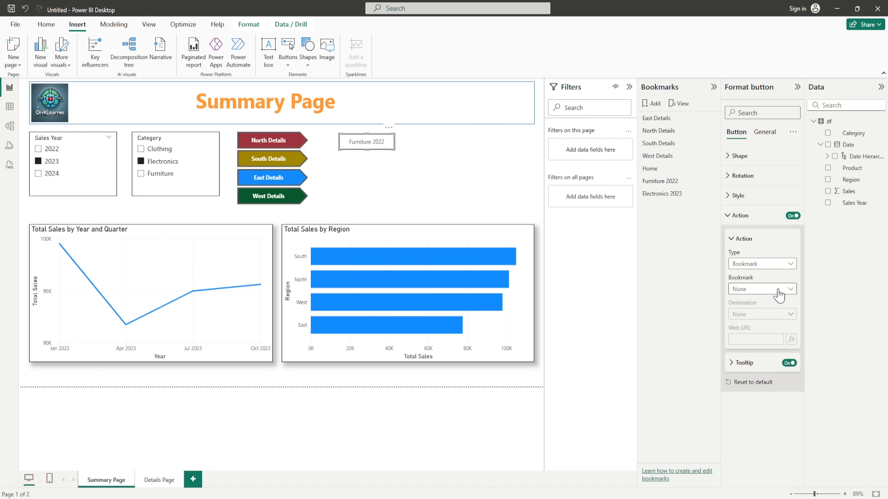
pyautogui.click(779, 291)
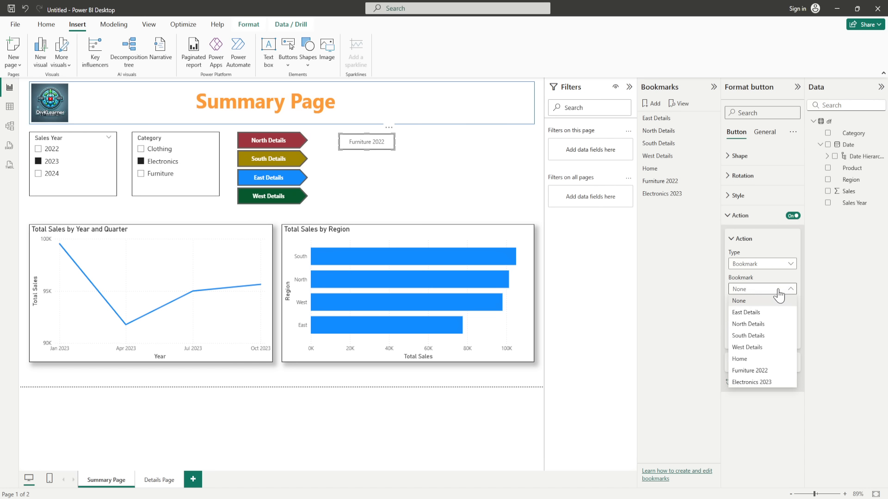
pyautogui.click(764, 370)
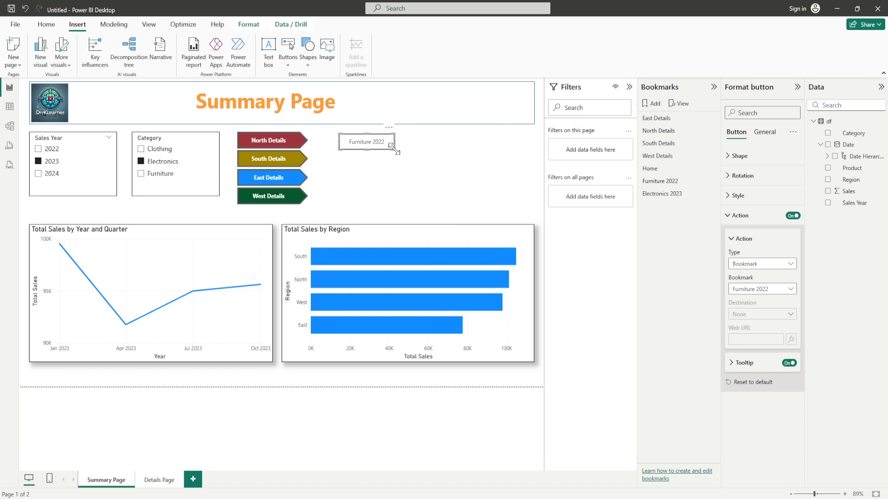
pyautogui.click(435, 152)
pyautogui.click(393, 144)
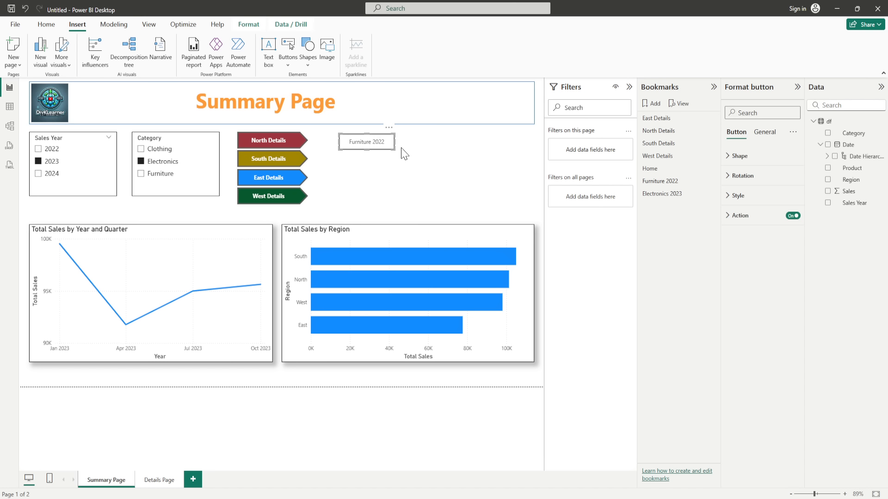
# Step: Duplicate the Furniture 2022 button below it and relabel it Electronics 2023
pyautogui.hotkey('ctrl', 'c')
pyautogui.hotkey('ctrl', 'v')
pyautogui.moveTo(380, 148); pyautogui.dragTo(376, 163)
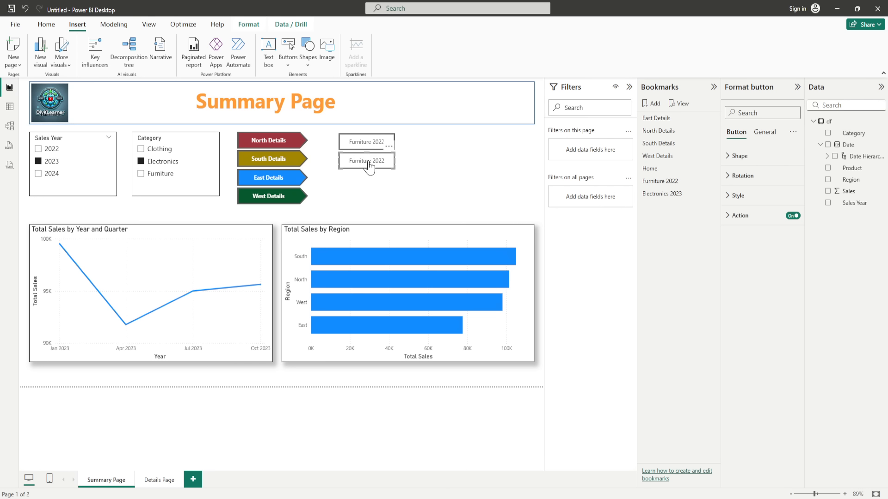
pyautogui.click(738, 196)
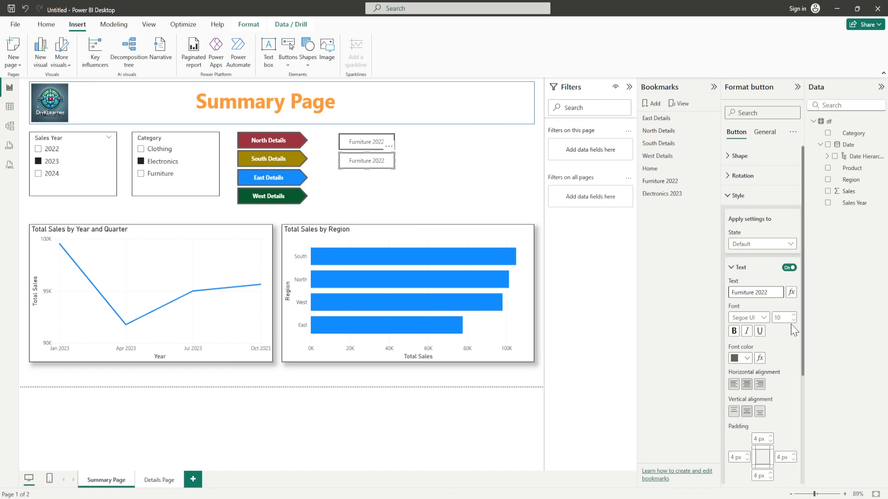
pyautogui.press('BackSpace')
pyautogui.press('BackSpace')
pyautogui.press('BackSpace')
pyautogui.press('BackSpace')
pyautogui.press('BackSpace')
pyautogui.press('BackSpace')
pyautogui.press('BackSpace')
pyautogui.press('BackSpace')
pyautogui.press('BackSpace')
pyautogui.write('Electronics')
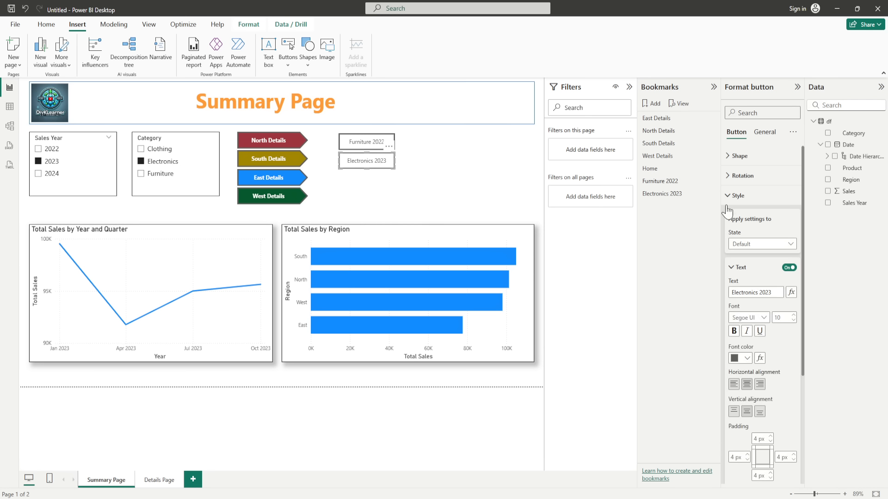
# Step: Link the copied button's action to the Electronics 2023 bookmark
pyautogui.click(736, 196)
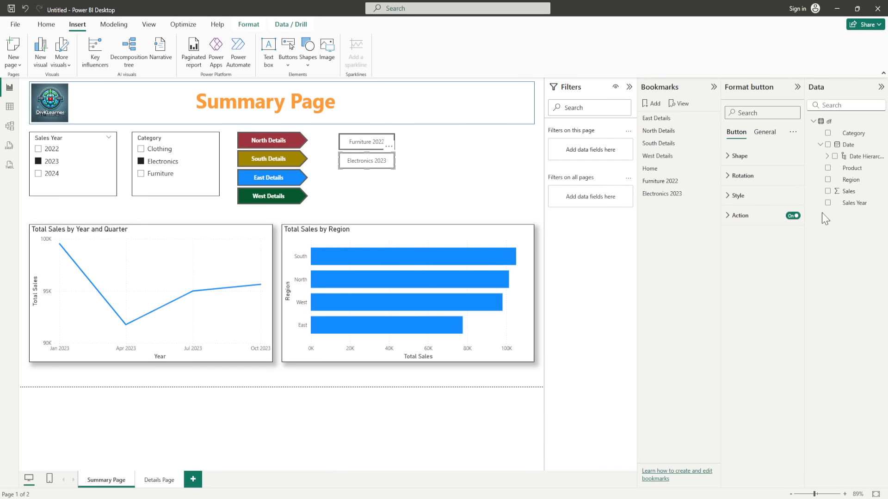
pyautogui.click(727, 215)
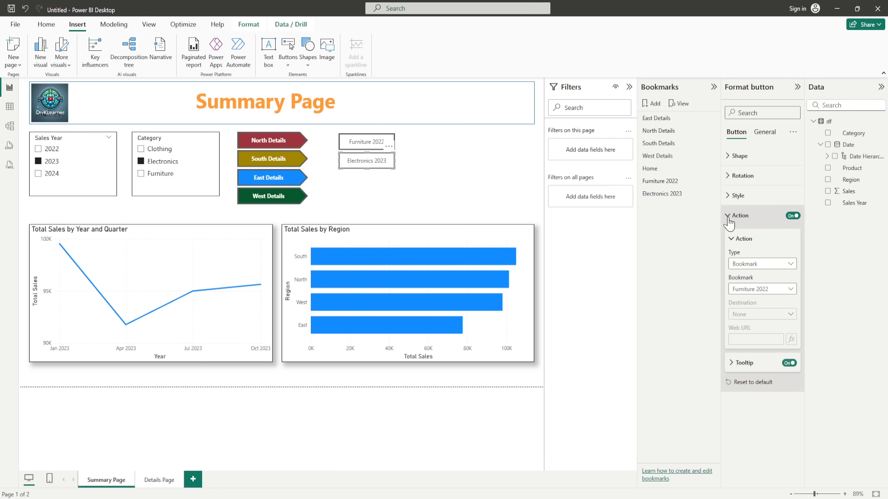
pyautogui.click(789, 289)
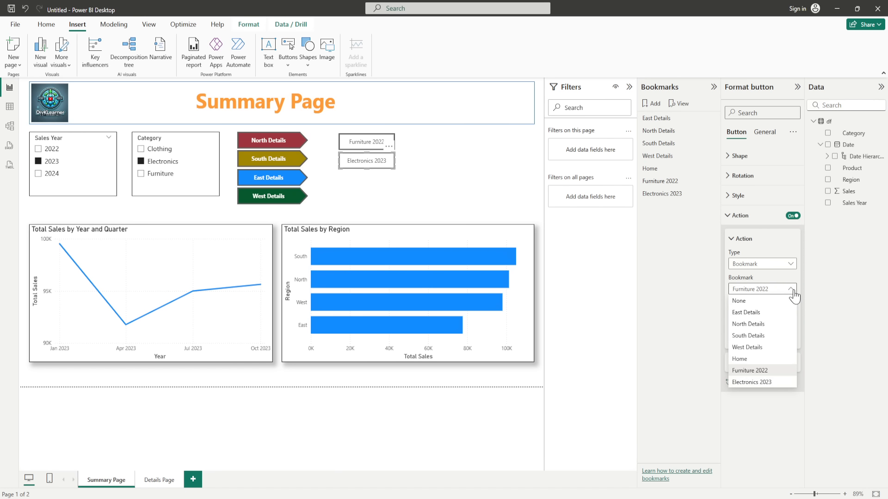
pyautogui.click(759, 385)
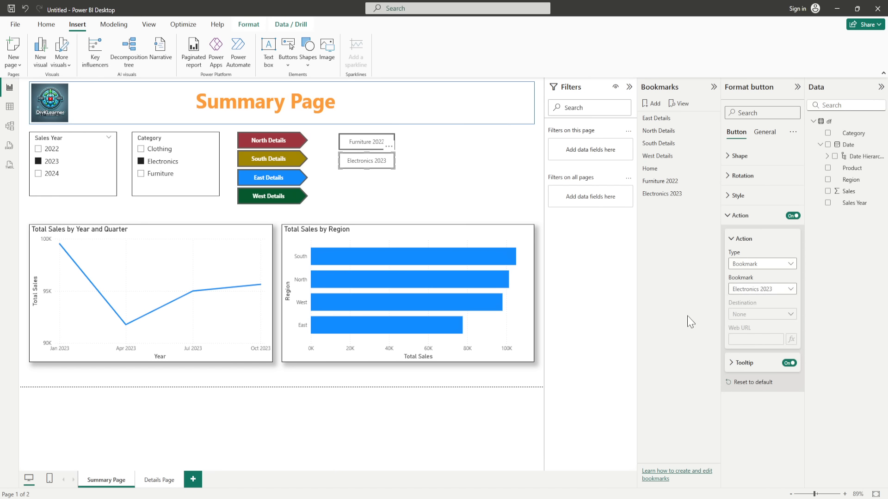
pyautogui.click(734, 216)
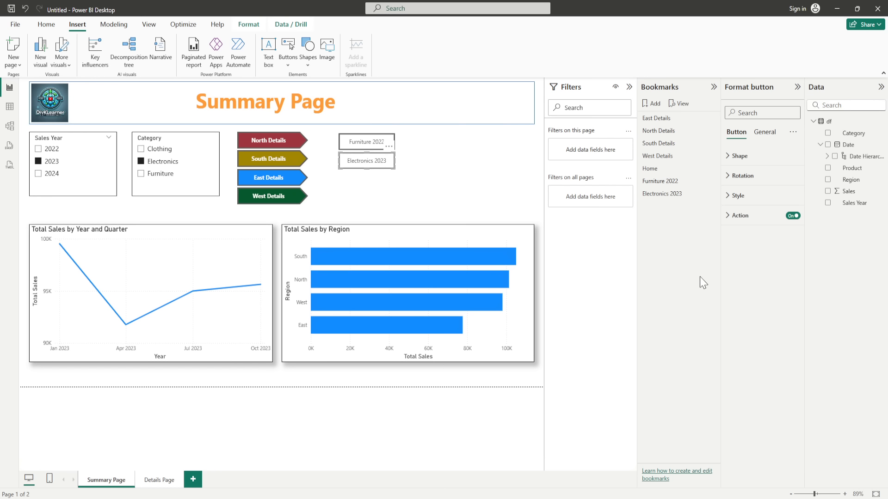
# Step: Test the Furniture 2022 and Electronics 2023 buttons, then go to the Details Page
pyautogui.keyDown('ctrl'); pyautogui.click(362, 147); pyautogui.keyUp('ctrl')
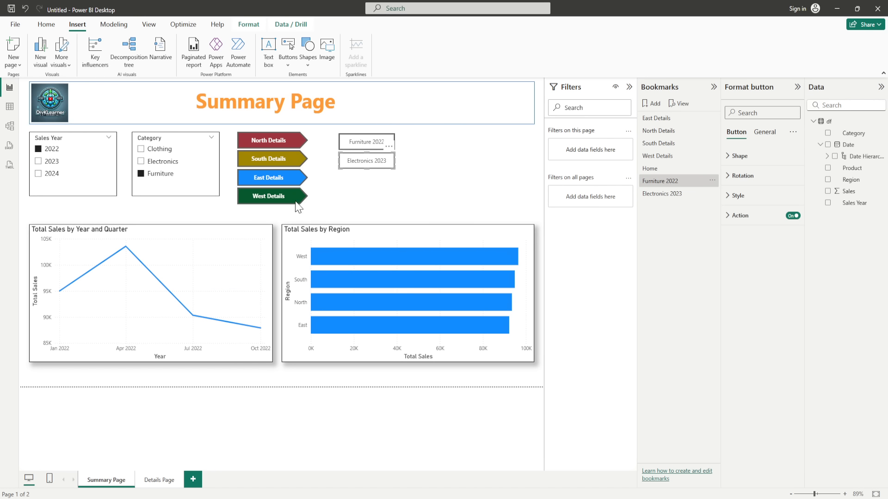
pyautogui.keyDown('ctrl'); pyautogui.click(350, 170); pyautogui.keyUp('ctrl')
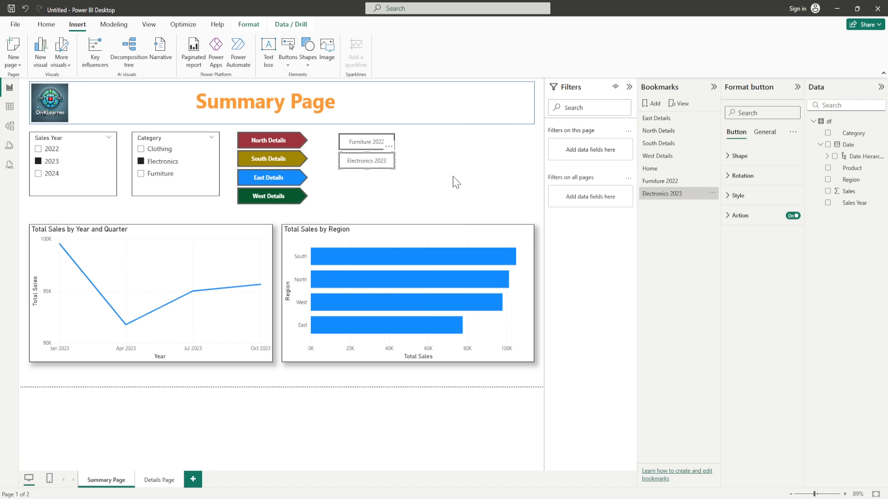
pyautogui.click(158, 481)
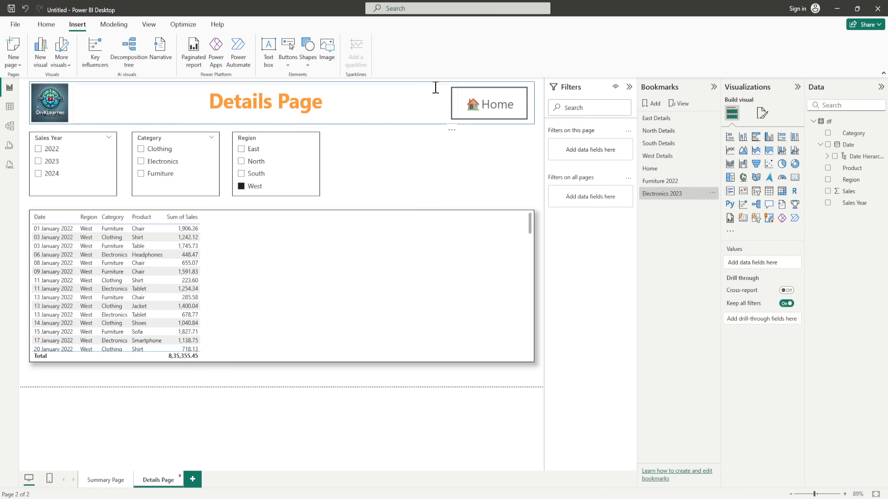
# Step: Copy the Details Page Home button into the Summary Page header
pyautogui.click(463, 100)
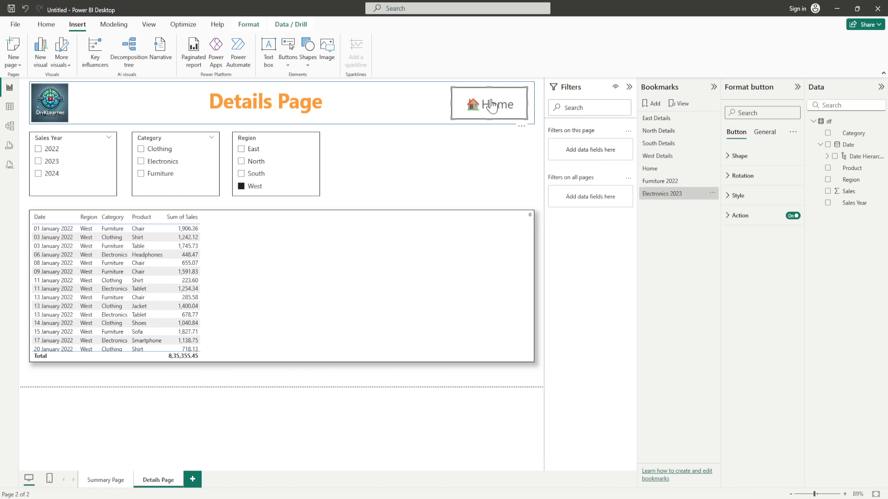
pyautogui.click(120, 485)
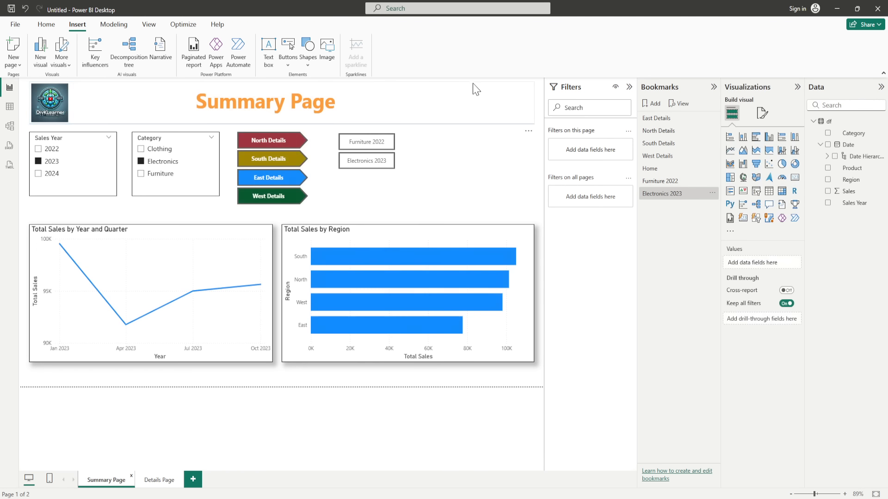
pyautogui.click(469, 99)
pyautogui.hotkey('ctrl', 'v')
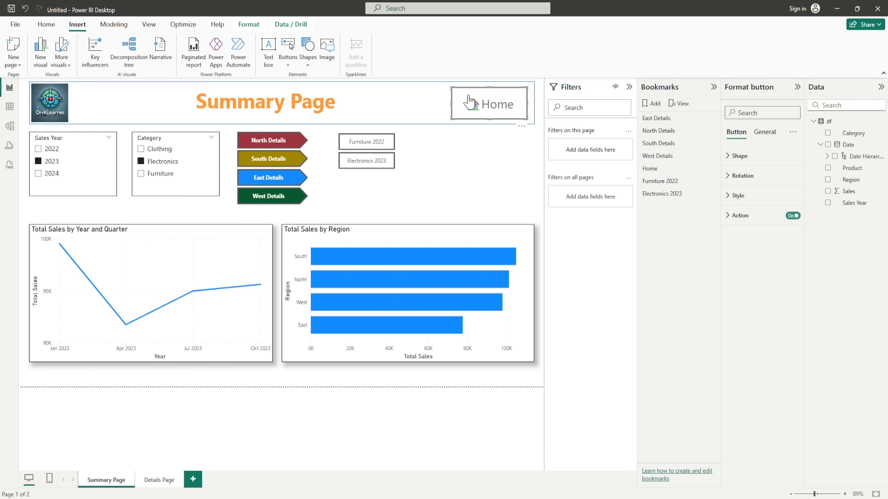
pyautogui.click(468, 214)
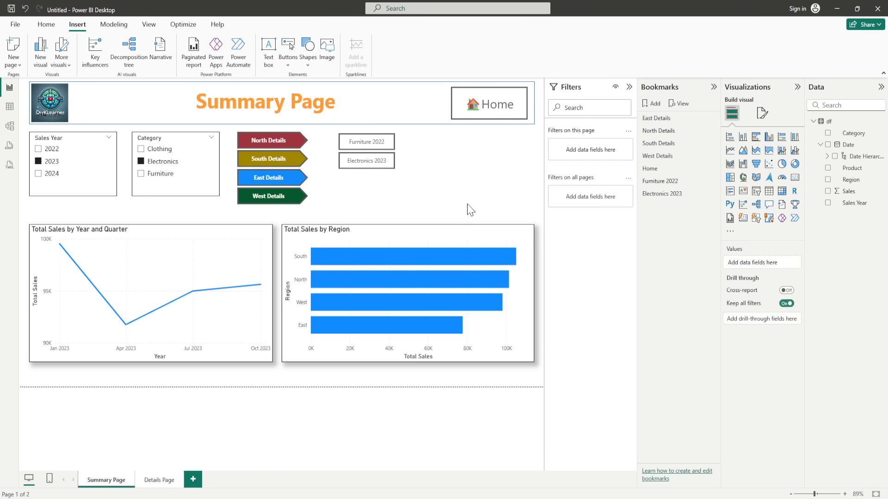
# Step: Test the Electronics 2023, Furniture 2022 and Home buttons, ending on the unfiltered view
pyautogui.keyDown('ctrl'); pyautogui.click(375, 167); pyautogui.keyUp('ctrl')
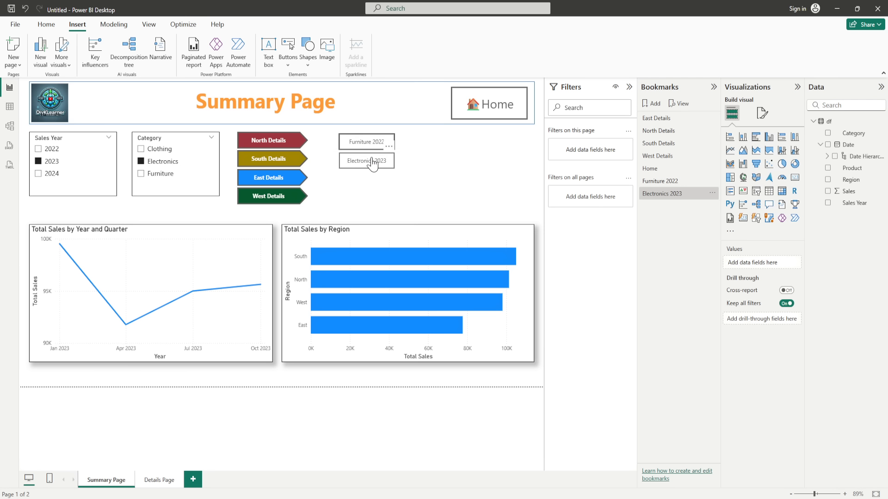
pyautogui.keyDown('ctrl'); pyautogui.click(482, 115); pyautogui.keyUp('ctrl')
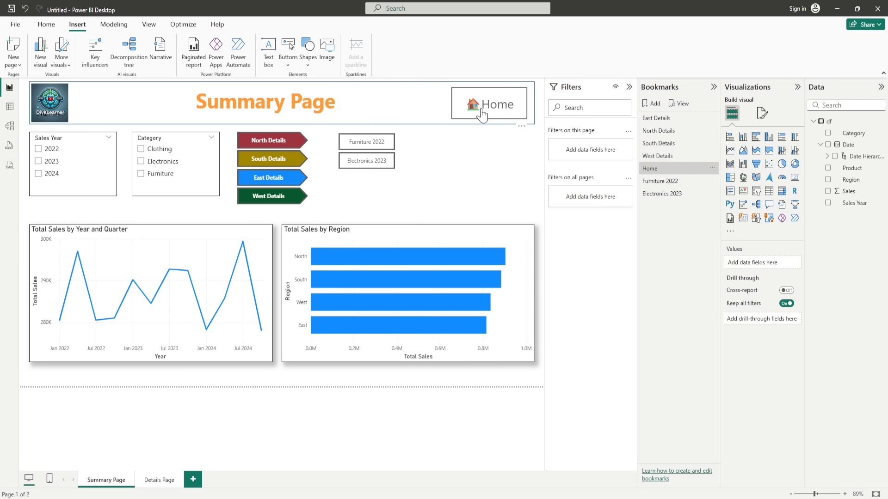
pyautogui.keyDown('ctrl'); pyautogui.click(358, 149); pyautogui.keyUp('ctrl')
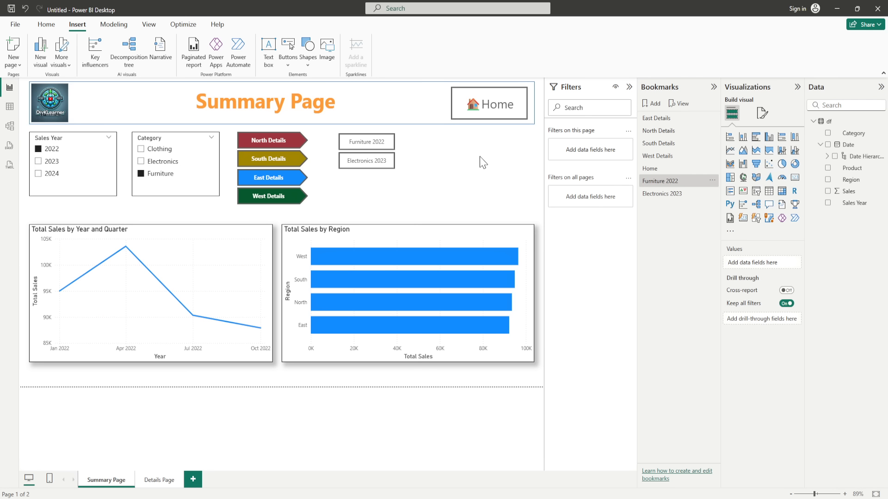
pyautogui.keyDown('ctrl'); pyautogui.click(500, 123); pyautogui.keyUp('ctrl')
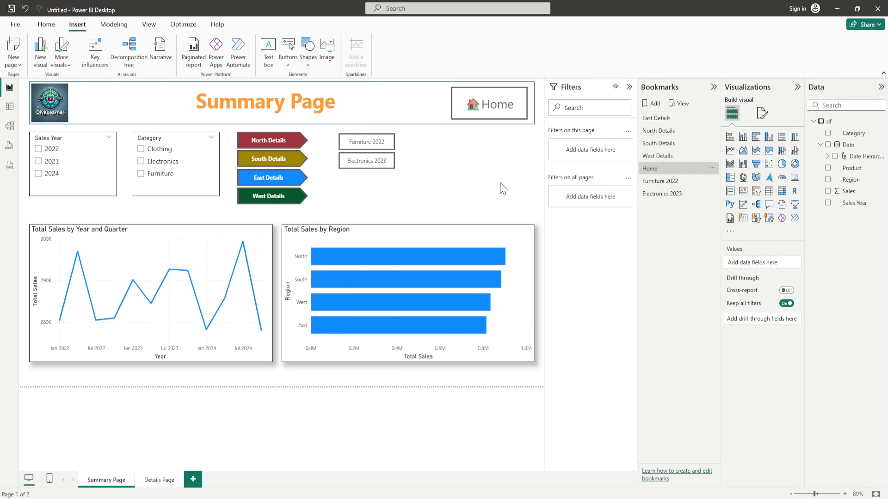